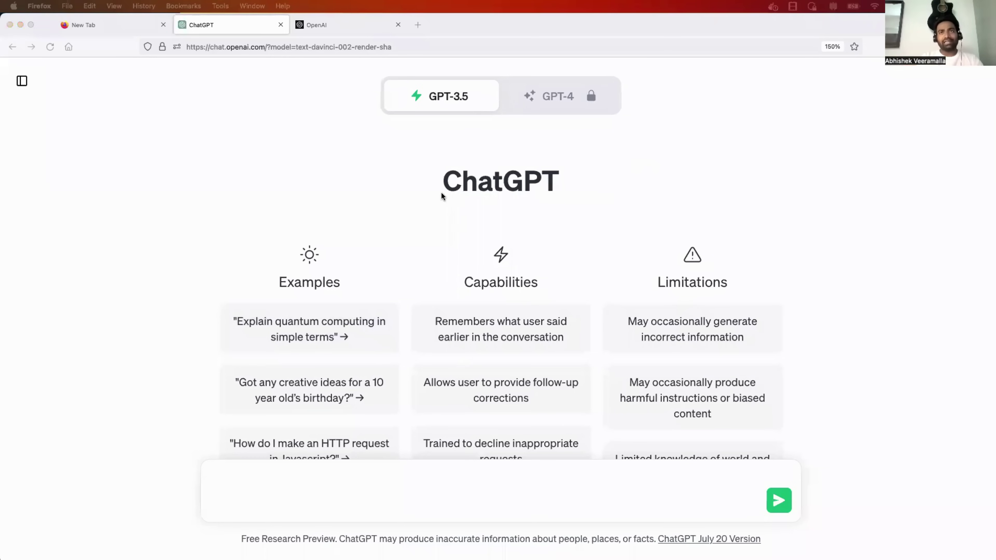
# - Begin the chat prompt with "Act as a resume builder"
pyautogui.click(422, 205)
pyautogui.moveTo(460, 94)
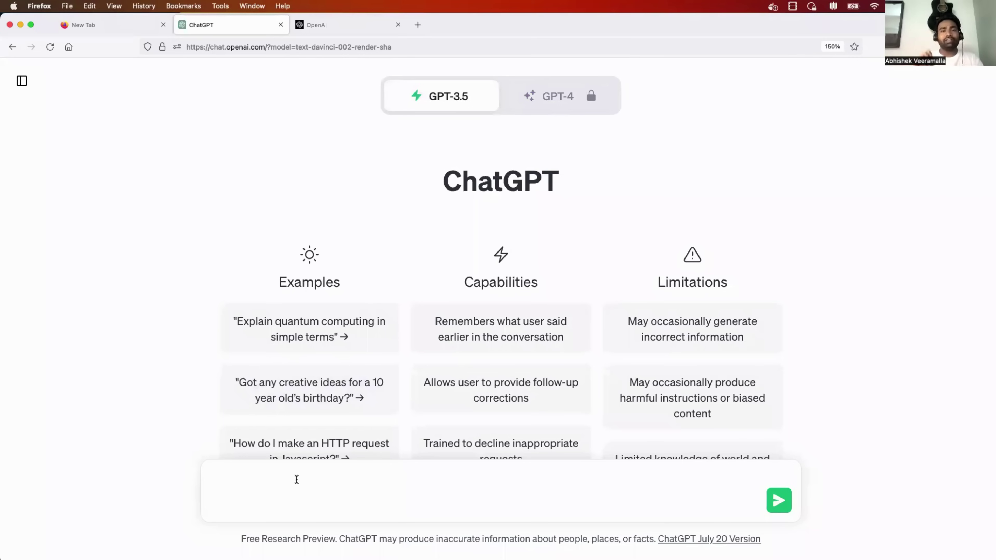
pyautogui.write('A')
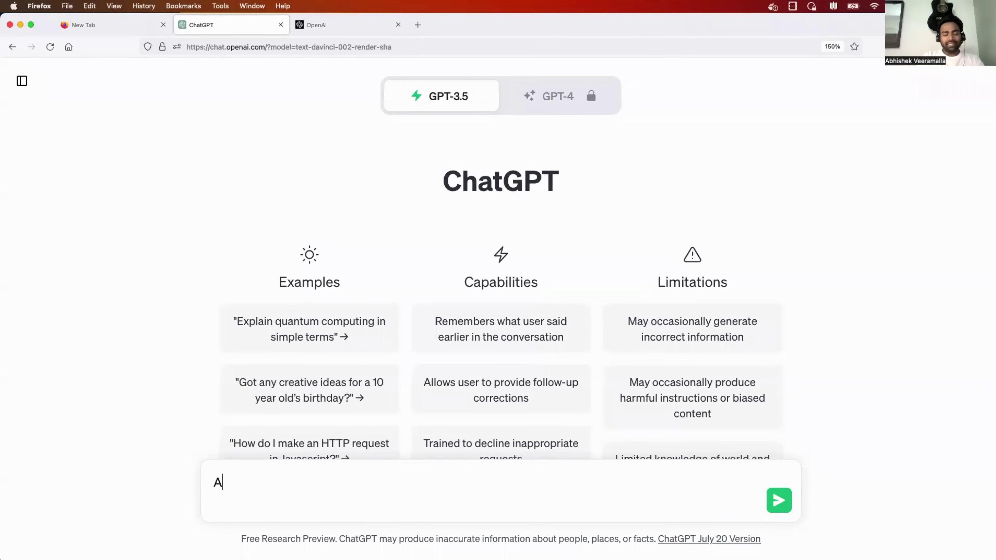
pyautogui.write('ct as ')
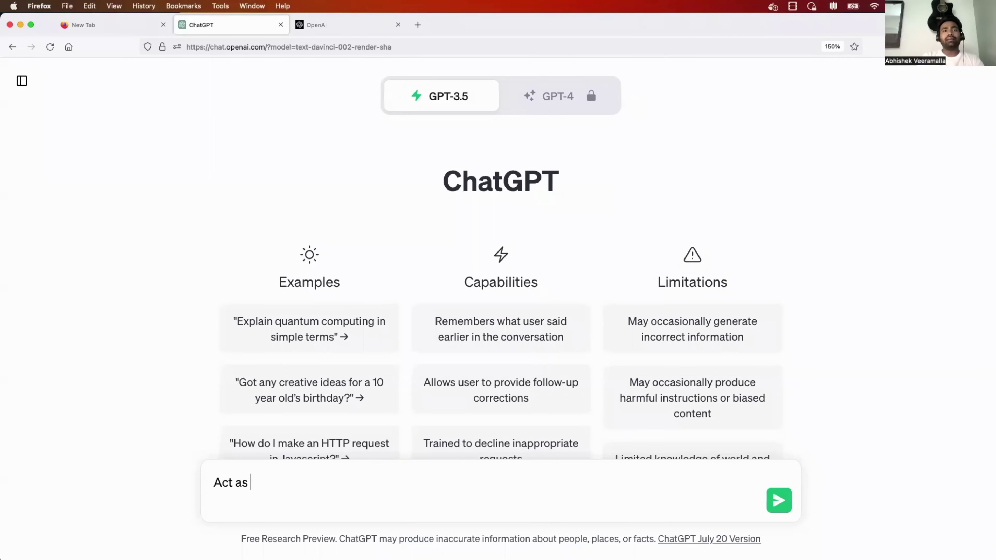
pyautogui.write('a resume builder')
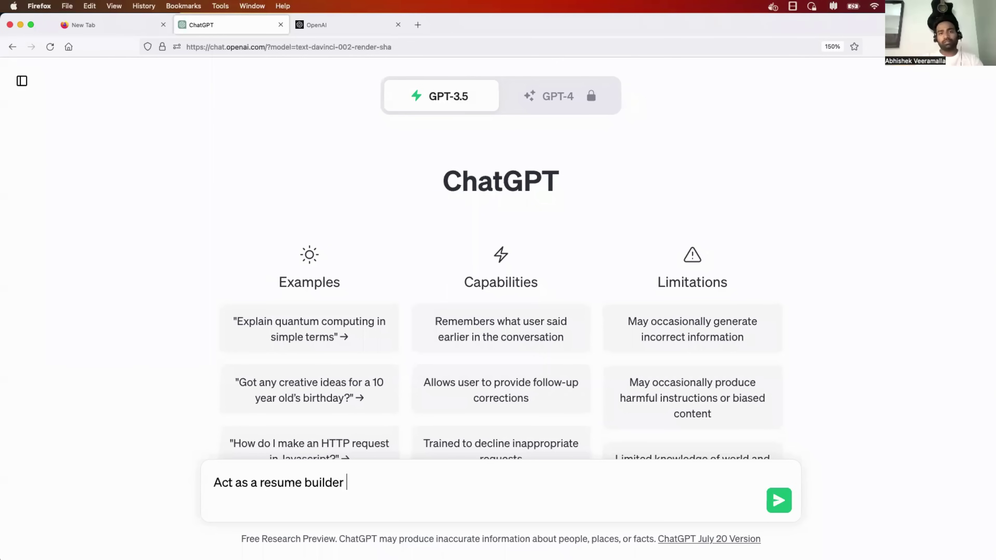
pyautogui.moveTo(222, 484); pyautogui.dragTo(344, 483)
pyautogui.click(358, 482)
pyautogui.moveTo(222, 482); pyautogui.dragTo(339, 481)
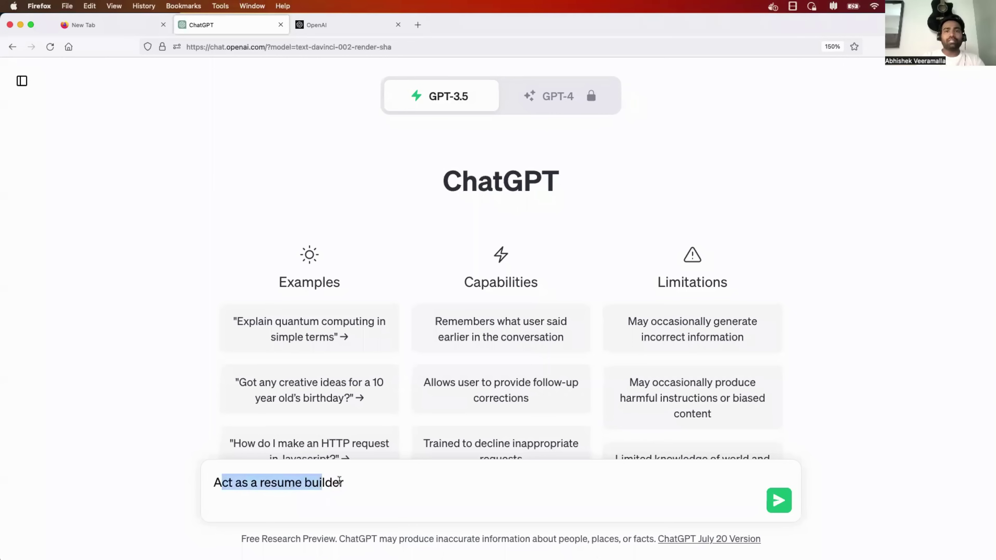
# - Extend the prompt's opening sentence with "who creates resumes according to the Job description"
pyautogui.click(368, 483)
pyautogui.write('who cre')
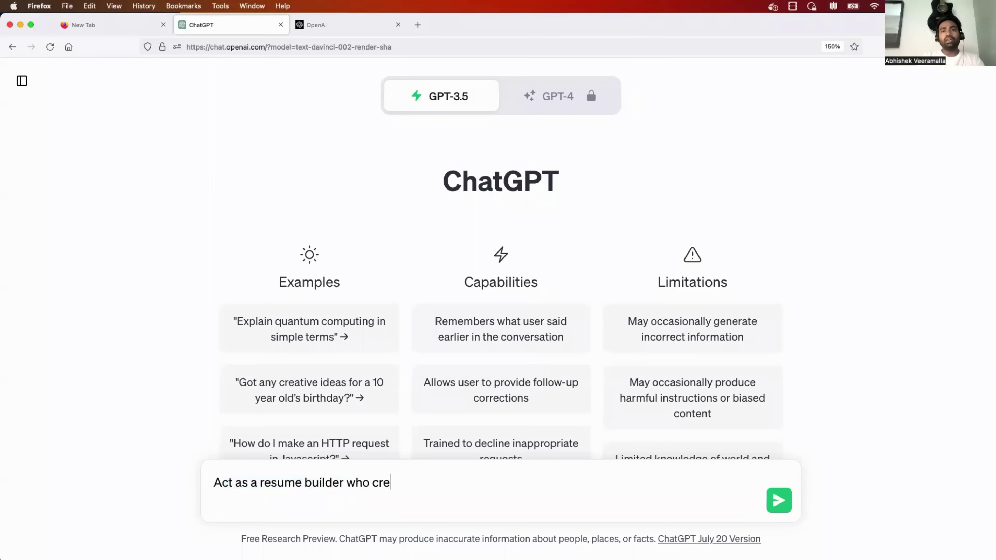
pyautogui.write('ates resumes ')
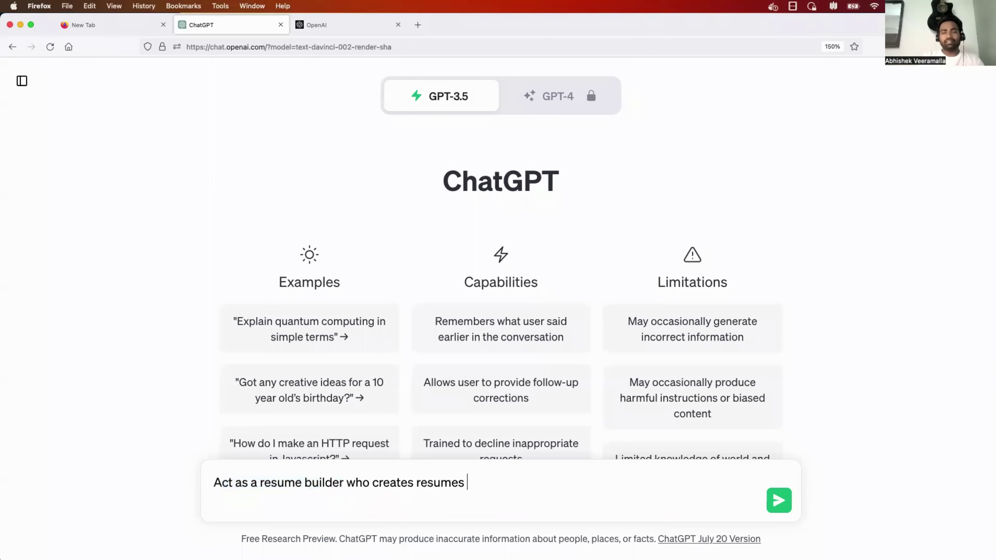
pyautogui.write('accor')
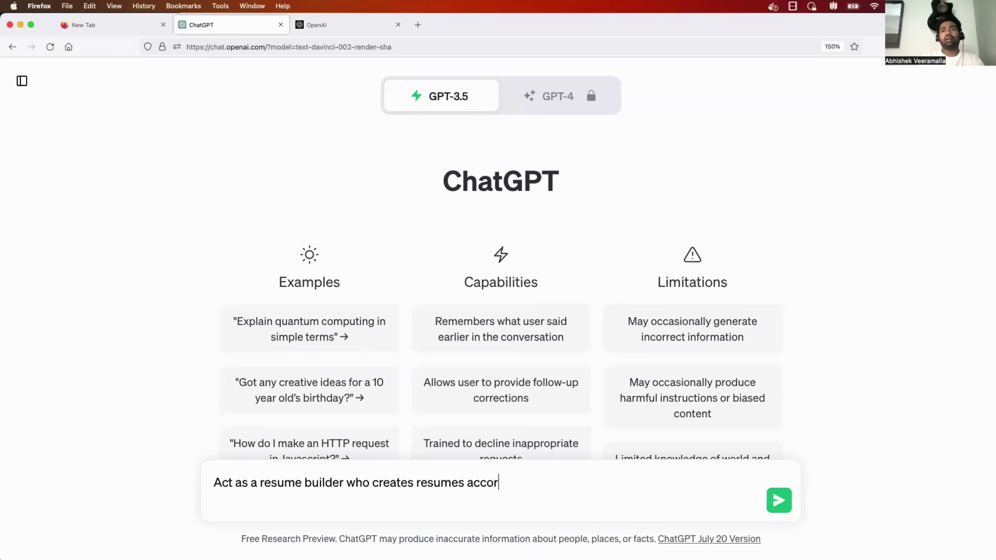
pyautogui.write('ding to the')
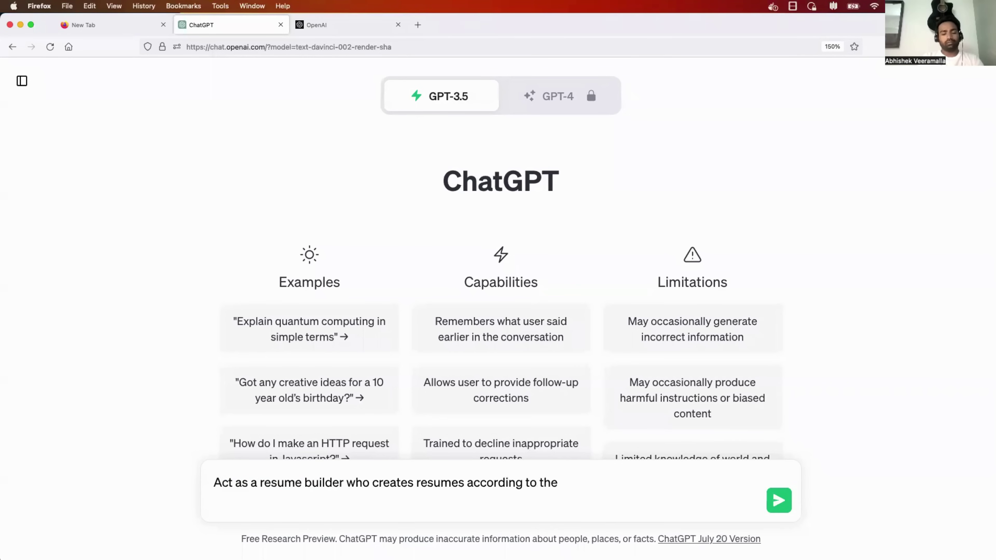
pyautogui.write(' Job descri')
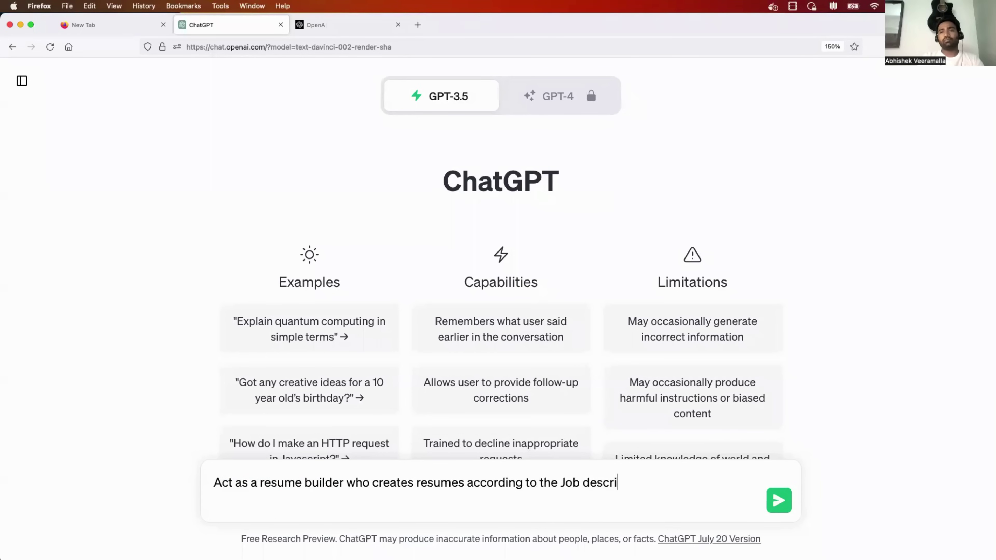
pyautogui.write('ption')
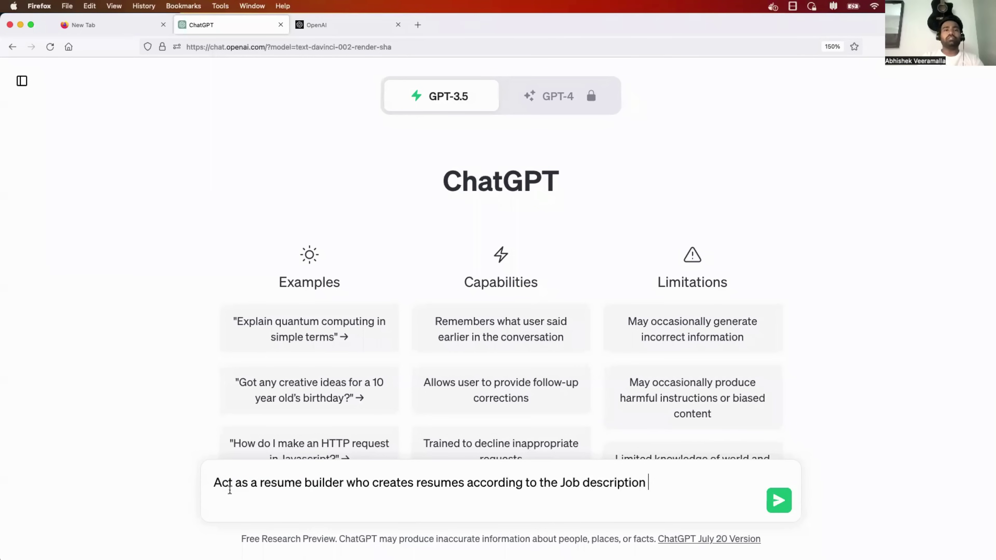
pyautogui.moveTo(214, 482); pyautogui.dragTo(698, 480)
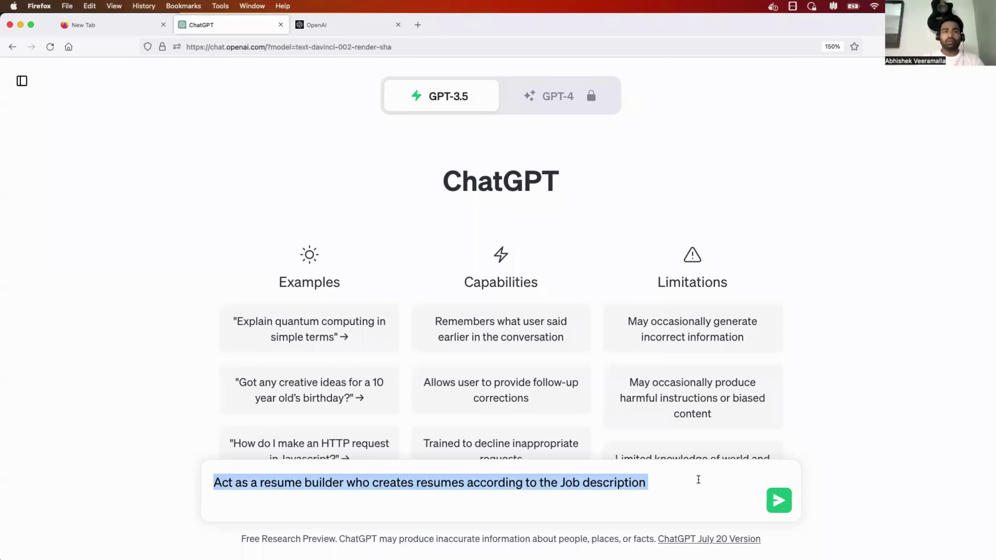
pyautogui.moveTo(659, 481); pyautogui.dragTo(208, 465)
pyautogui.click(663, 482)
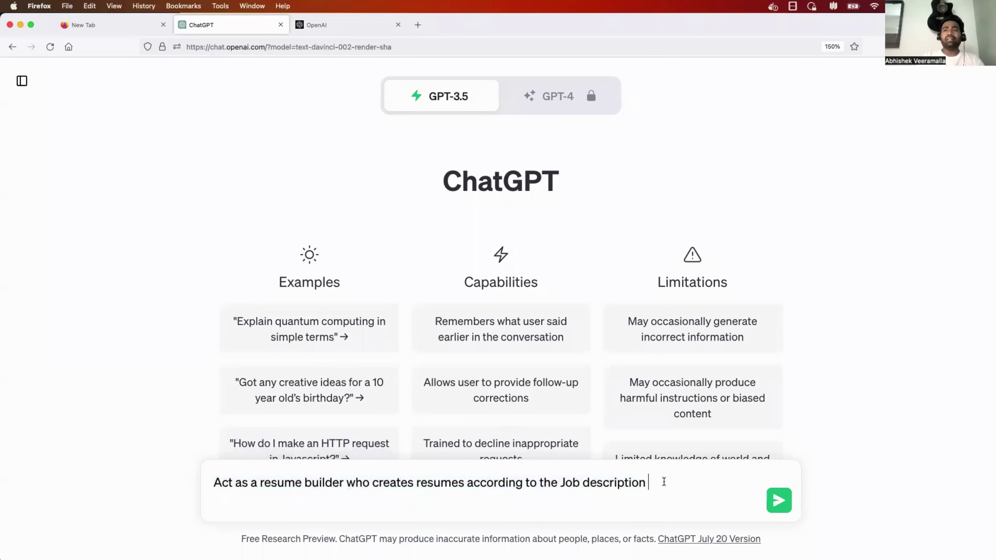
# - Leave a blank line in the prompt and add the point "- I am looking for resume on DevOps and Cloud"
pyautogui.hotkey('shift', 'Return')
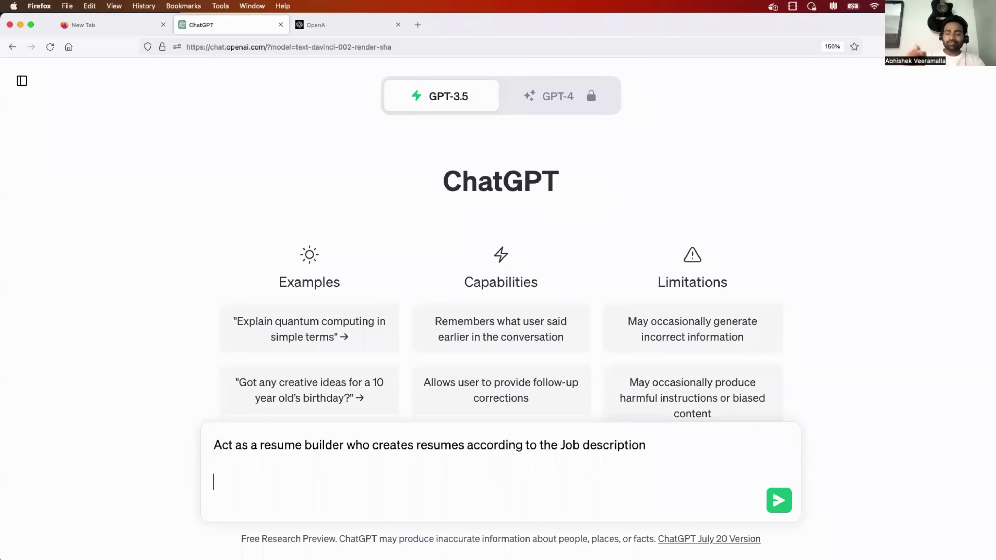
pyautogui.write('-')
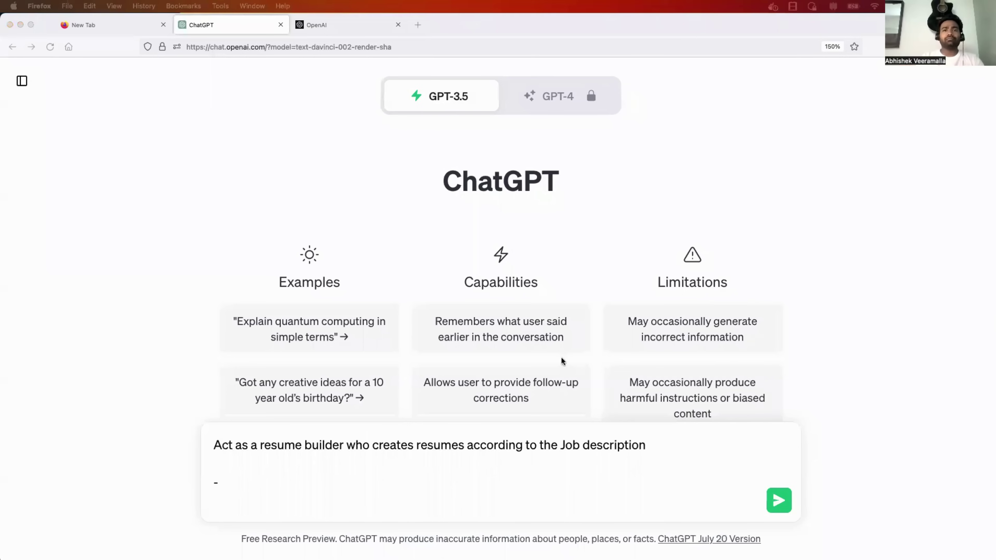
pyautogui.click(320, 478)
pyautogui.write('I')
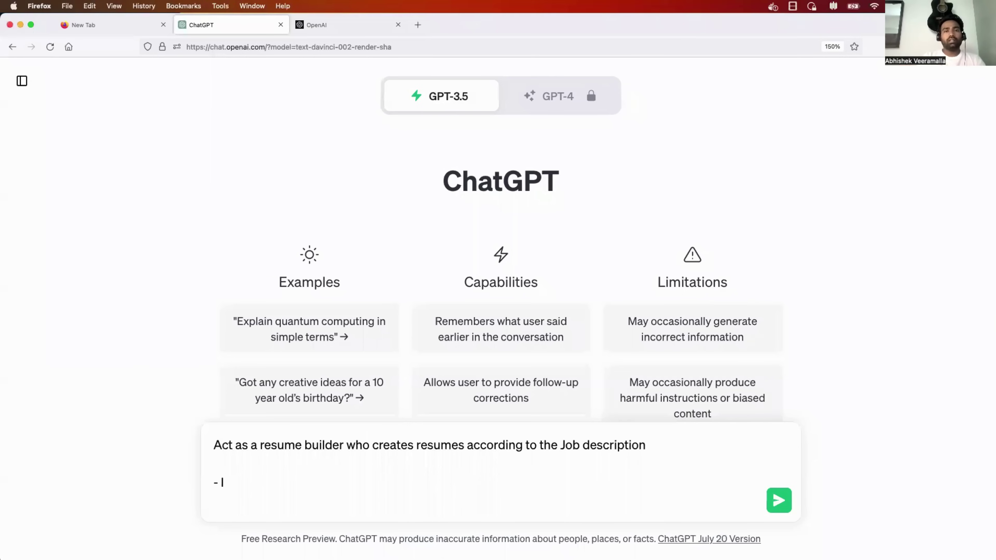
pyautogui.write(' am lokking')
pyautogui.press('BackSpace')
pyautogui.press('BackSpace')
pyautogui.press('BackSpace')
pyautogui.press('BackSpace')
pyautogui.press('BackSpace')
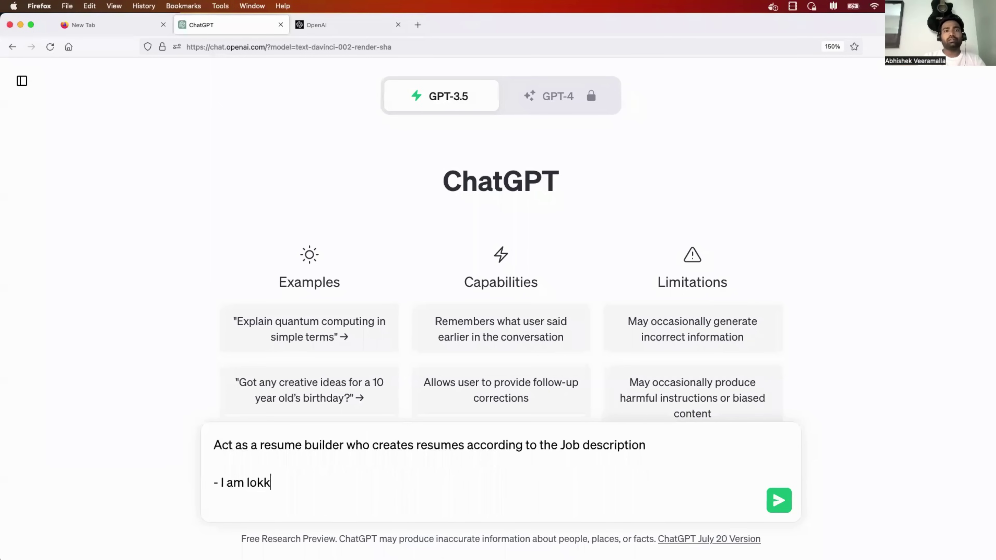
pyautogui.write('o')
pyautogui.write('king')
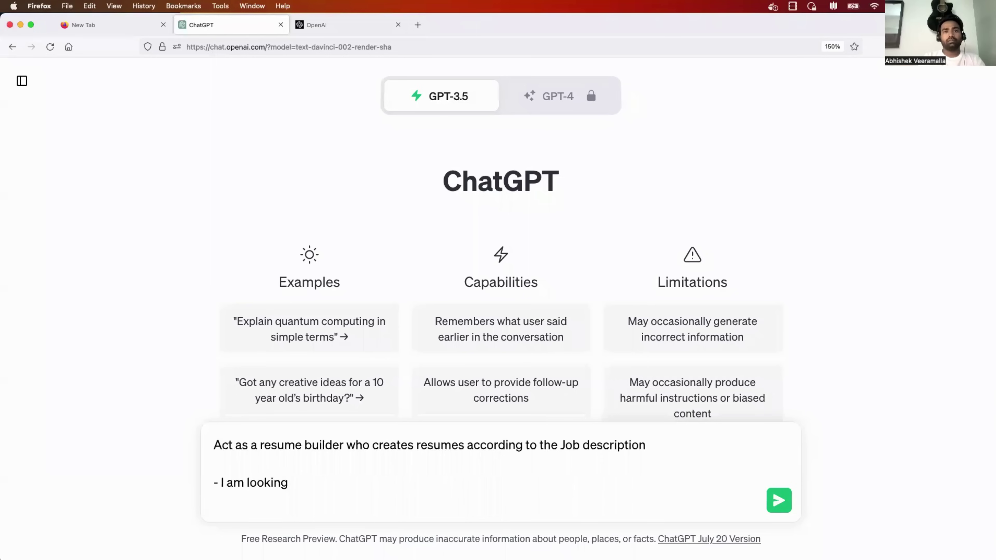
pyautogui.write(' for resume')
pyautogui.press('BackSpace')
pyautogui.press('BackSpace')
pyautogui.write('ume on')
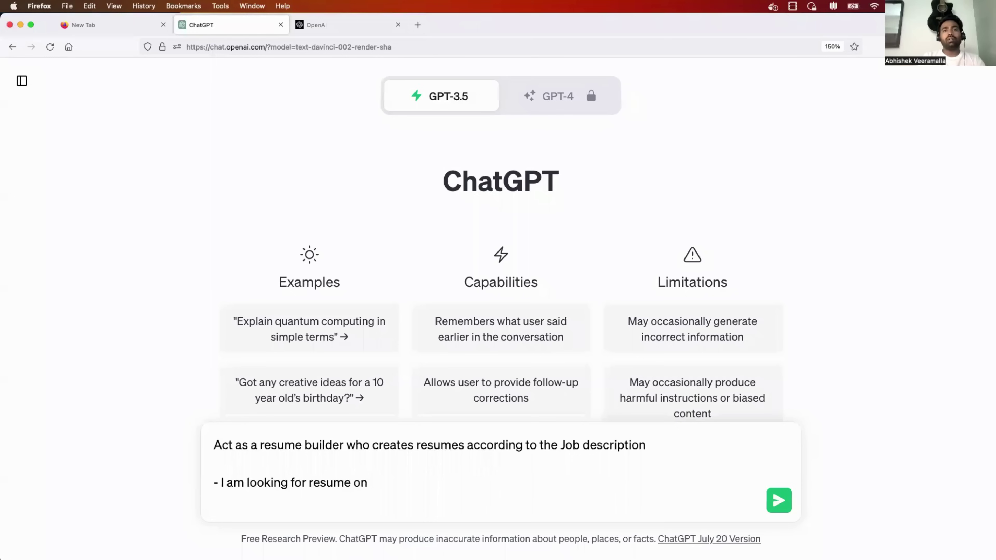
pyautogui.write(' DevOps and Cloud')
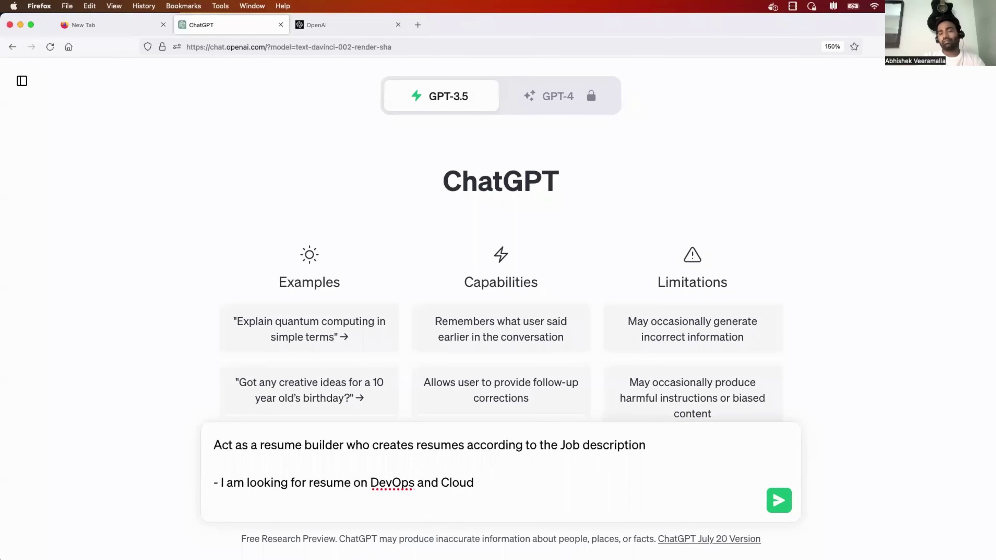
# - Add a second point to the prompt on a new line: "- I have 5 years of experience in DevOps and Cloud"
pyautogui.hotkey('shift', 'Return')
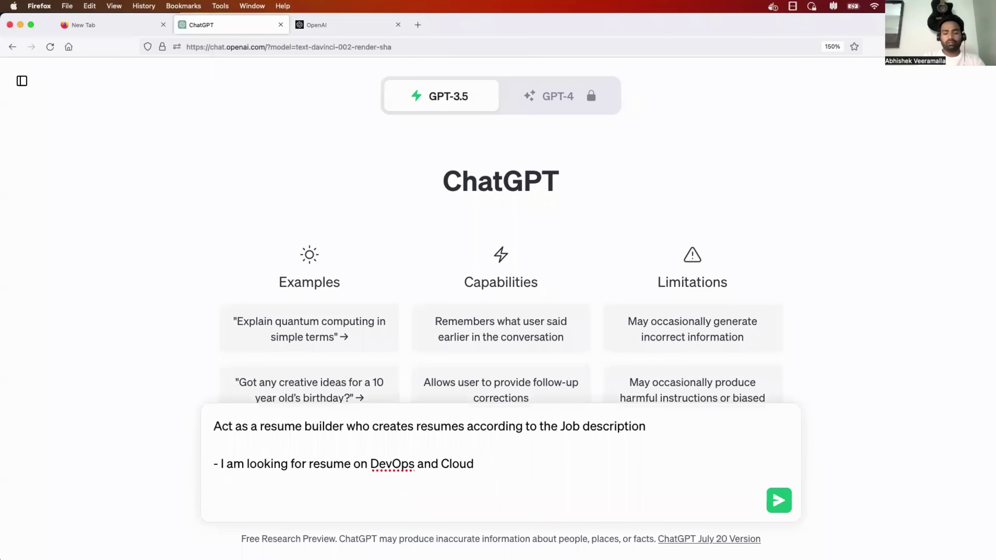
pyautogui.write('- ')
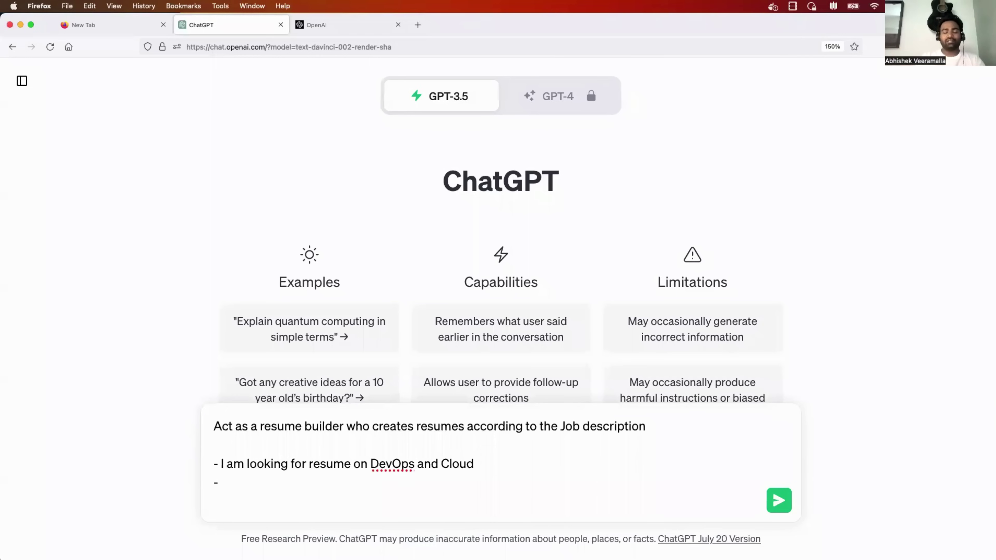
pyautogui.write('I have ')
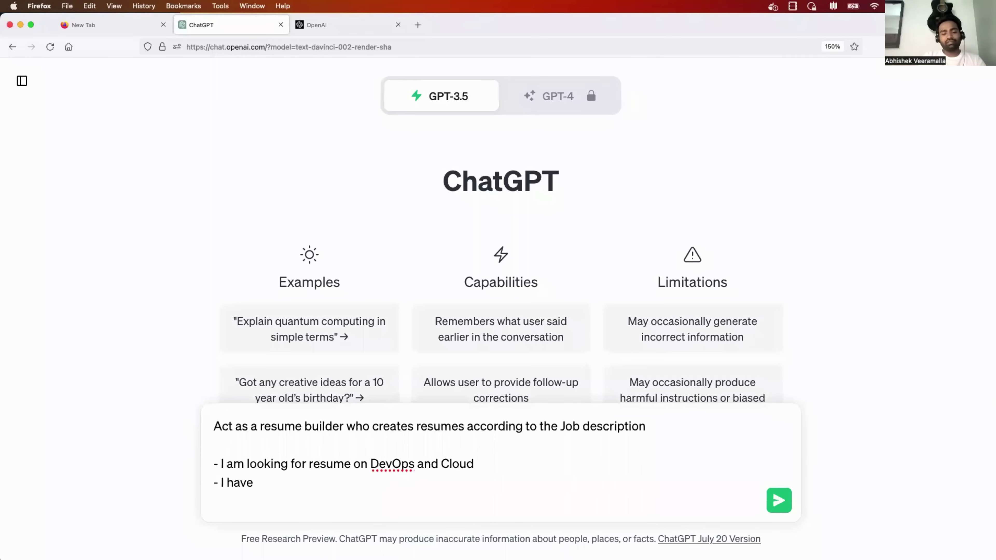
pyautogui.write('5 years of ex')
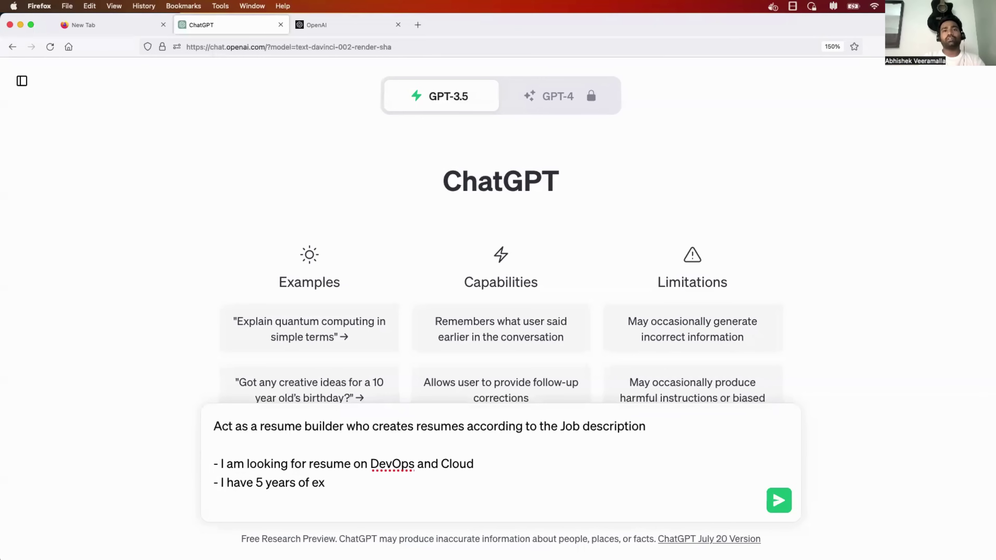
pyautogui.write('perience in Dev')
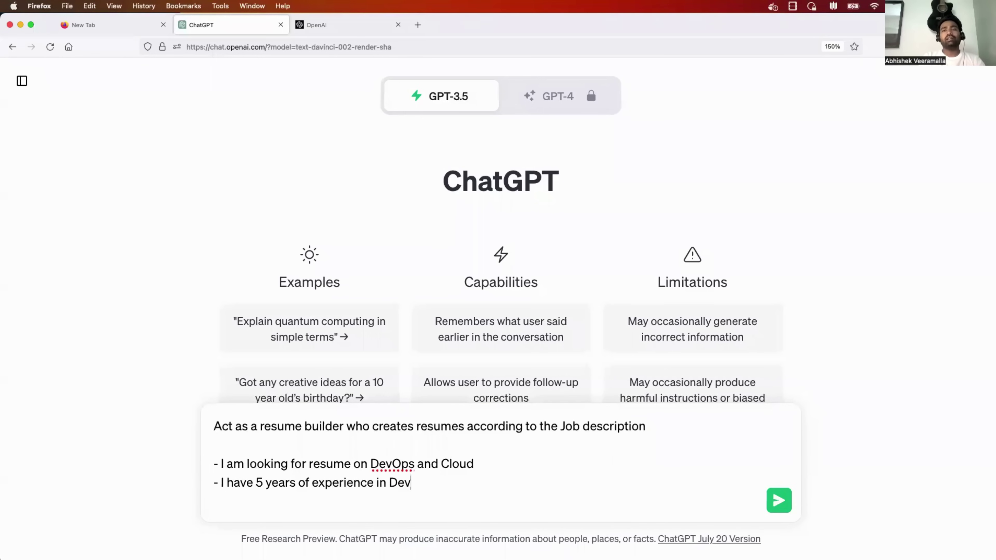
pyautogui.write('Ops and Clou')
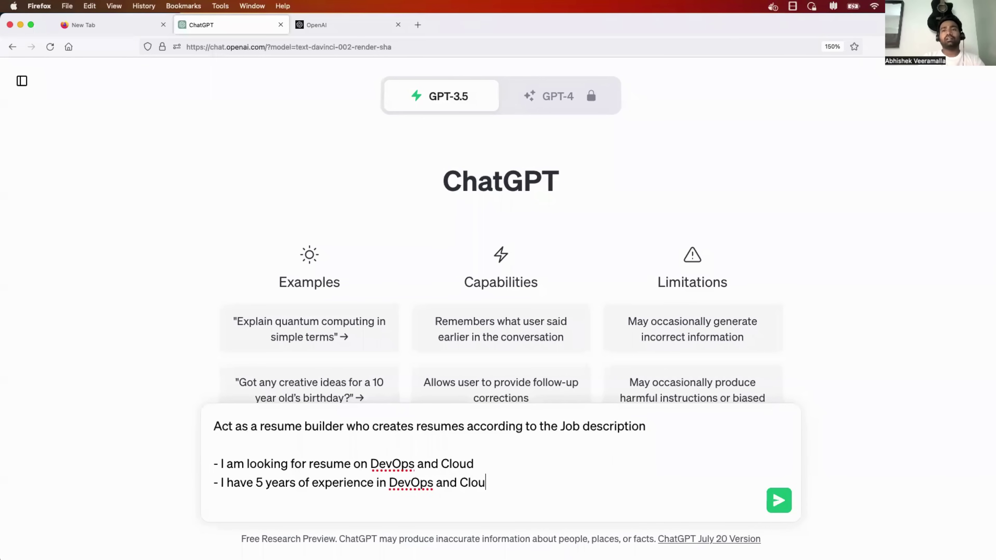
pyautogui.write('d')
# - Add a third point to the prompt on a new line: "- I have worked in 2 companies"
pyautogui.hotkey('shift', 'Return')
pyautogui.write('-')
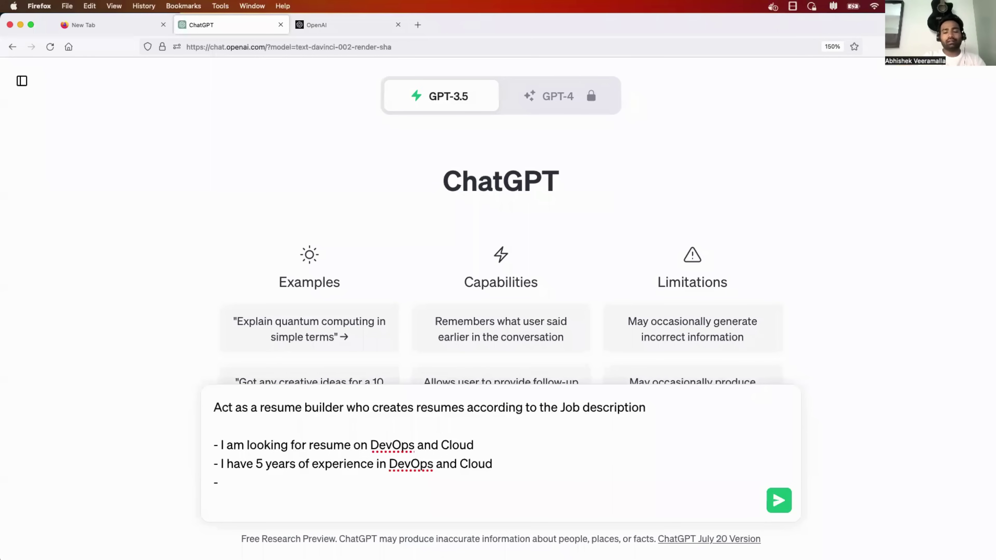
pyautogui.write(' I have')
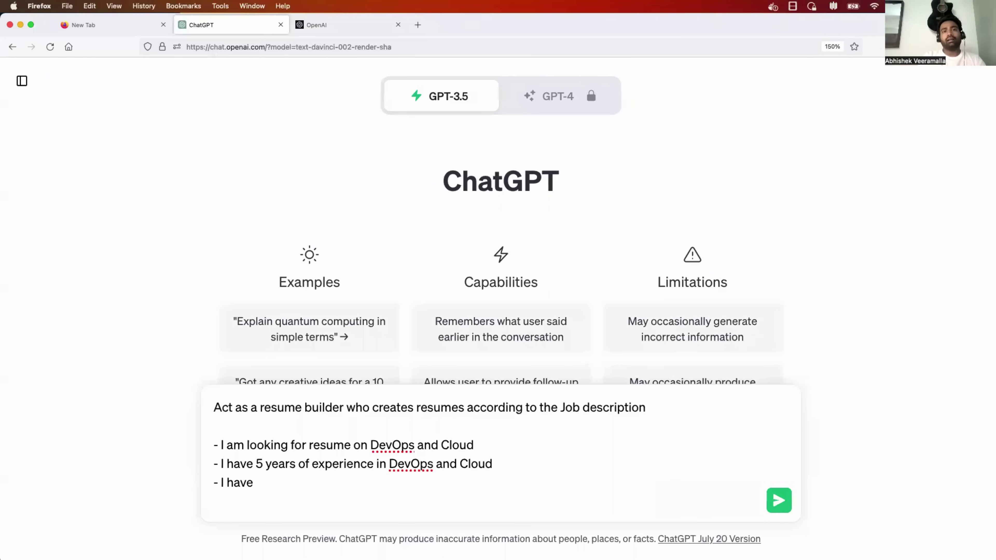
pyautogui.write(' worked ')
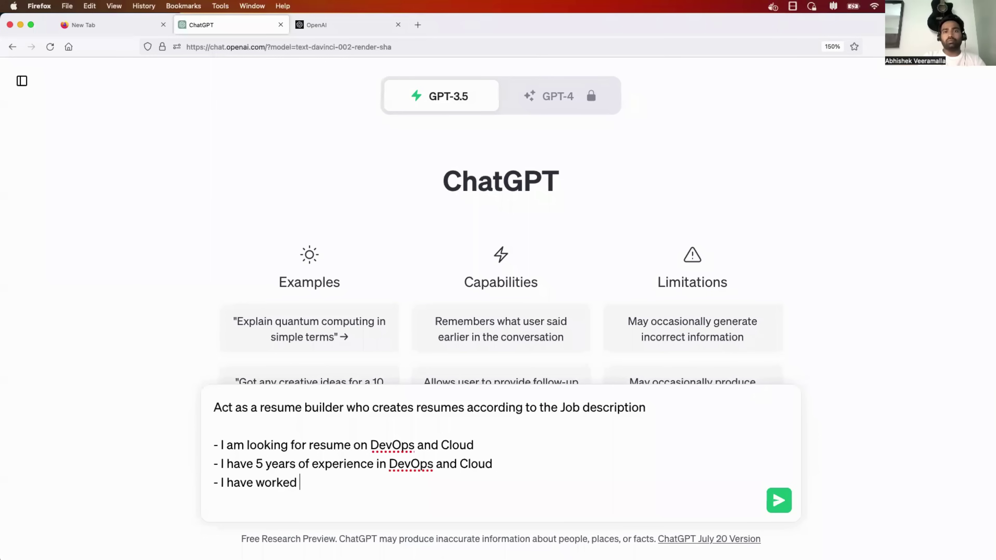
pyautogui.write('in')
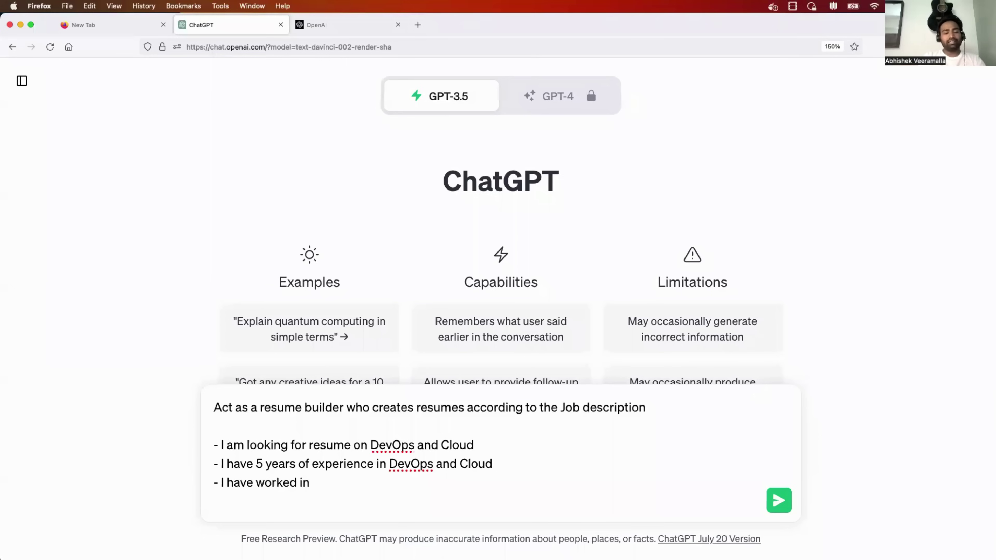
pyautogui.write(' 2 co')
pyautogui.write('mpan')
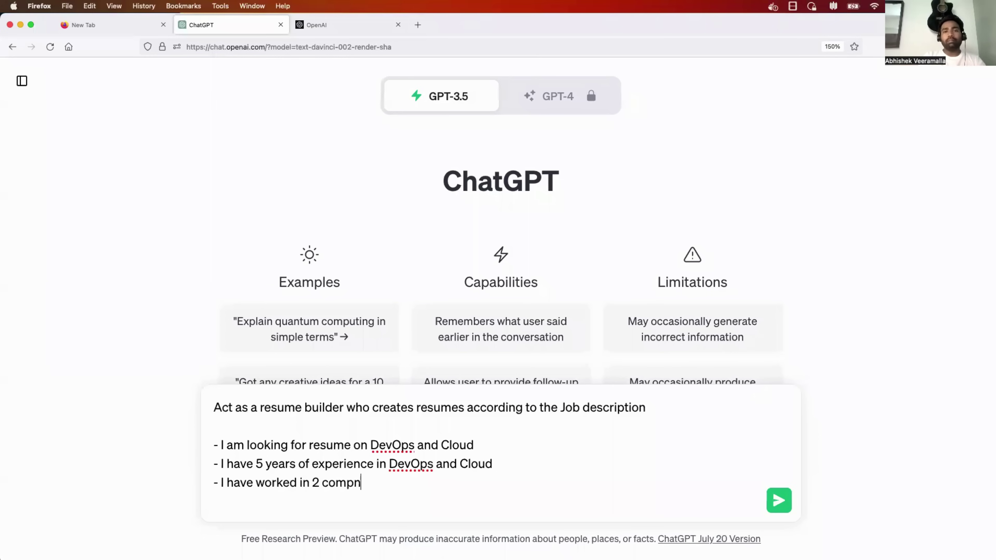
pyautogui.press('BackSpace')
pyautogui.write('anies')
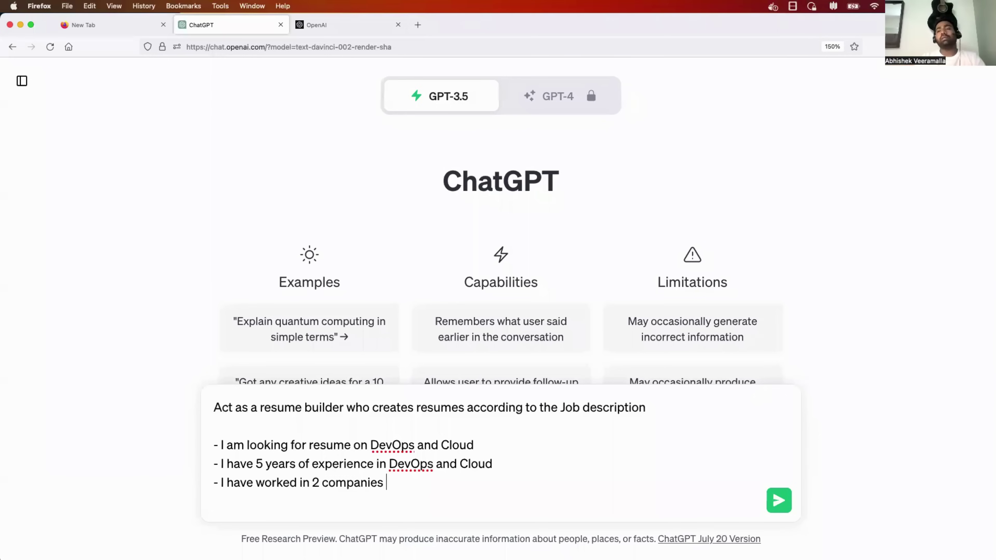
# - Continue the prompt's third point with "and I want to show this devops and cloud experience in these 2 companies"
pyautogui.moveTo(219, 479); pyautogui.dragTo(374, 479)
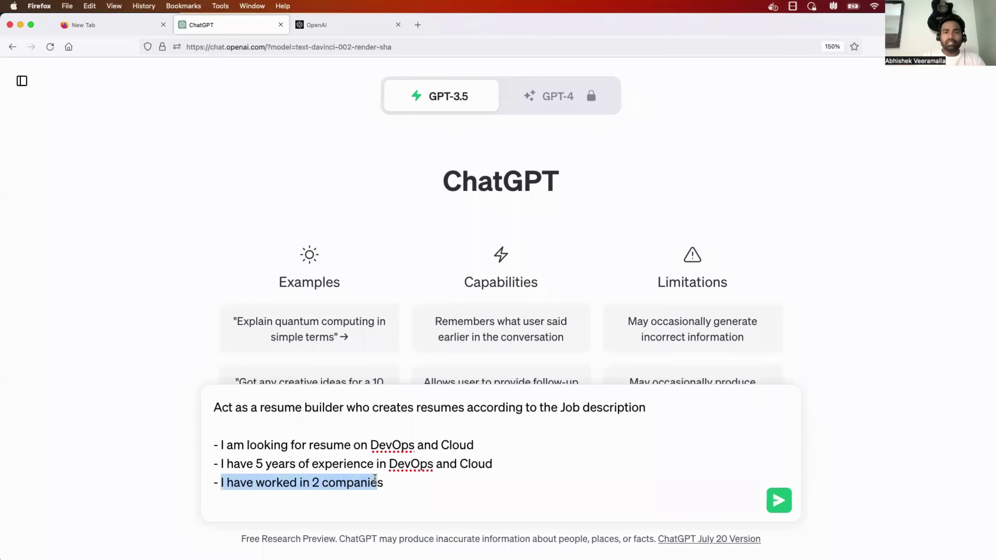
pyautogui.click(407, 482)
pyautogui.write('and ')
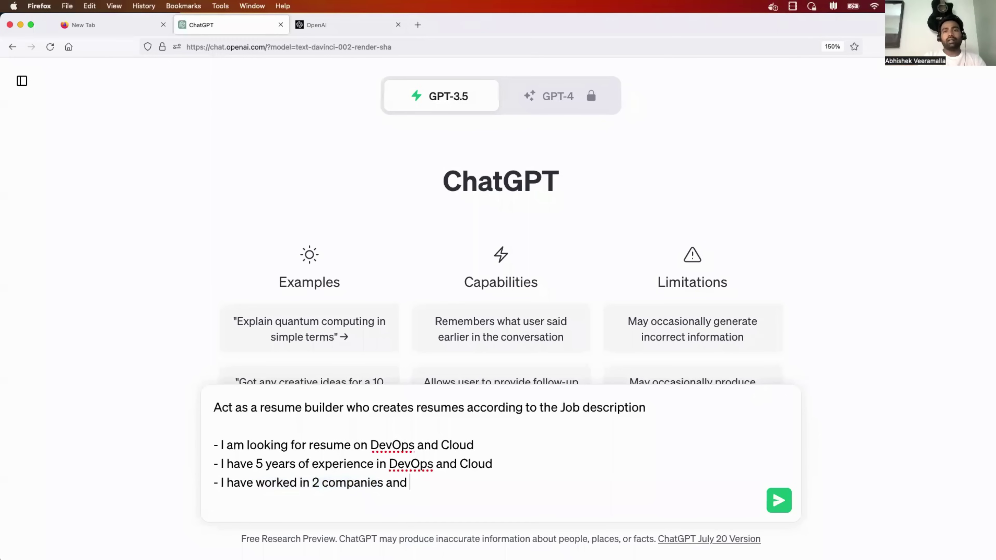
pyautogui.write('I want to sh')
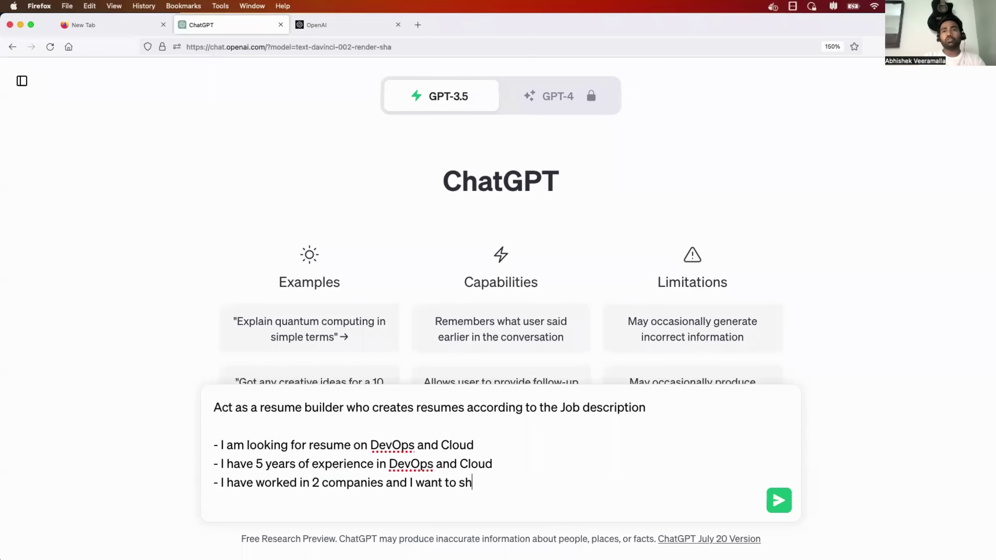
pyautogui.write('ow them')
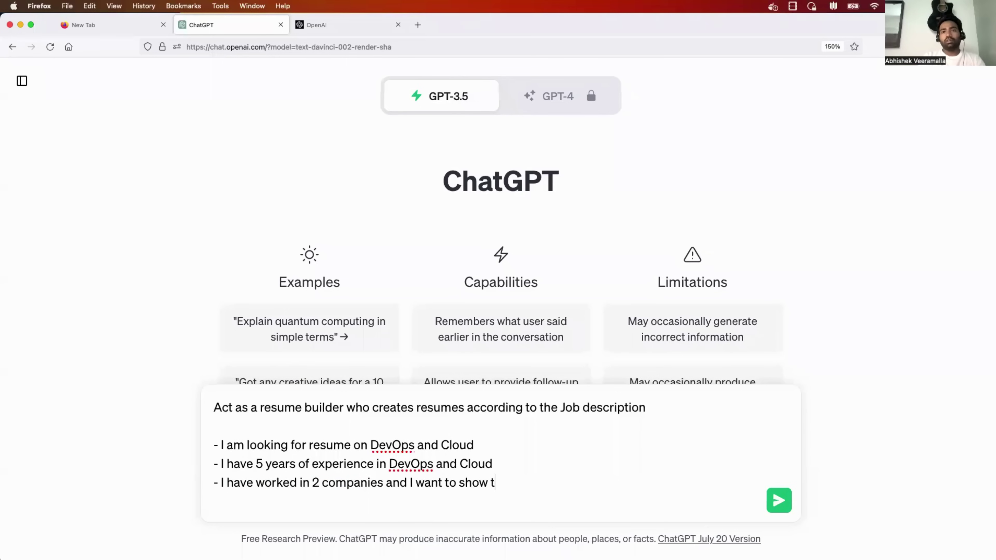
pyautogui.press('BackSpace')
pyautogui.press('BackSpace')
pyautogui.write('is devops and cloud ')
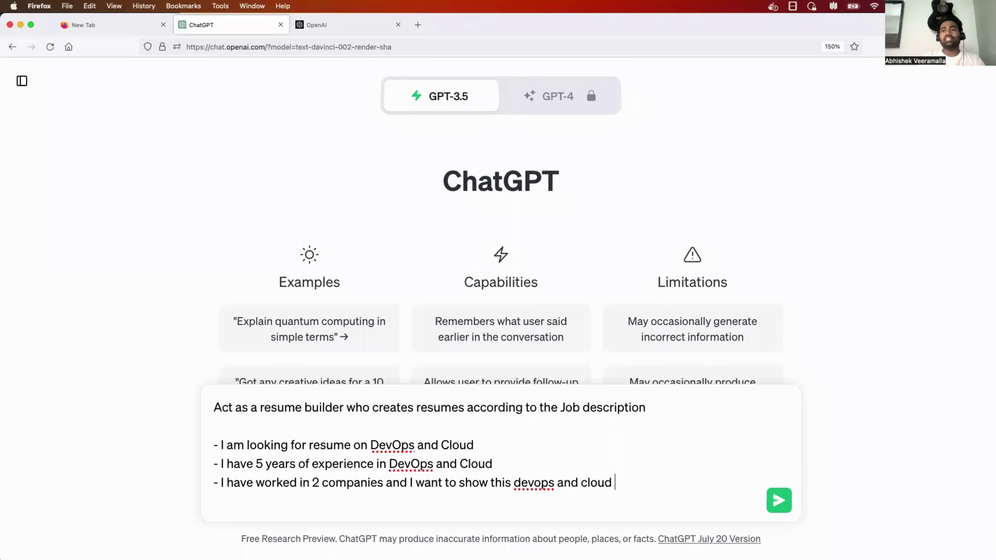
pyautogui.write('experience in')
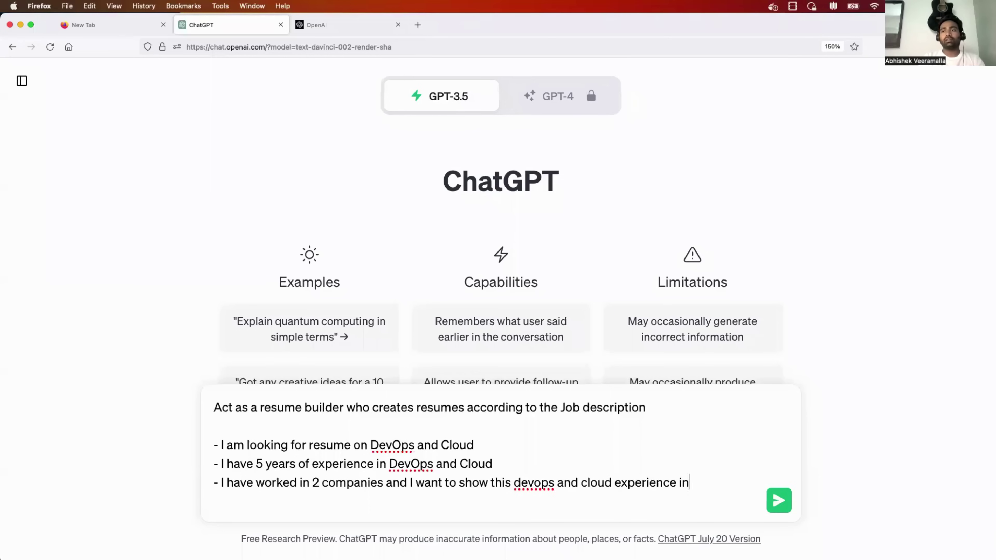
pyautogui.write(' these 2 com')
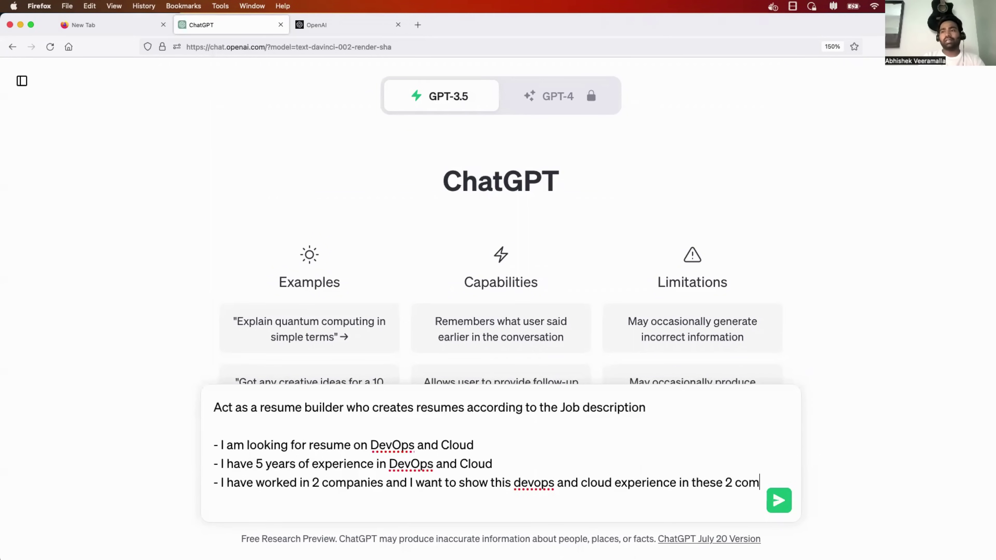
pyautogui.write('panies')
# - Add the point "- Make sure you add some real time trouble shooting and usecases according to the job description in the resume" on a new line
pyautogui.hotkey('shift', 'Return')
pyautogui.write('-')
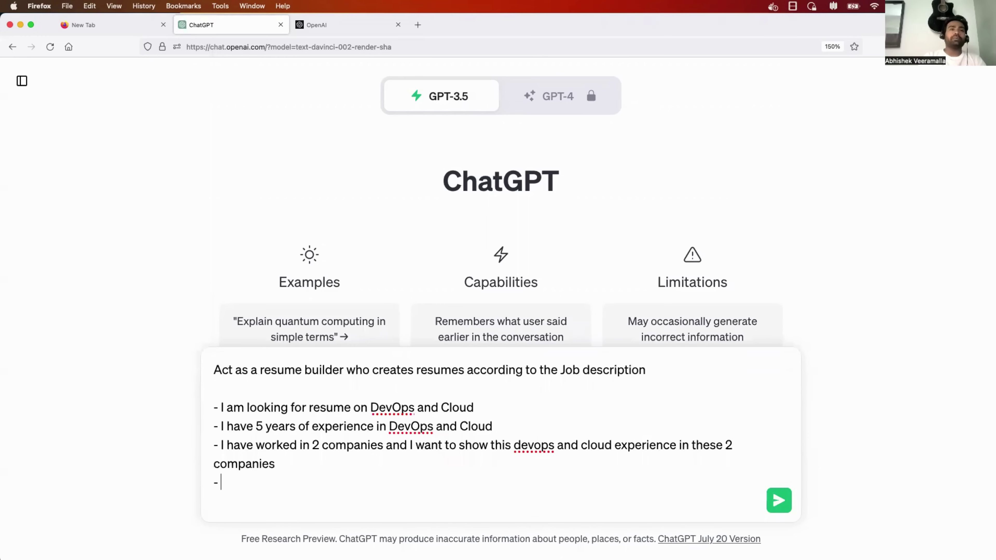
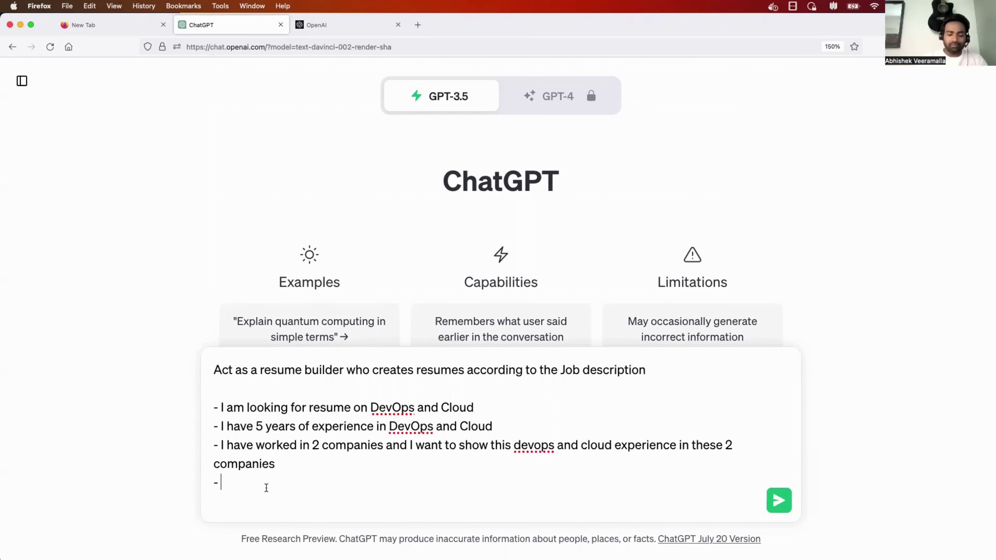
pyautogui.write('Mak')
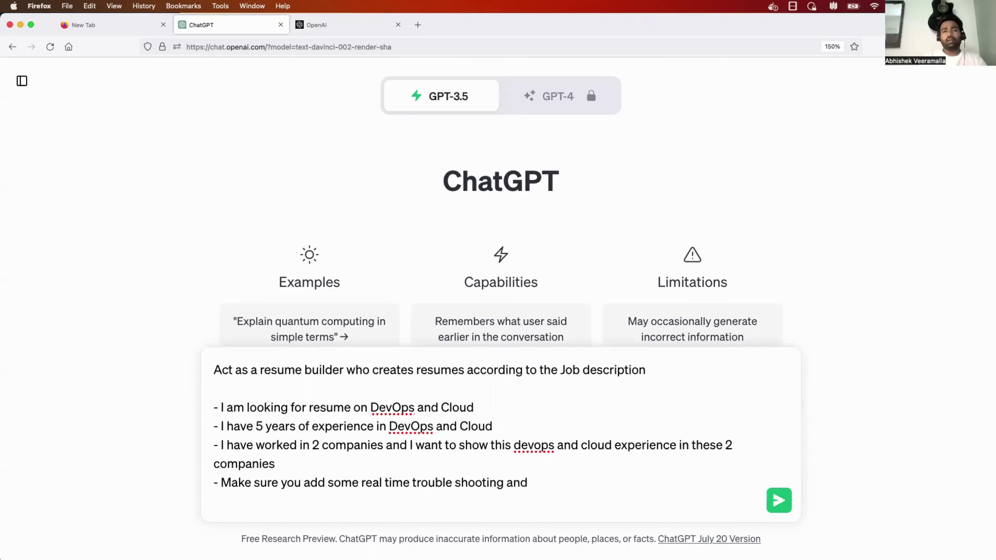
pyautogui.write('cases acco')
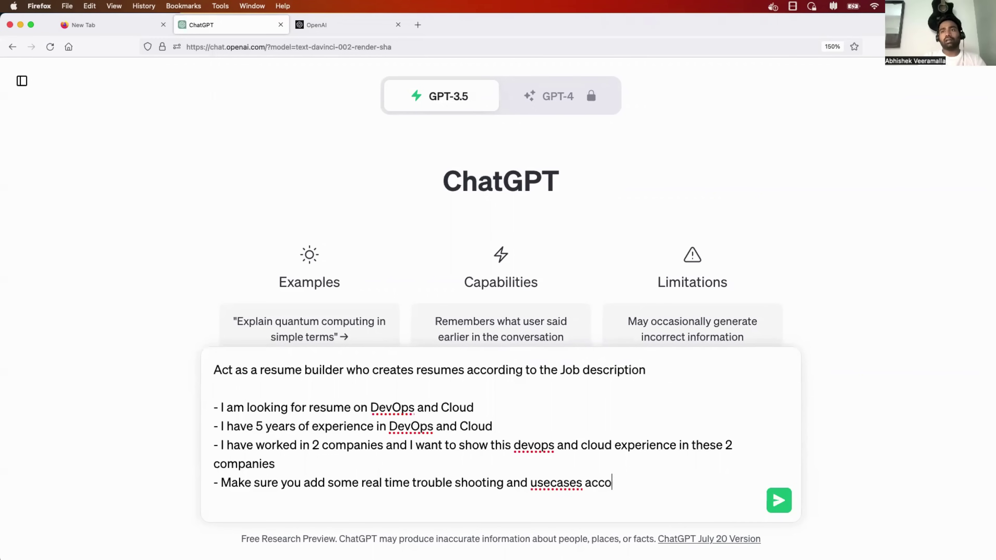
pyautogui.write('rding to the job desc')
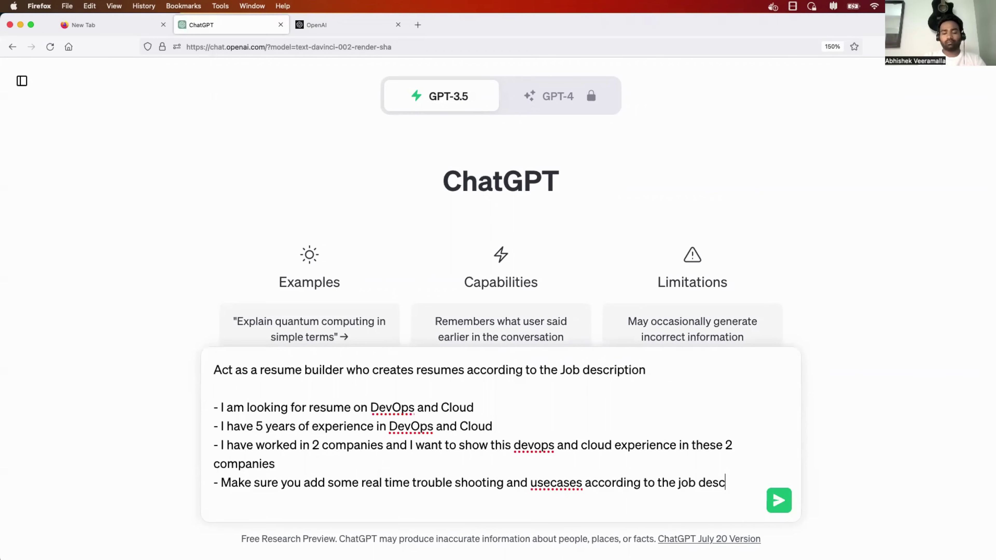
pyautogui.write('ription in the resume')
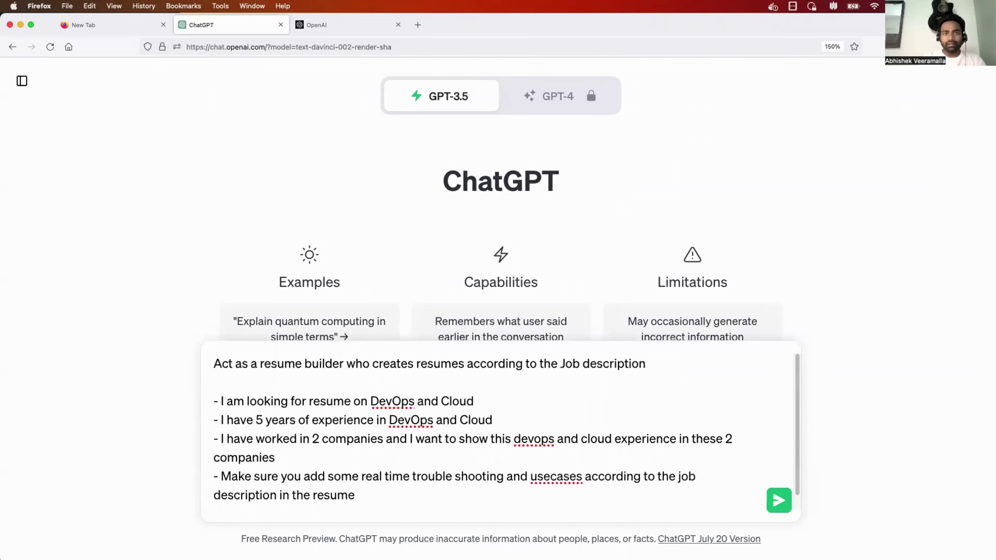
# - Add a fifth point to the prompt on a new line: "- Please provide this resume in a proper resume format."
pyautogui.hotkey('shift', 'Return')
pyautogui.write('- Please provide t')
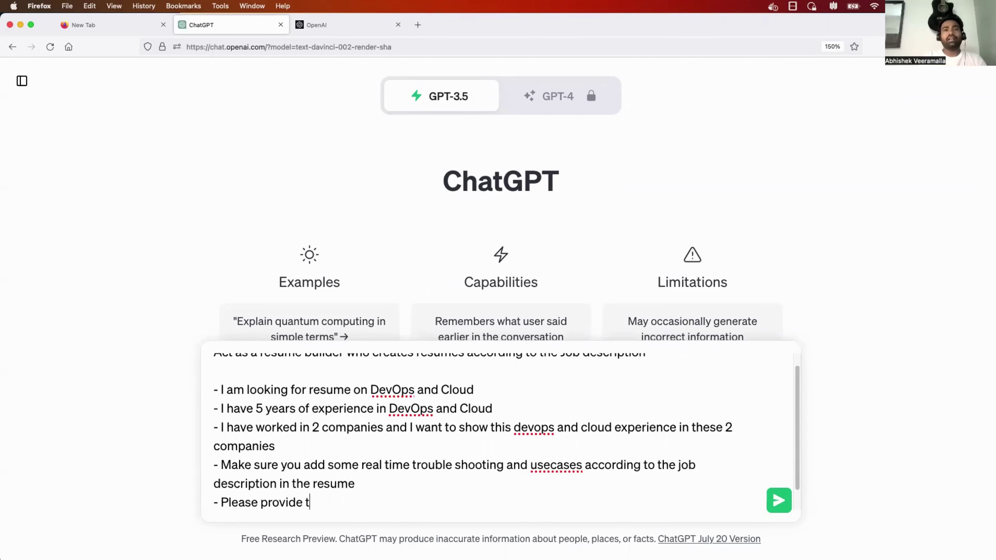
pyautogui.write('resume in a')
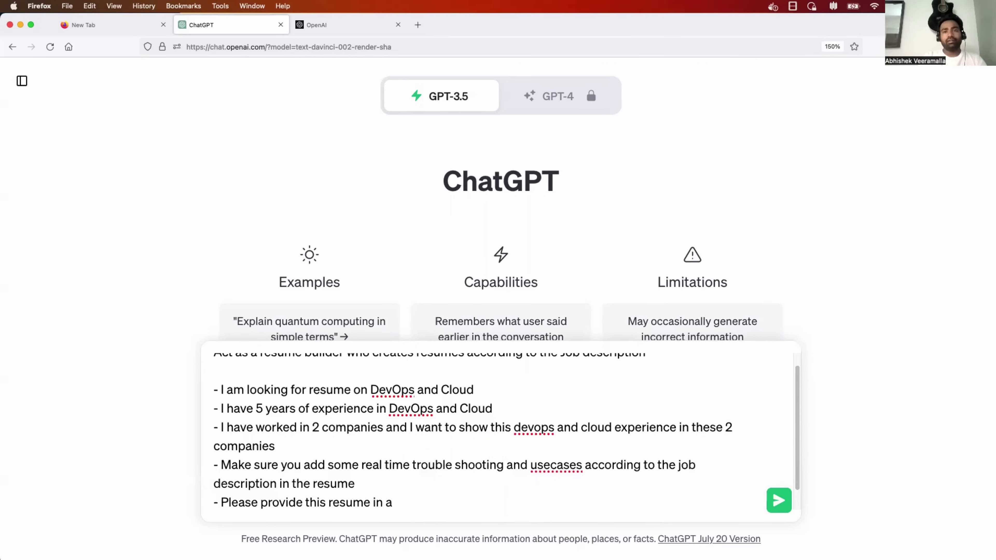
pyautogui.write(' proper resume format.')
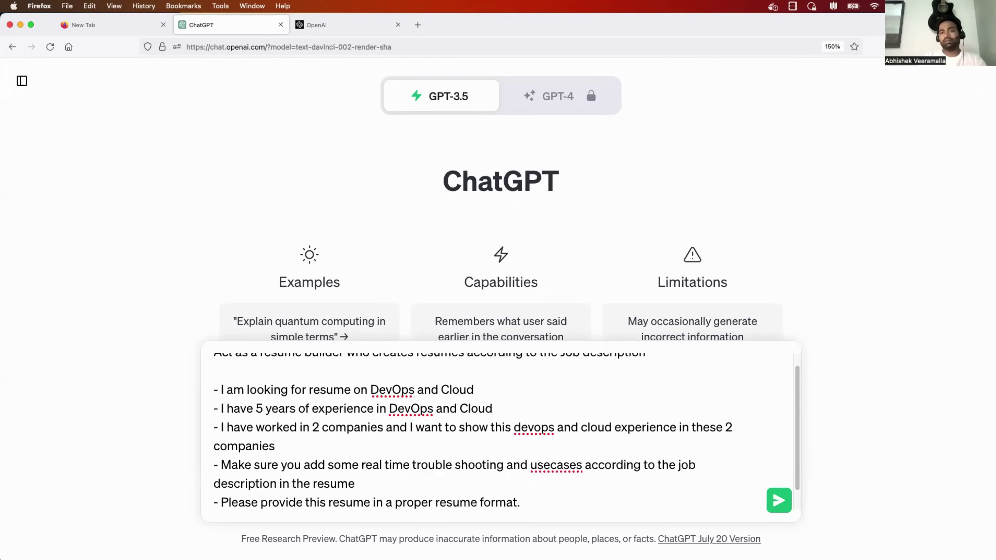
# - After a blank line, close the prompt with "Wait for me to provide you a job description" and send it
pyautogui.hotkey('shift', 'Return')
pyautogui.hotkey('shift', 'Return')
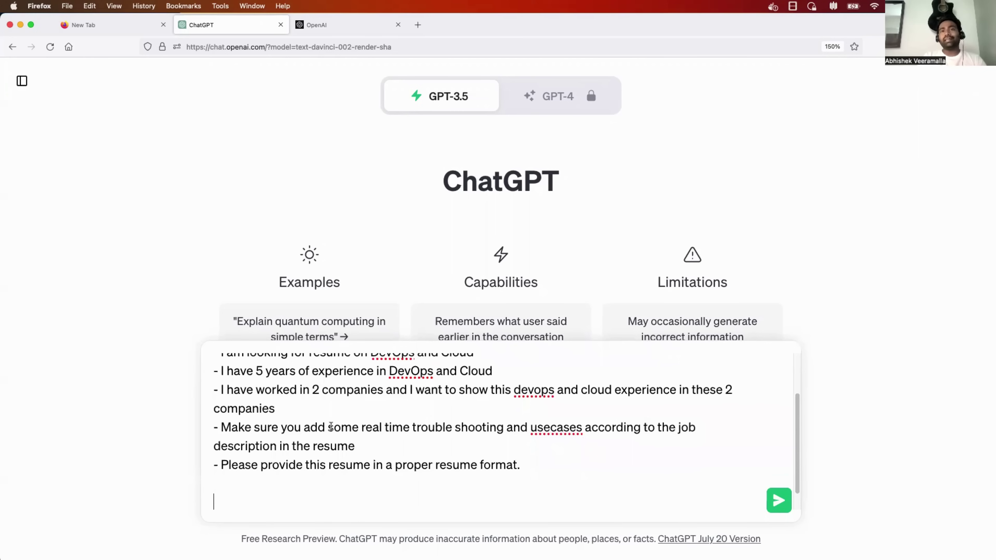
pyautogui.scroll(2, 330, 427)
pyautogui.scroll(-3, 325, 443)
pyautogui.write('Wai')
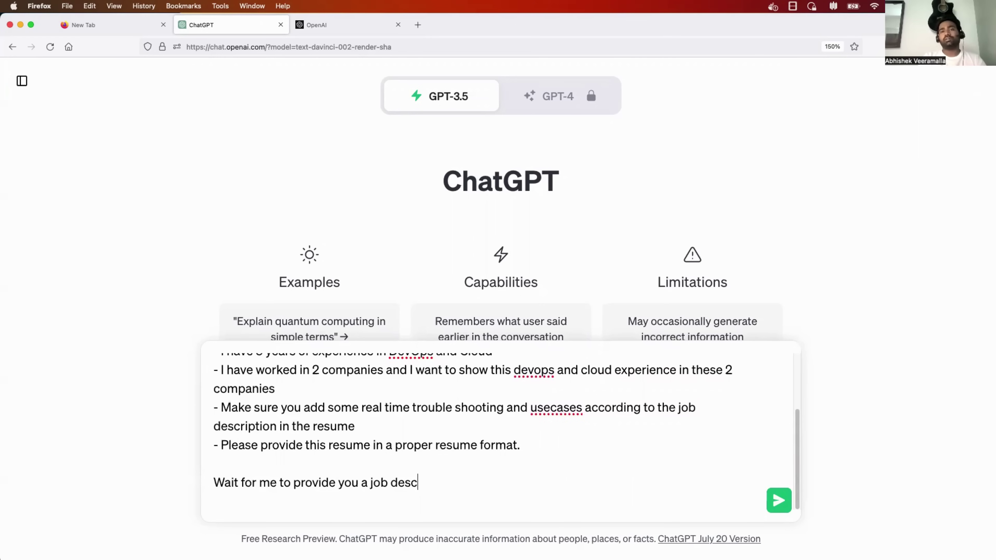
pyautogui.write('toprni')
pyautogui.press('BackSpace')
pyautogui.press('BackSpace')
pyautogui.press('BackSpace')
pyautogui.press('BackSpace')
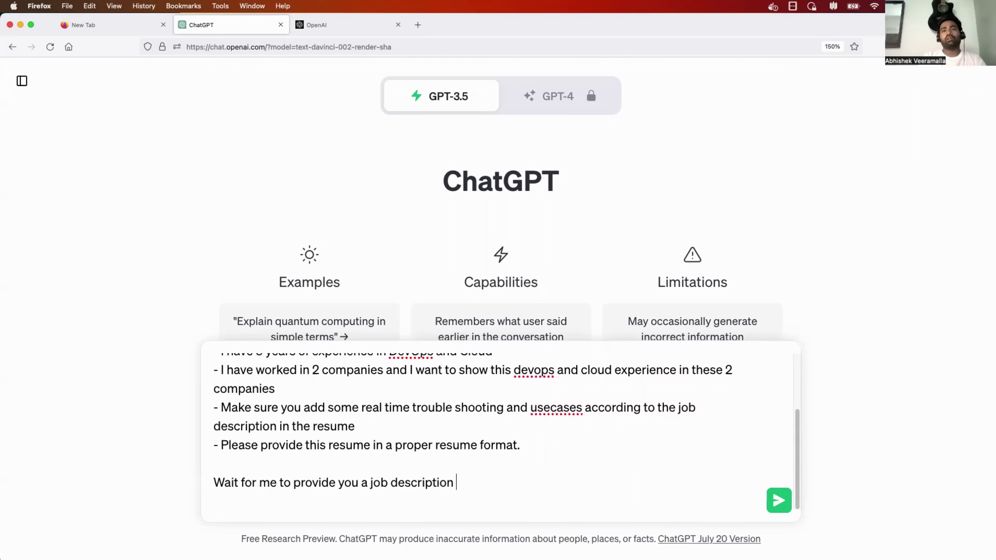
pyautogui.click(778, 501)
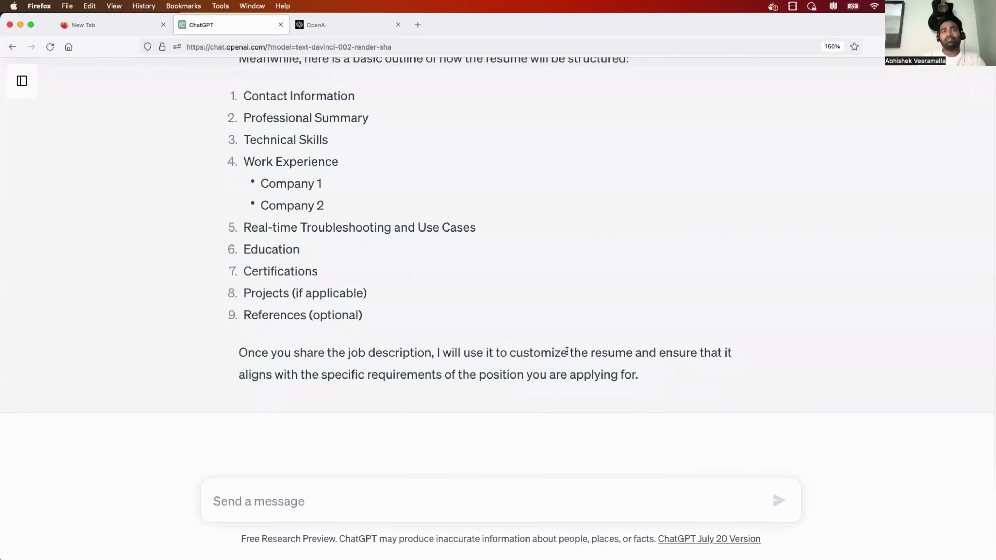
# - Review ChatGPT's reply, examining its request for the job description and its proposed resume outline
pyautogui.scroll(5, 565, 293)
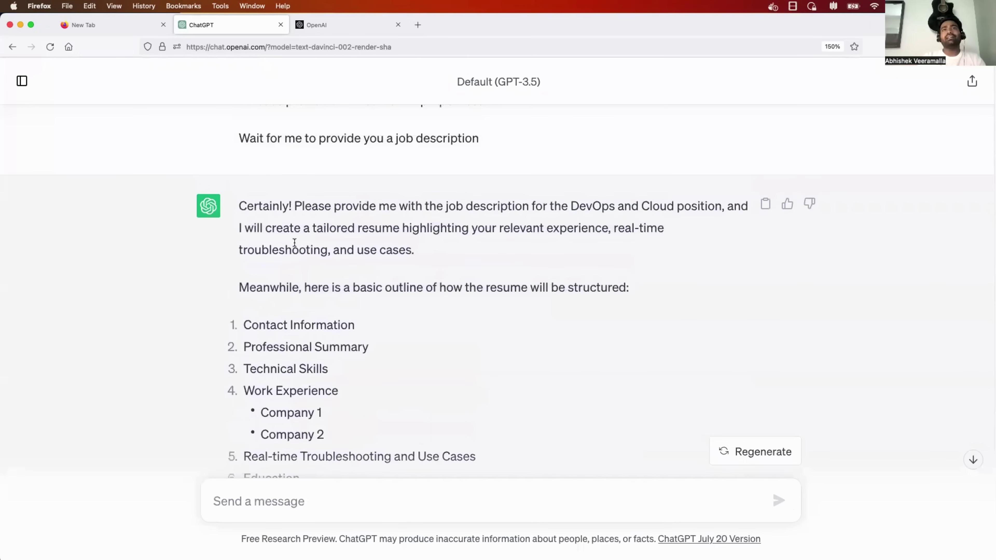
pyautogui.moveTo(311, 201); pyautogui.dragTo(582, 247)
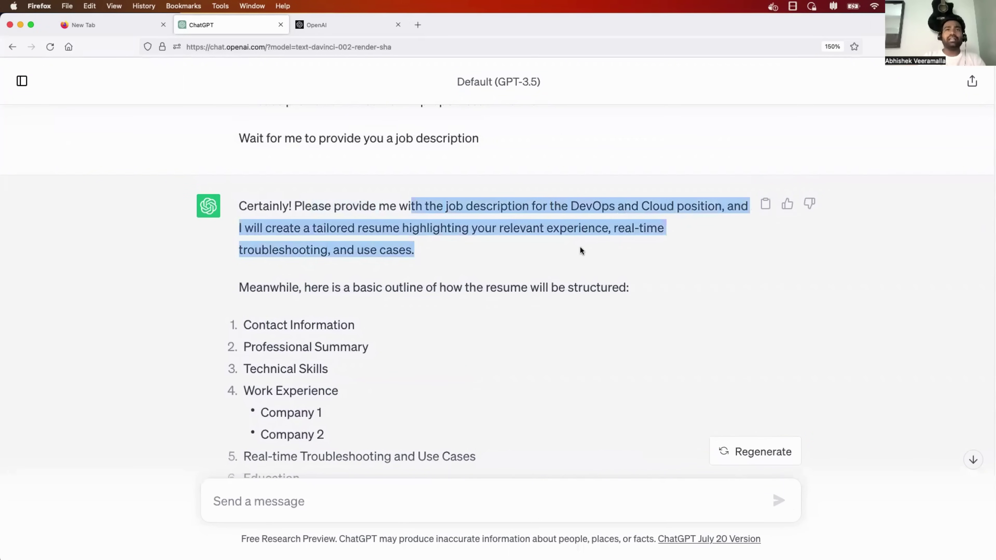
pyautogui.scroll(-5, 580, 249)
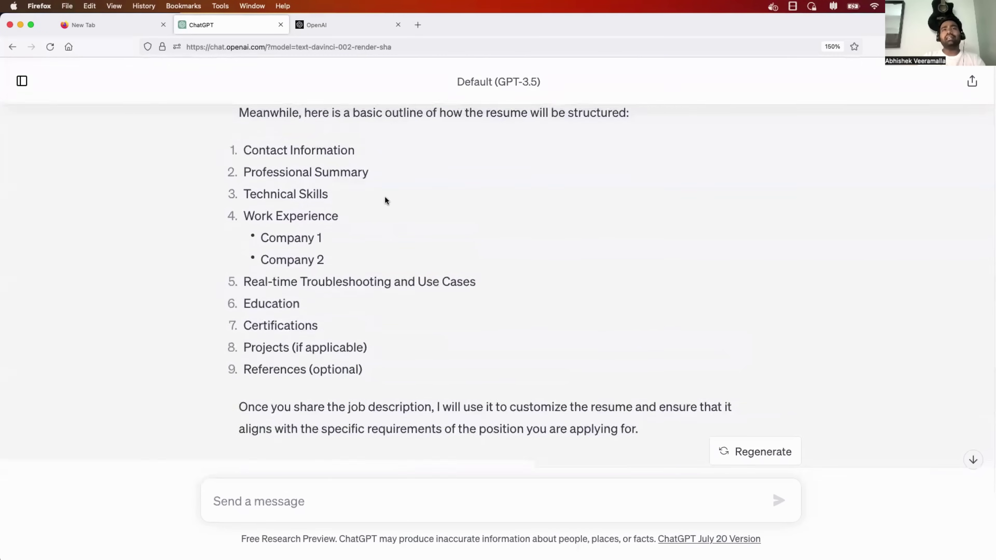
pyautogui.scroll(2, 384, 200)
pyautogui.moveTo(366, 401); pyautogui.dragTo(266, 105)
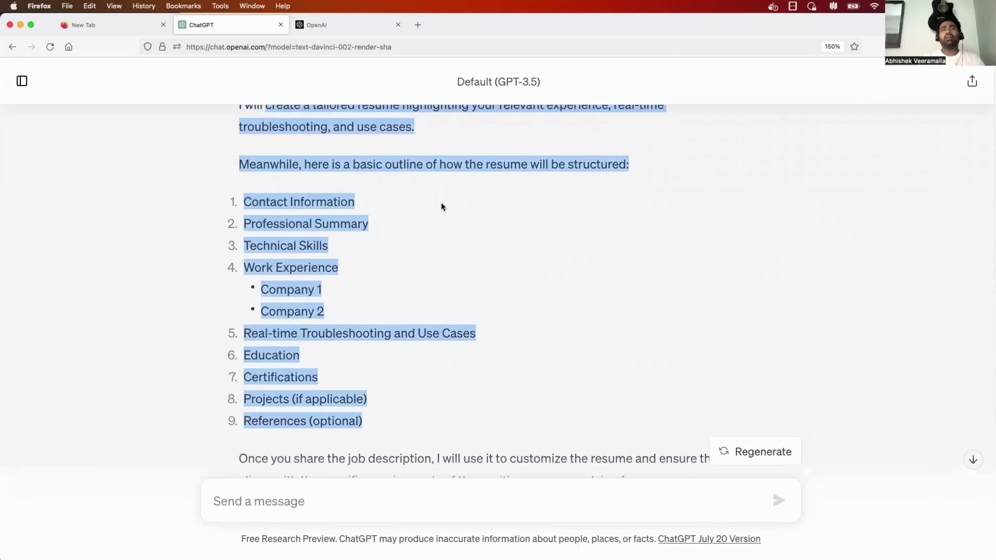
pyautogui.scroll(-3, 441, 207)
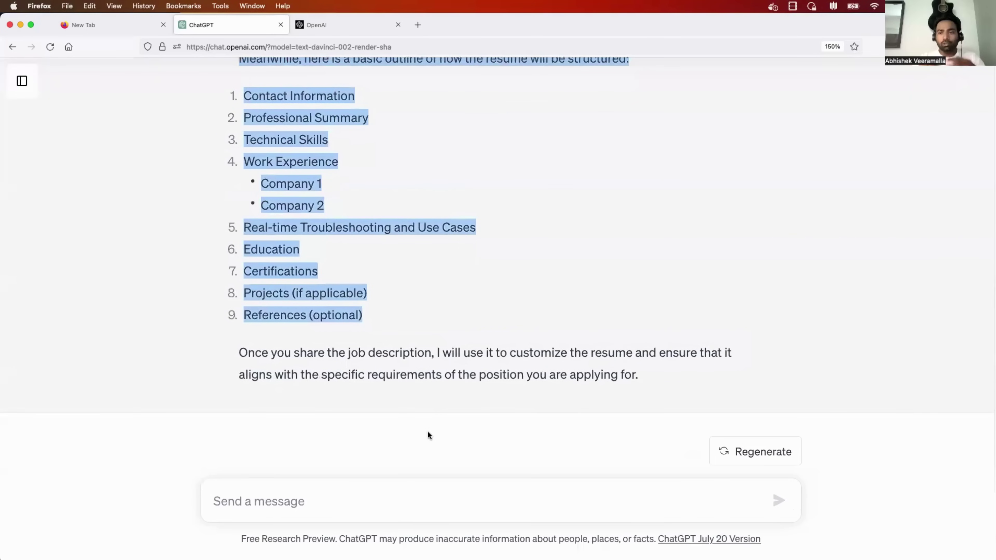
pyautogui.click(336, 504)
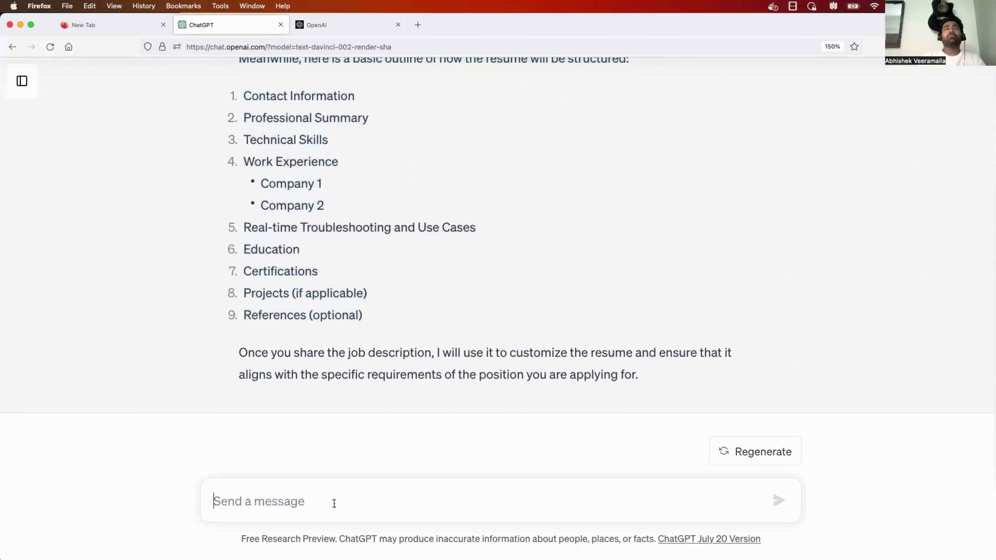
# - Open linkedin.com in a new browser tab
pyautogui.click(418, 24)
pyautogui.click(413, 45)
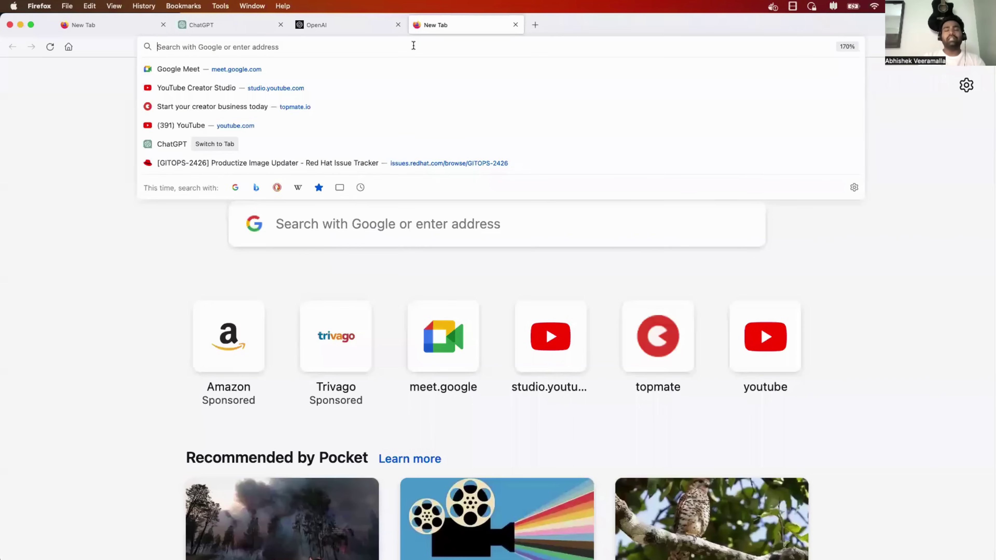
pyautogui.write('linkedin.com/')
pyautogui.press('Return')
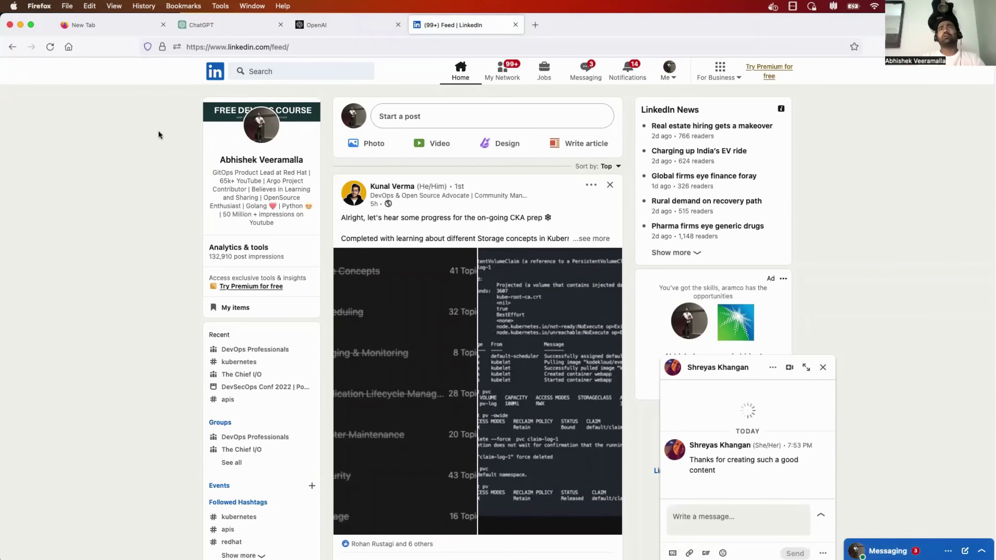
# - Show all recommended jobs in LinkedIn's jobs section and close the open chat window
pyautogui.click(543, 77)
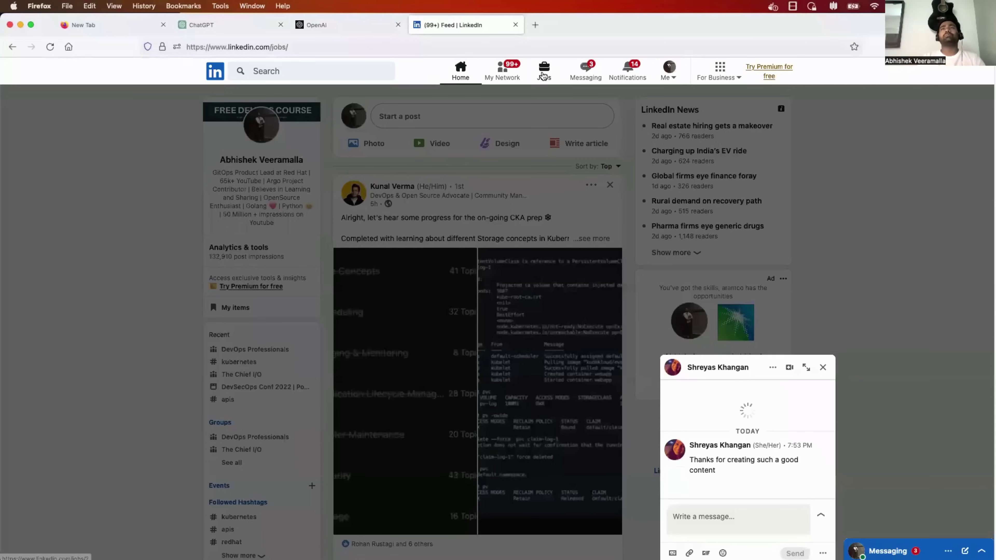
pyautogui.scroll(-2, 410, 322)
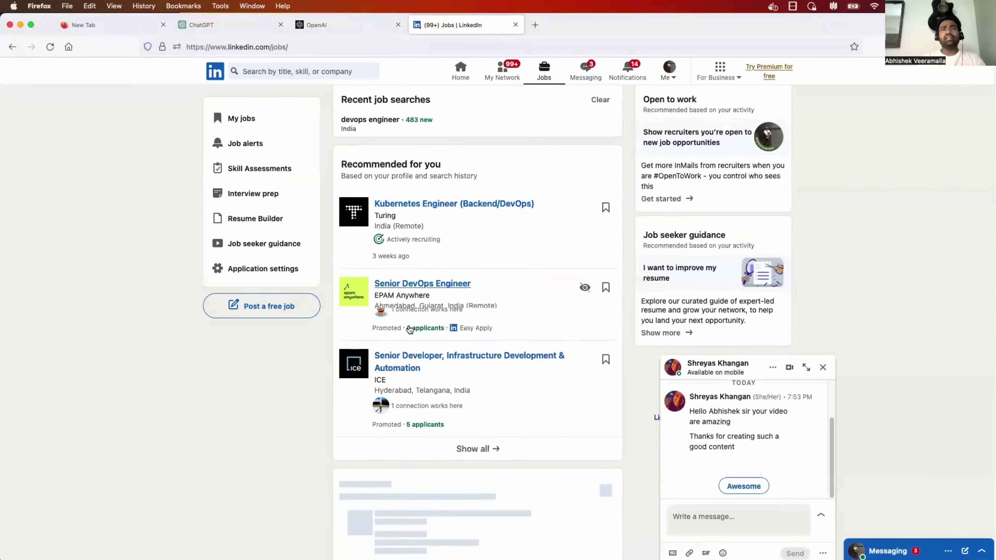
pyautogui.scroll(-3, 450, 326)
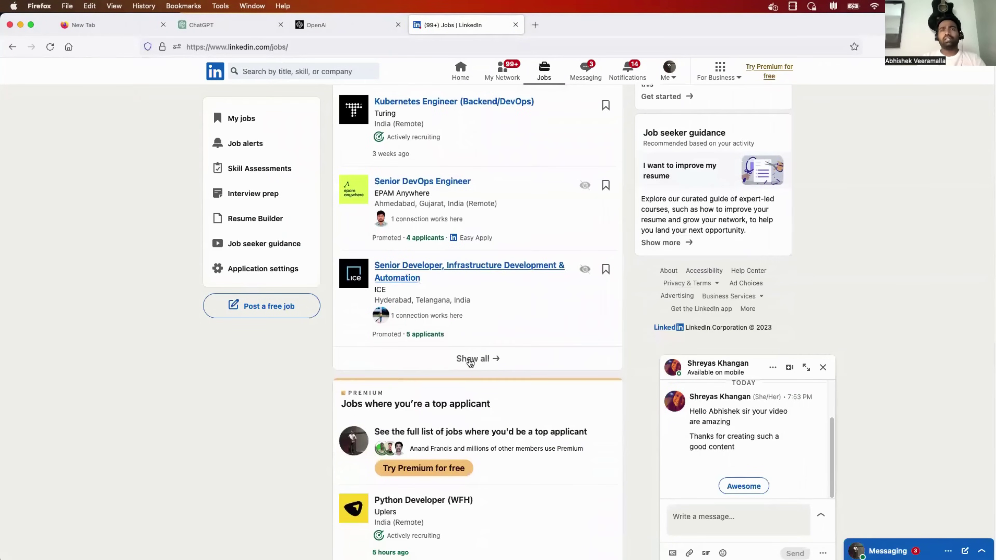
pyautogui.click(469, 360)
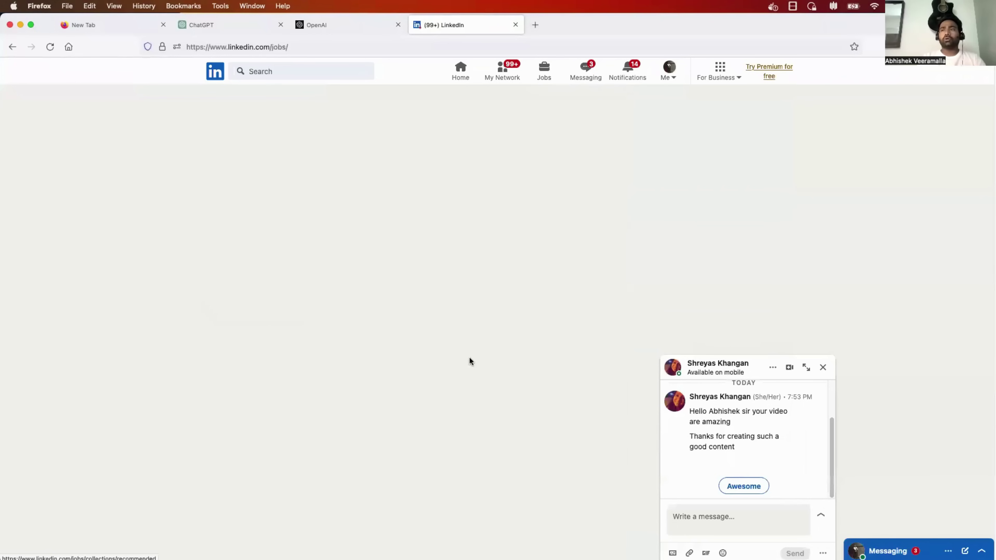
pyautogui.click(822, 367)
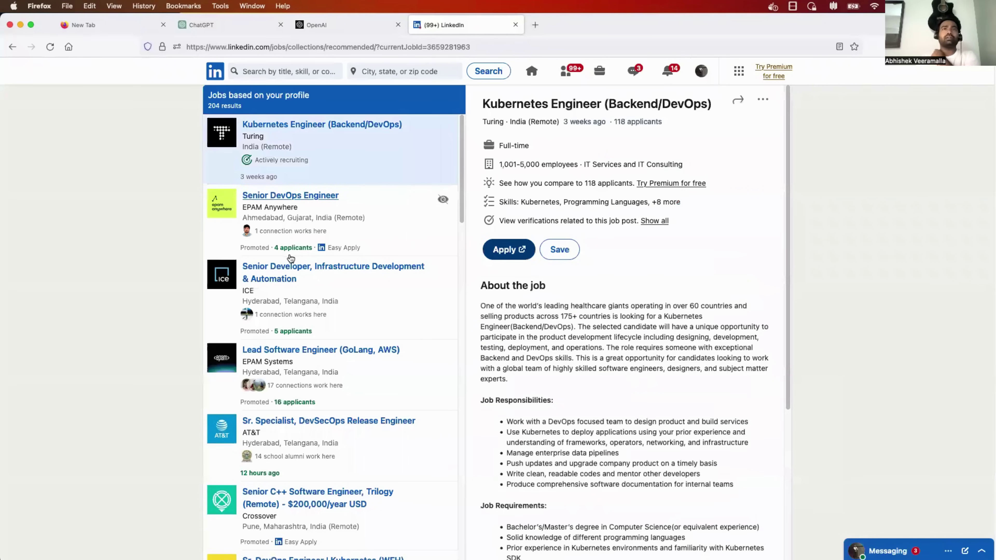
# - Look through the recommended jobs list for DevOps and cloud postings that could supply a job description
pyautogui.scroll(-2, 291, 258)
pyautogui.scroll(-2, 290, 258)
pyautogui.scroll(-4, 291, 258)
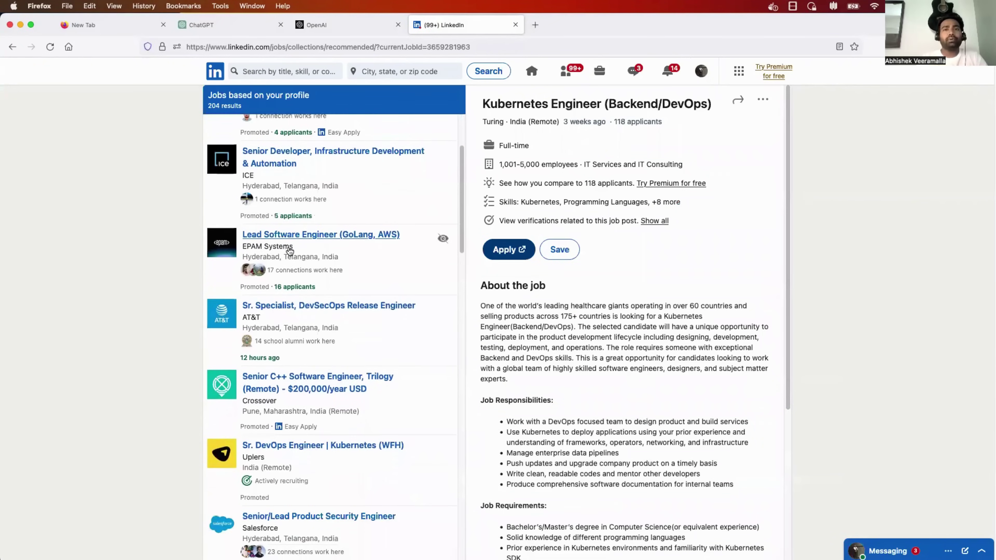
pyautogui.scroll(-10, 290, 251)
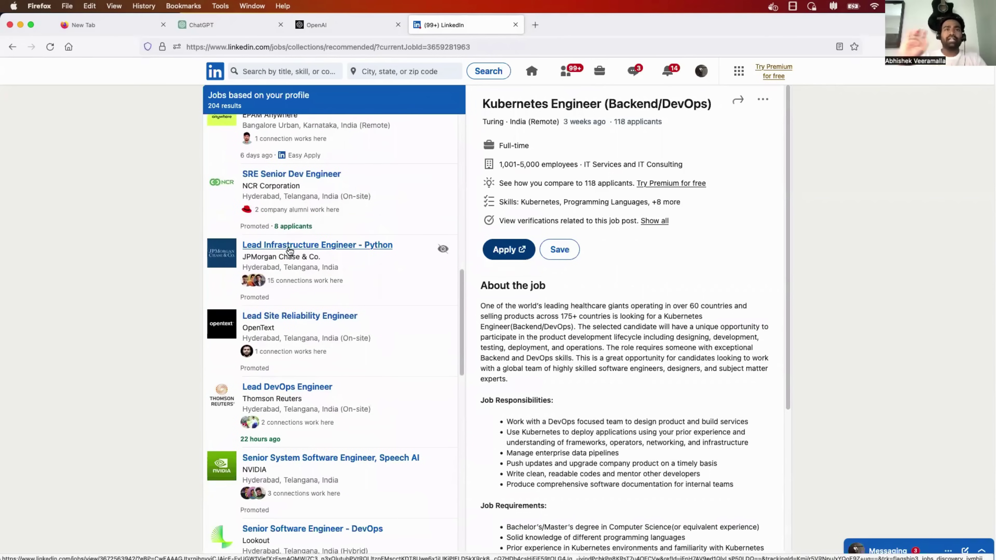
pyautogui.scroll(-9, 289, 251)
pyautogui.scroll(-4, 290, 251)
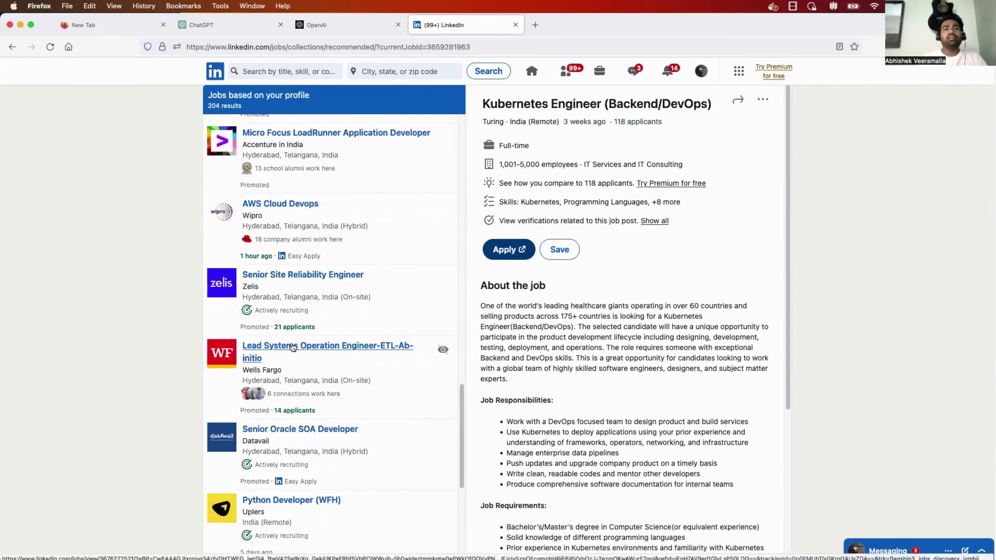
pyautogui.scroll(-6, 291, 349)
pyautogui.scroll(7, 293, 347)
pyautogui.scroll(20, 293, 346)
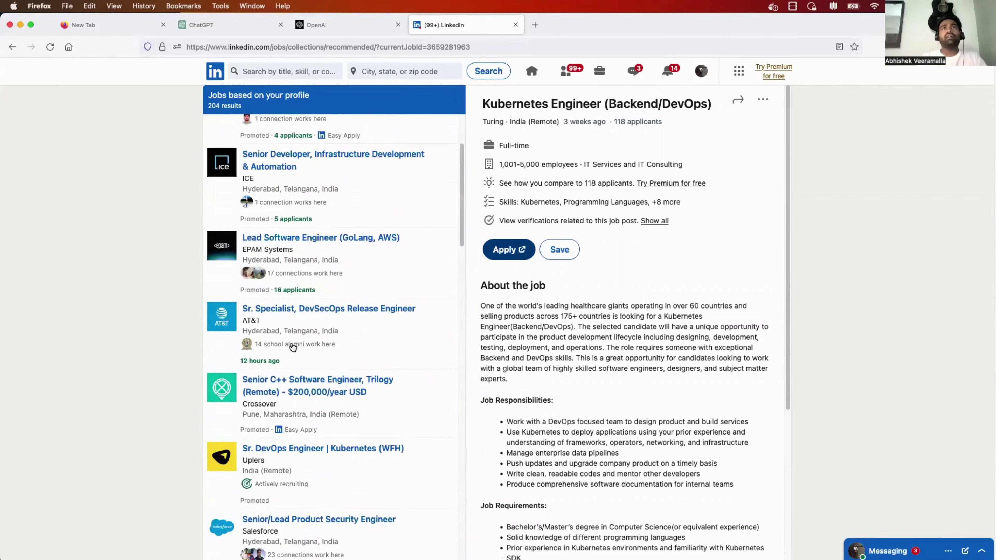
# - Search LinkedIn jobs for "devops engineer" in India
pyautogui.click(296, 71)
pyautogui.write('devops')
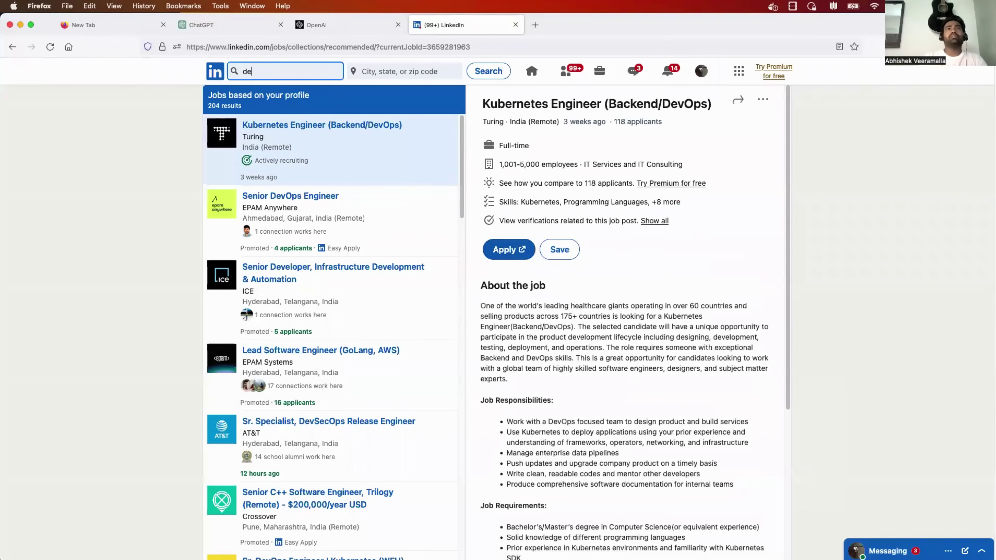
pyautogui.click(289, 93)
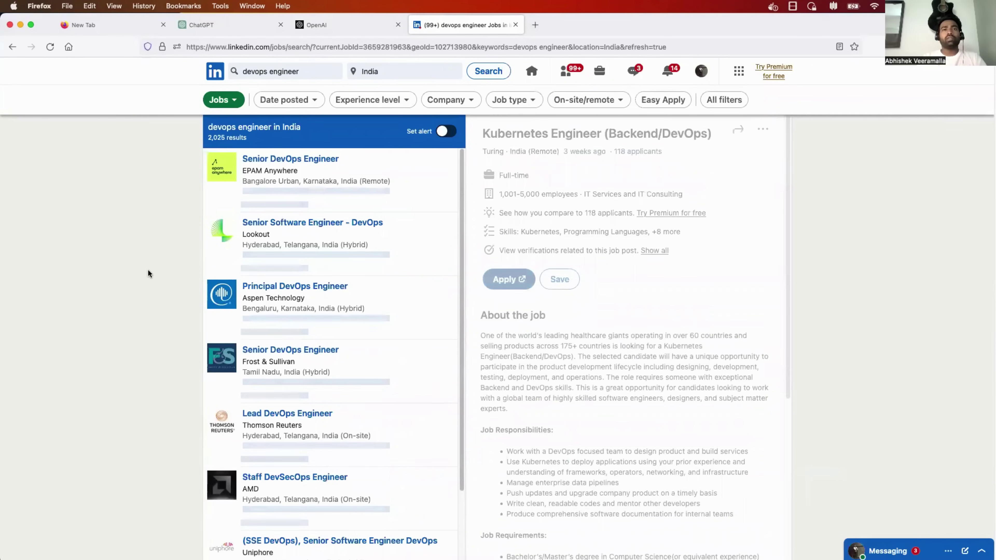
# - Browse the devops engineer results and open Luxoft's Senior Devops Engineer posting
pyautogui.scroll(-6, 266, 347)
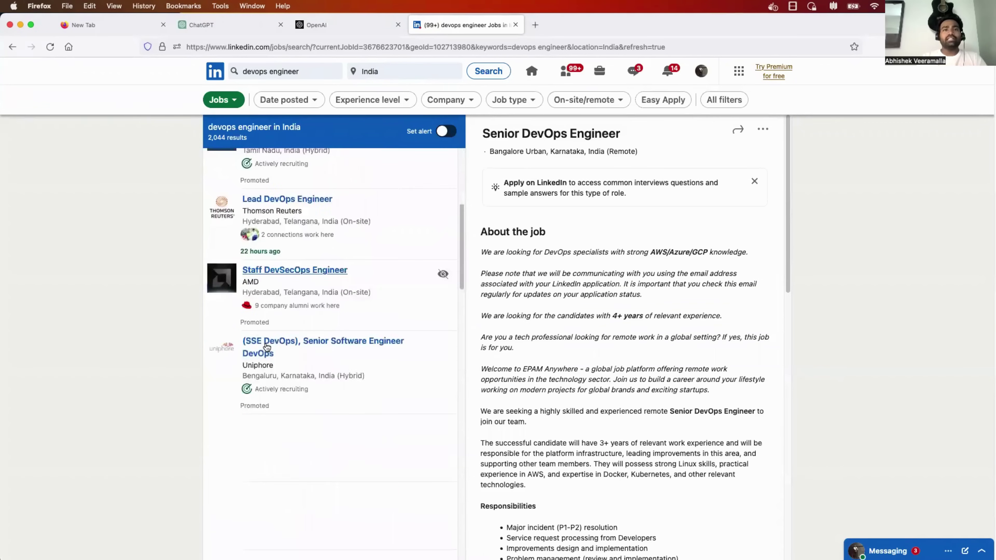
pyautogui.scroll(-3, 266, 348)
pyautogui.scroll(-5, 266, 347)
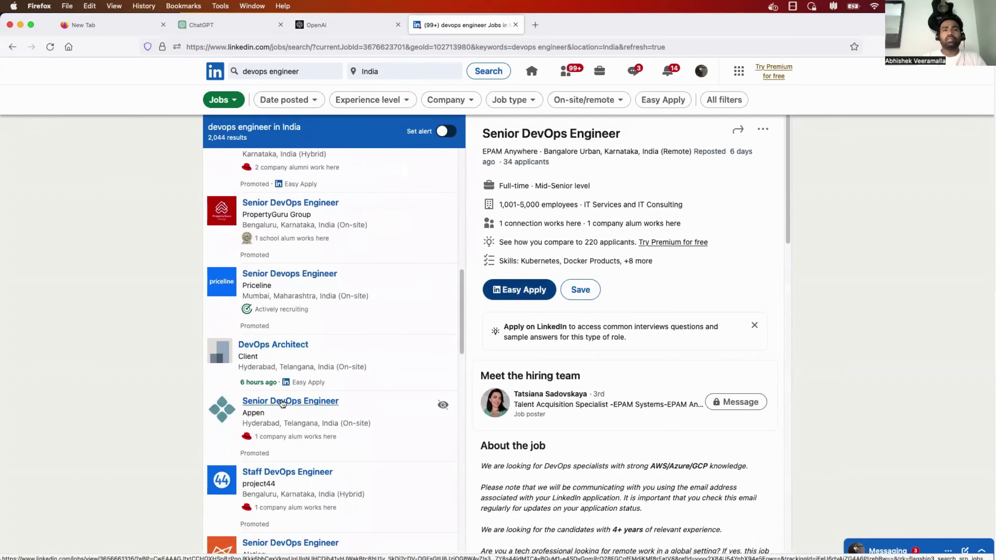
pyautogui.scroll(-12, 282, 403)
pyautogui.scroll(-5, 282, 402)
pyautogui.scroll(-6, 282, 402)
pyautogui.scroll(20, 289, 339)
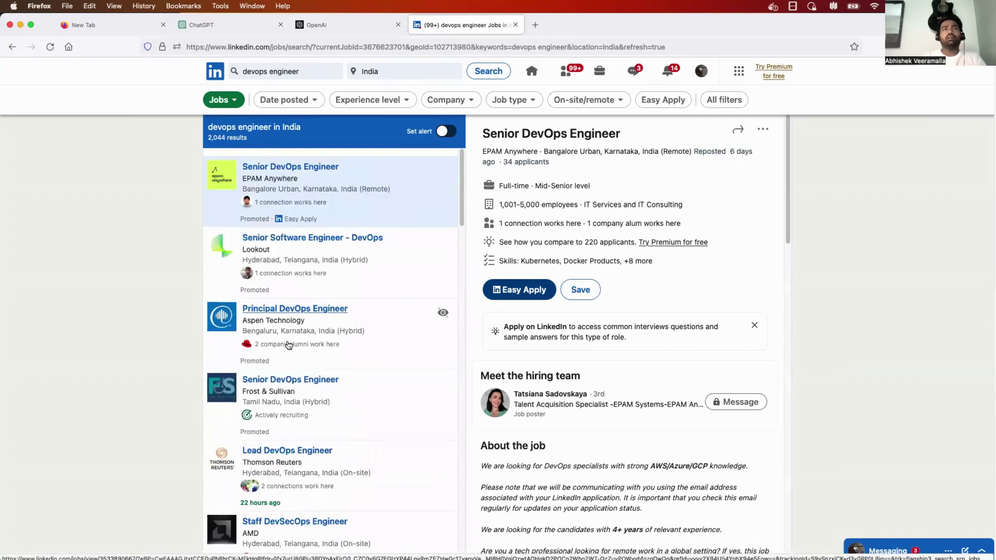
pyautogui.scroll(-3, 288, 344)
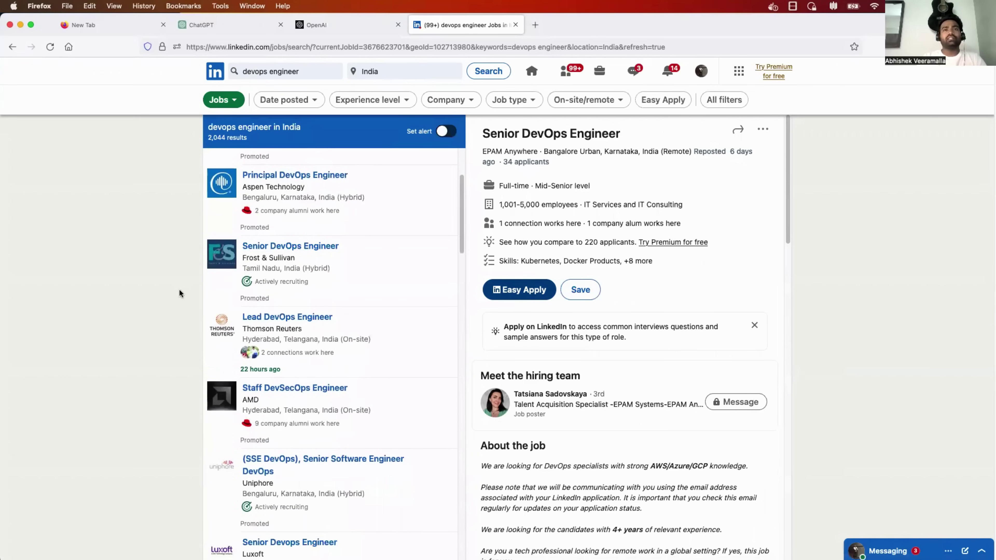
pyautogui.scroll(-4, 289, 345)
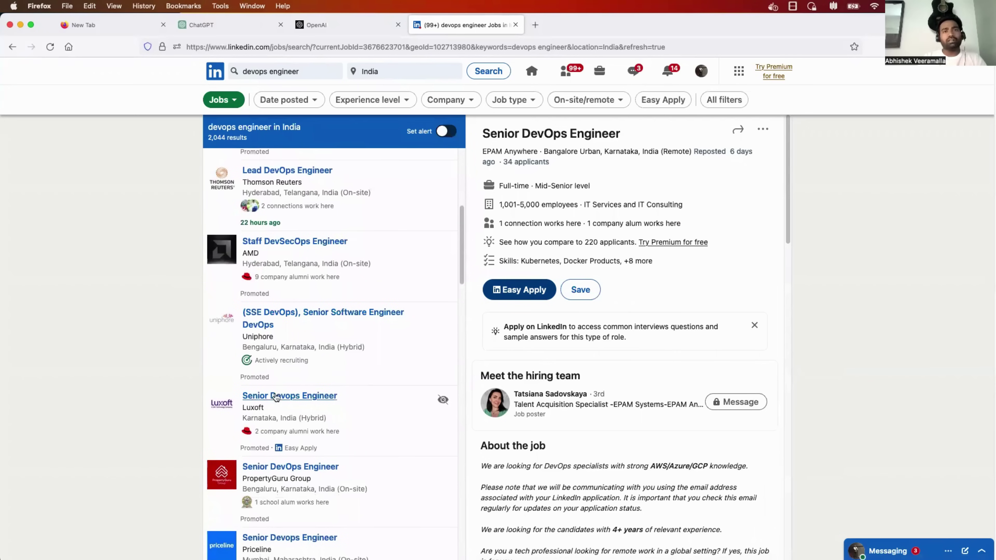
pyautogui.click(276, 397)
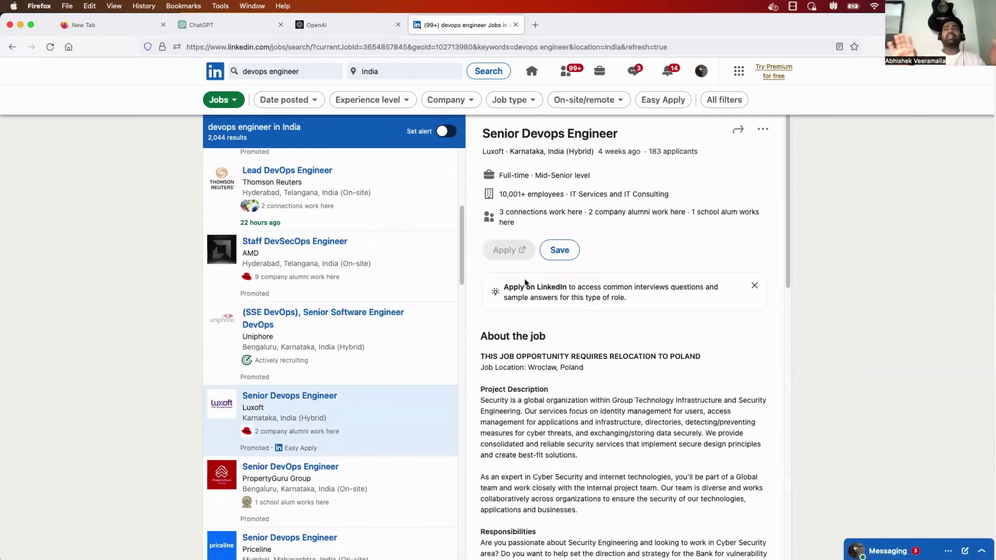
# - Read the Luxoft job description at 120% page zoom, examining the role sought and the list of responsibilities
pyautogui.scroll(-6, 607, 311)
pyautogui.scroll(-4, 608, 312)
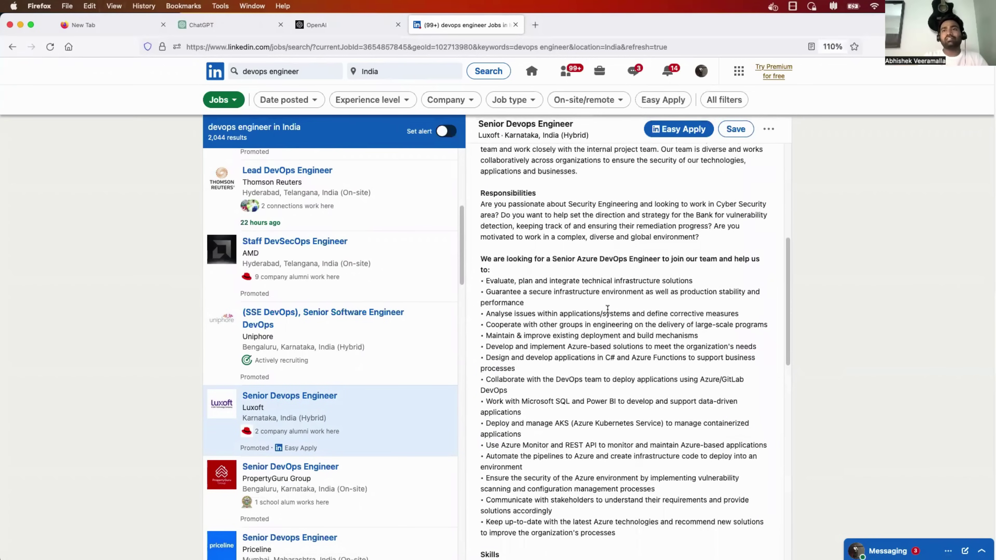
pyautogui.press('super+plus')
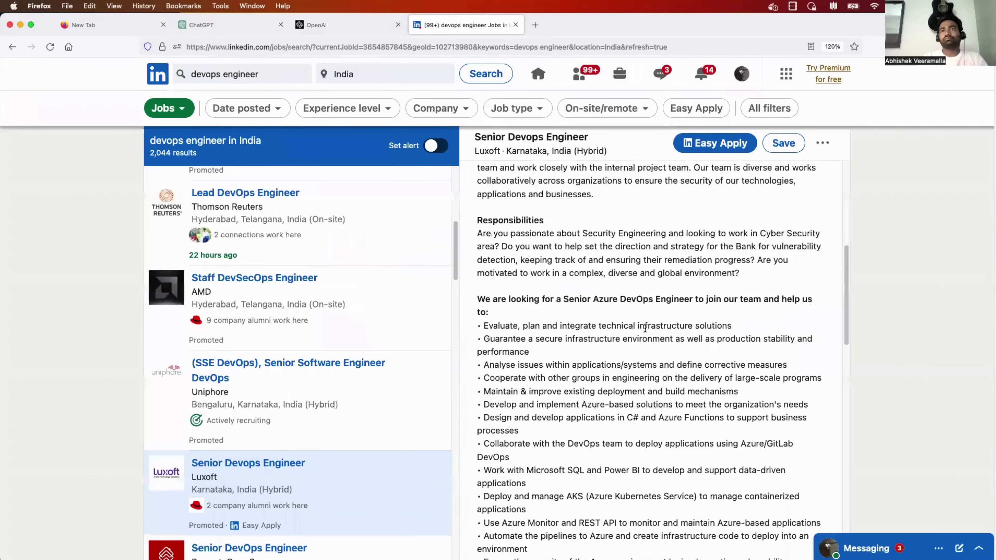
pyautogui.scroll(-3, 645, 327)
pyautogui.scroll(1, 572, 188)
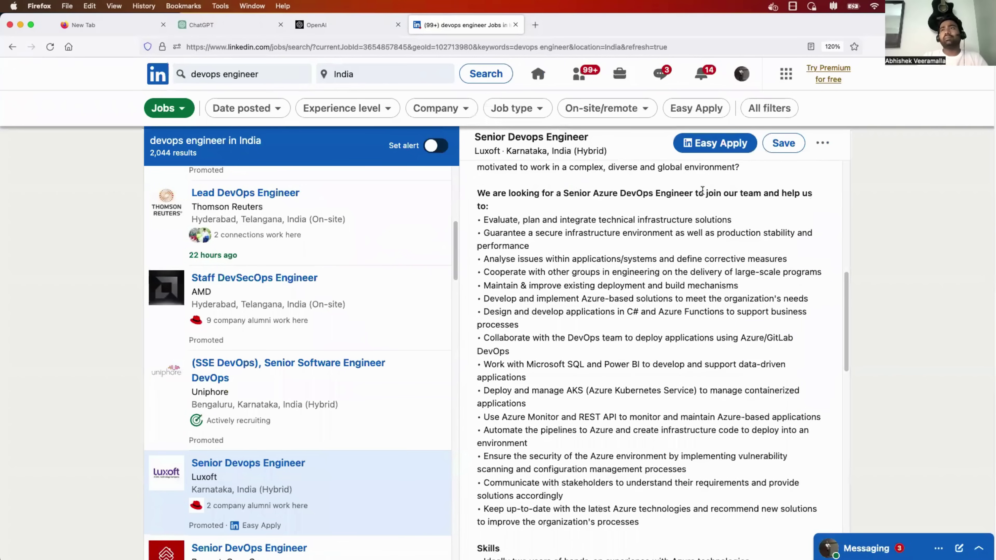
pyautogui.moveTo(574, 193); pyautogui.dragTo(704, 191)
pyautogui.scroll(-3, 655, 280)
pyautogui.scroll(3, 655, 281)
pyautogui.scroll(3, 655, 280)
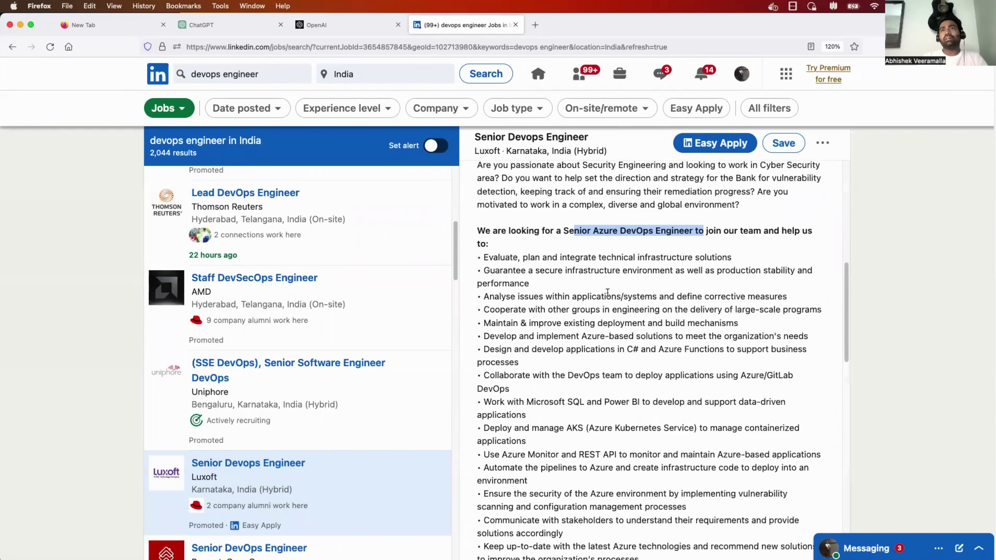
pyautogui.moveTo(485, 257); pyautogui.dragTo(580, 254)
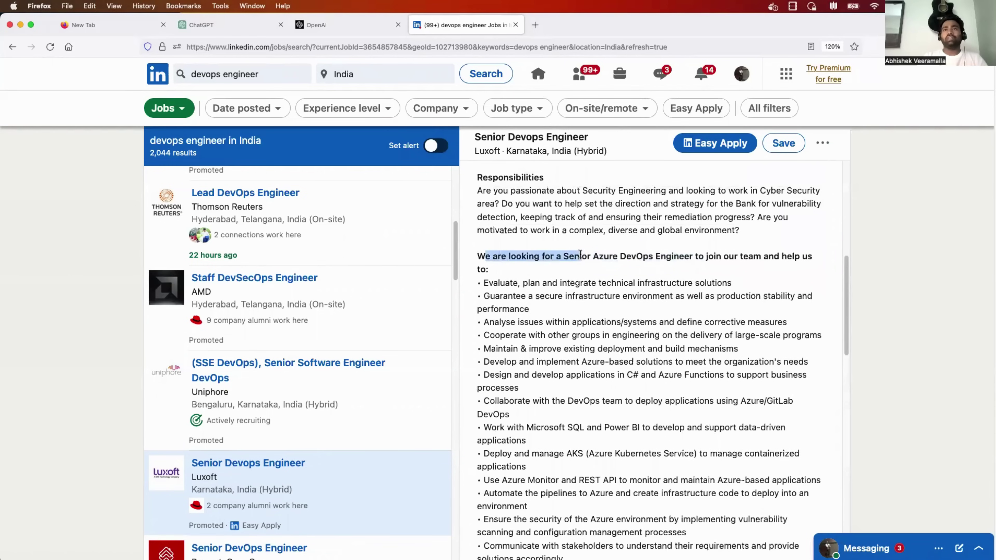
# - Copy the Luxoft responsibilities from "Evaluate, plan and integrate" to "improve the organization's processes" into the ChatGPT conversation and send them
pyautogui.moveTo(483, 282); pyautogui.dragTo(665, 471)
pyautogui.scroll(-4, 624, 361)
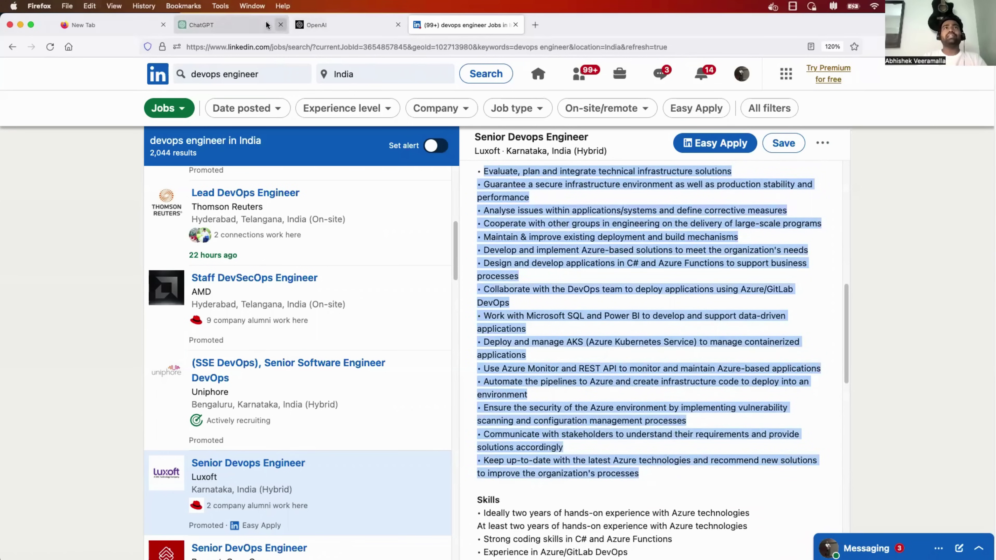
pyautogui.click(248, 22)
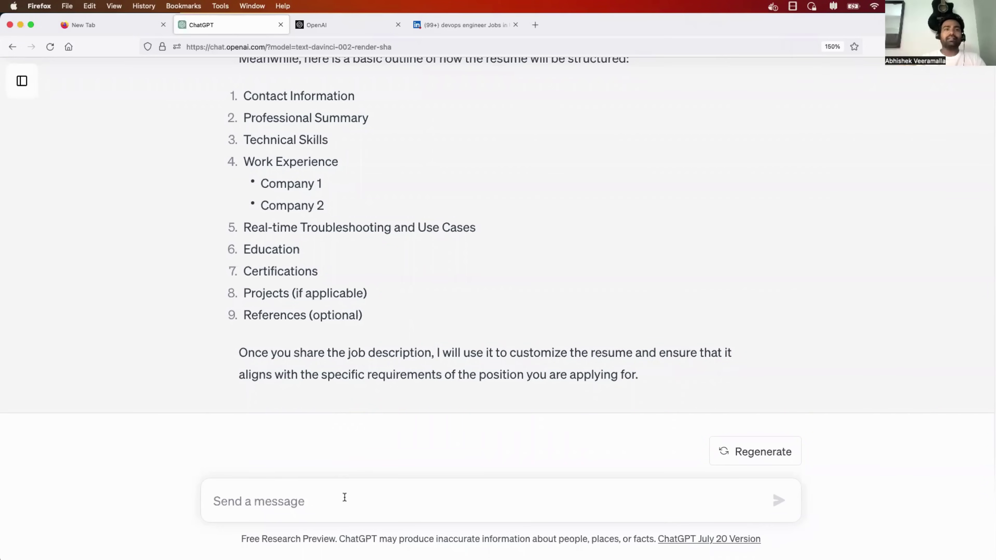
pyautogui.press('super+v')
pyautogui.scroll(10, 303, 421)
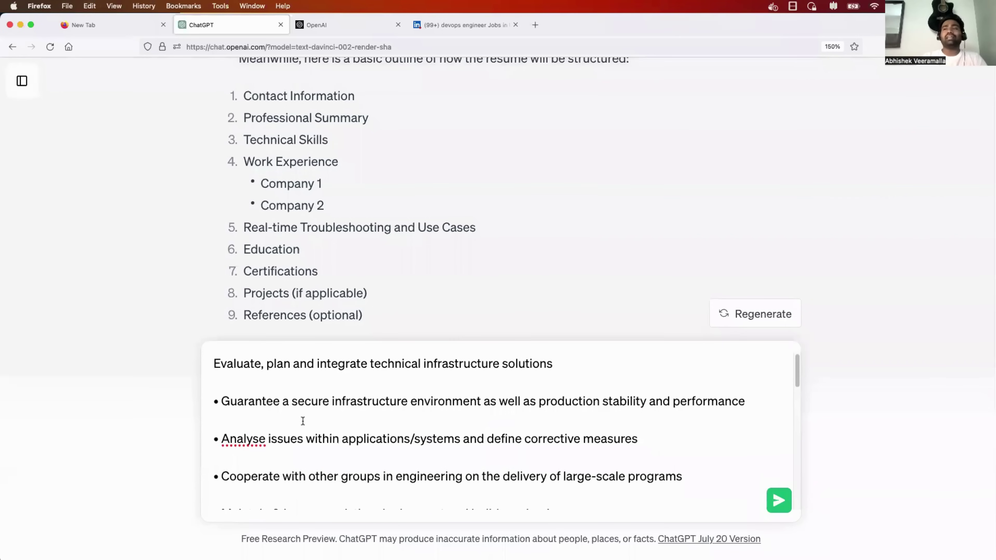
pyautogui.click(778, 502)
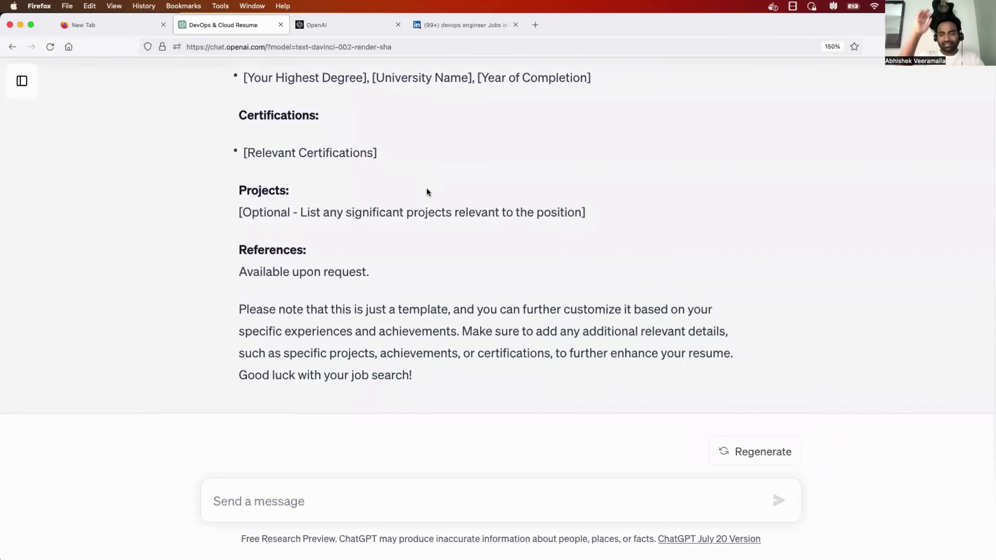
# - Review the generated resume's technical skills and the work experience entries for Company 1 and Company 2
pyautogui.scroll(10, 316, 208)
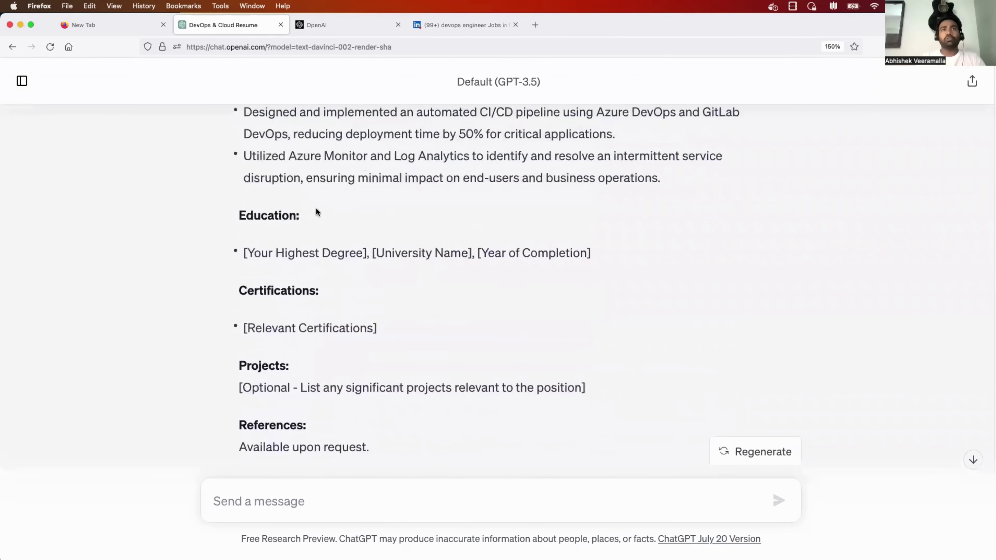
pyautogui.scroll(10, 316, 212)
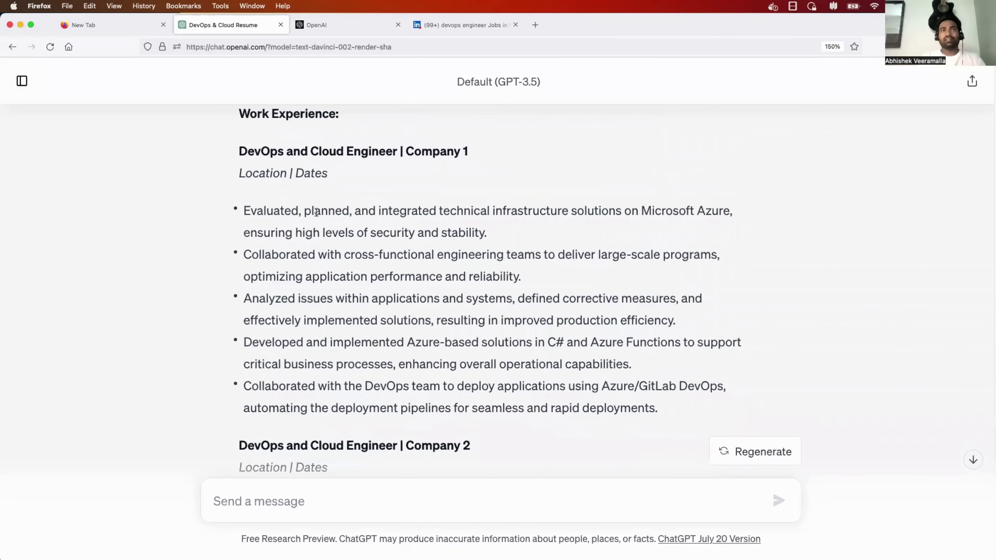
pyautogui.scroll(10, 316, 212)
pyautogui.scroll(-6, 318, 204)
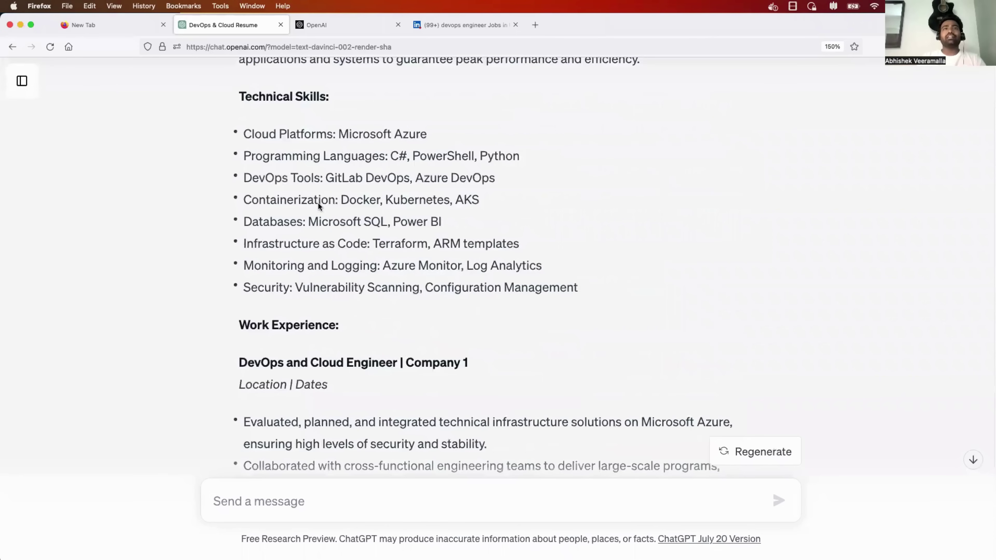
pyautogui.scroll(-1, 318, 203)
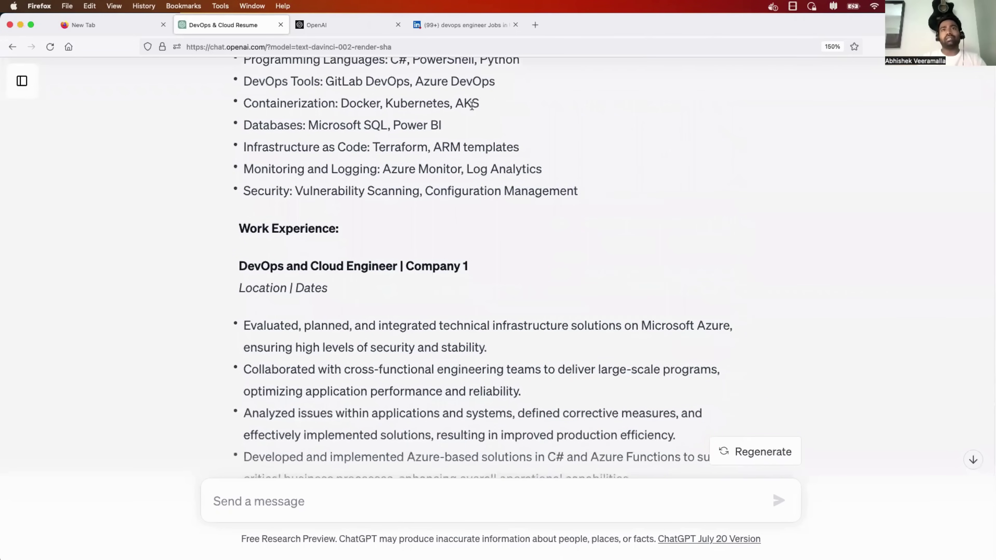
pyautogui.moveTo(269, 266); pyautogui.dragTo(464, 264)
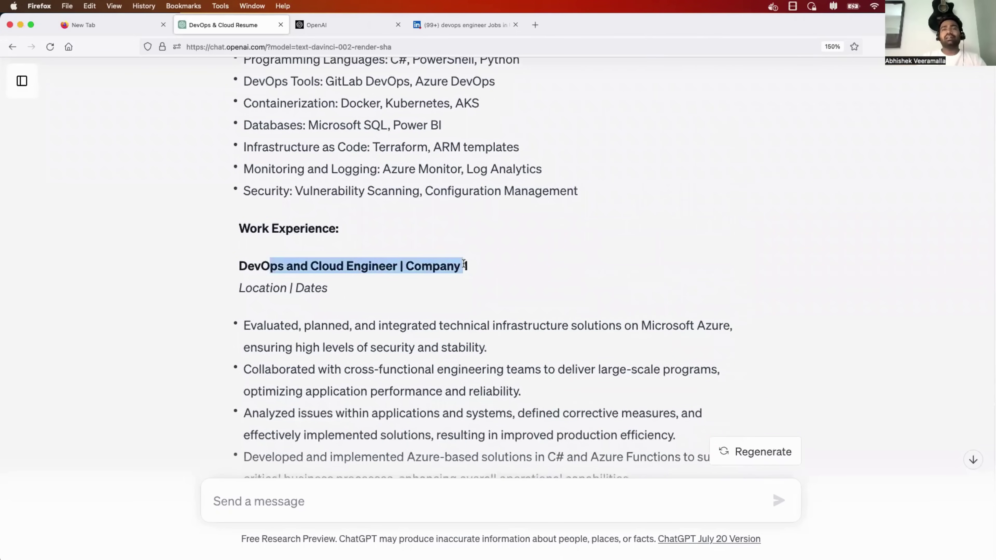
pyautogui.scroll(-10, 464, 263)
pyautogui.moveTo(261, 316); pyautogui.dragTo(439, 311)
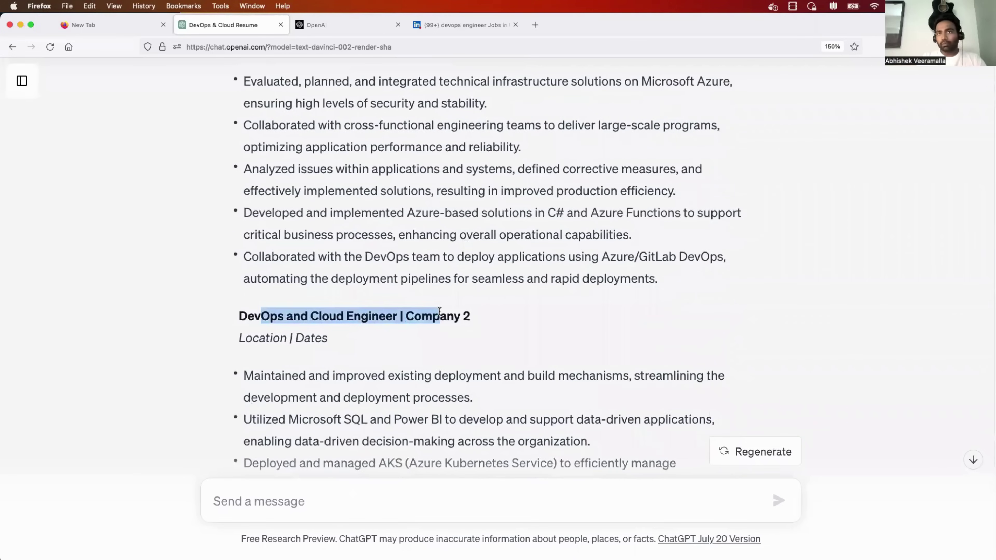
# - Examine the resume's contact placeholders and professional summary, checking the years of experience and the Azure skills mentioned
pyautogui.scroll(20, 439, 311)
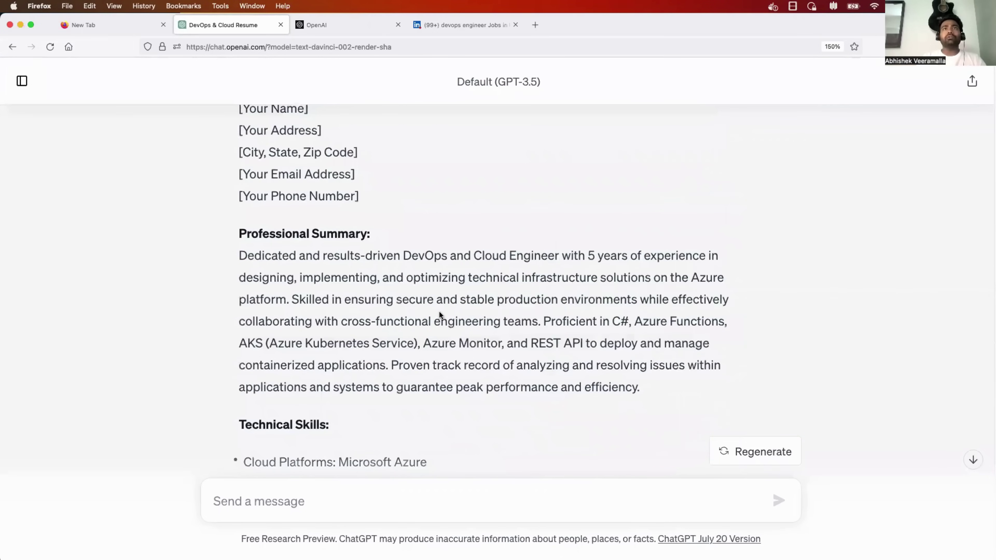
pyautogui.scroll(3, 439, 311)
pyautogui.moveTo(238, 192); pyautogui.dragTo(378, 271)
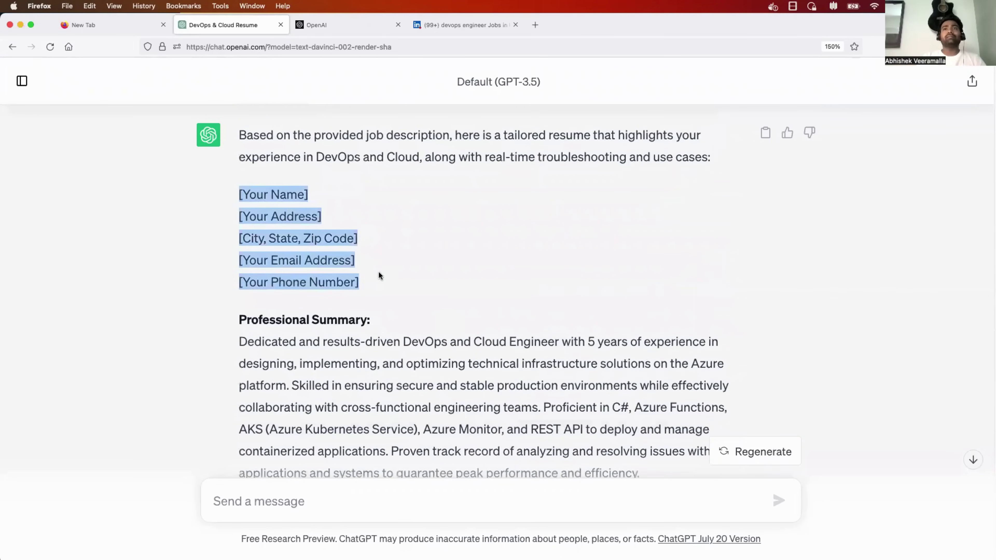
pyautogui.scroll(-5, 378, 271)
pyautogui.moveTo(254, 211); pyautogui.dragTo(567, 353)
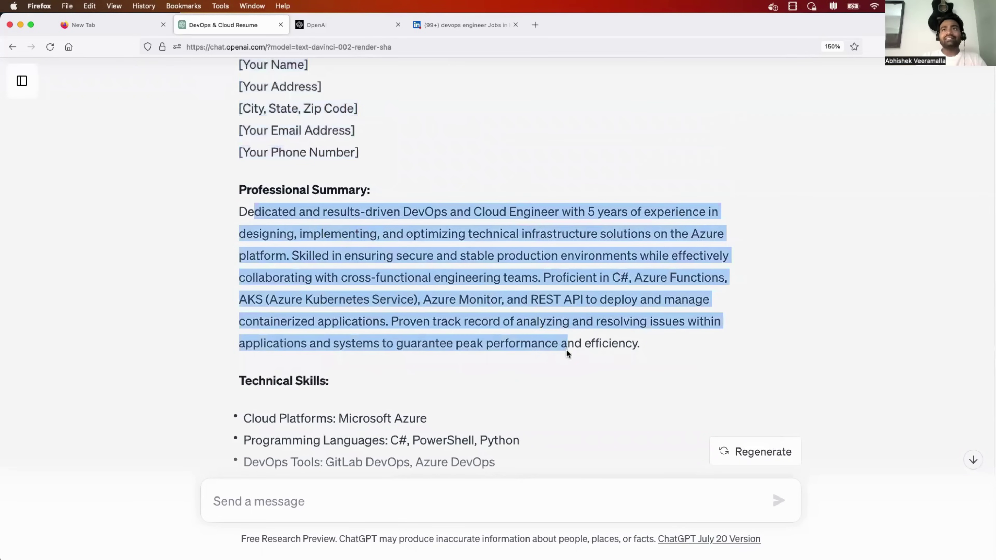
pyautogui.click(637, 347)
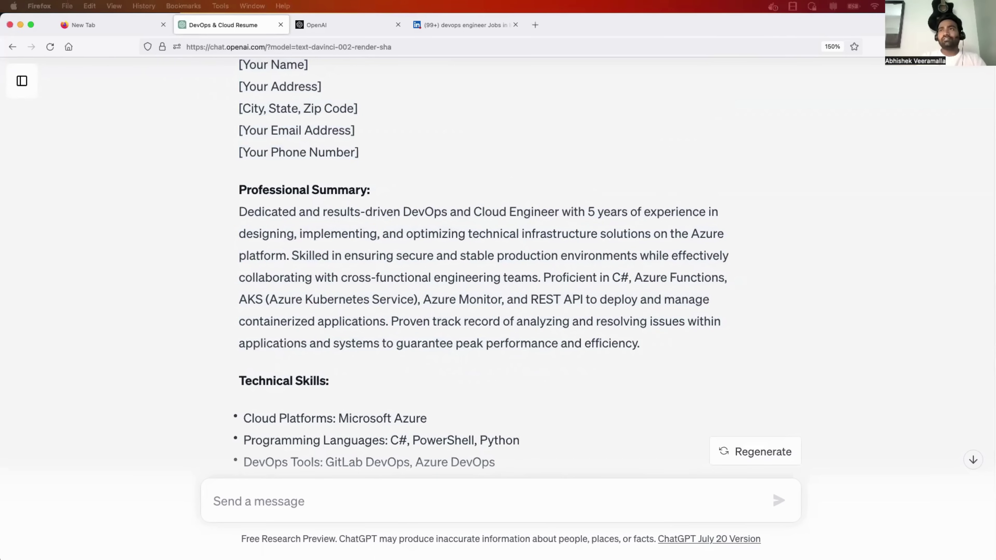
pyautogui.moveTo(609, 210); pyautogui.dragTo(709, 211)
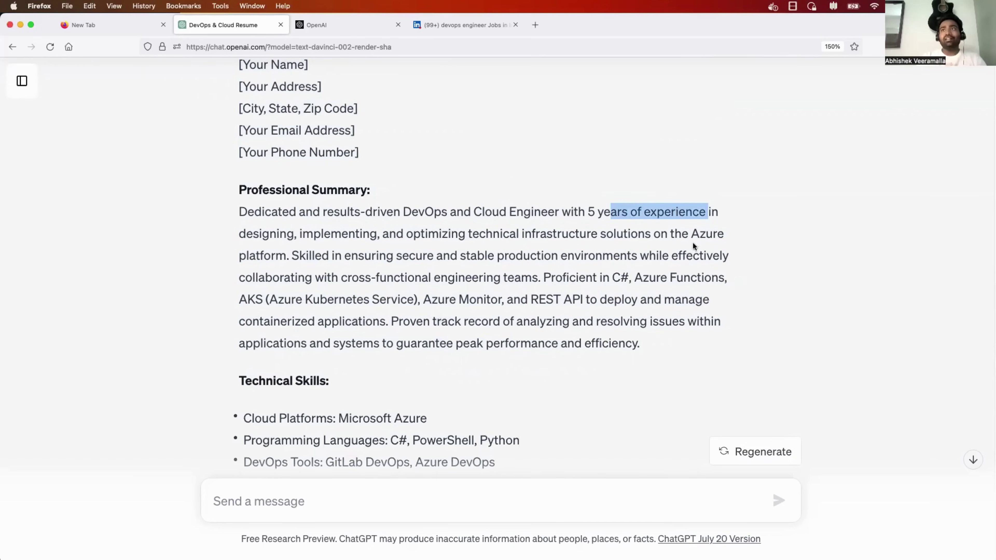
pyautogui.moveTo(691, 232); pyautogui.dragTo(725, 314)
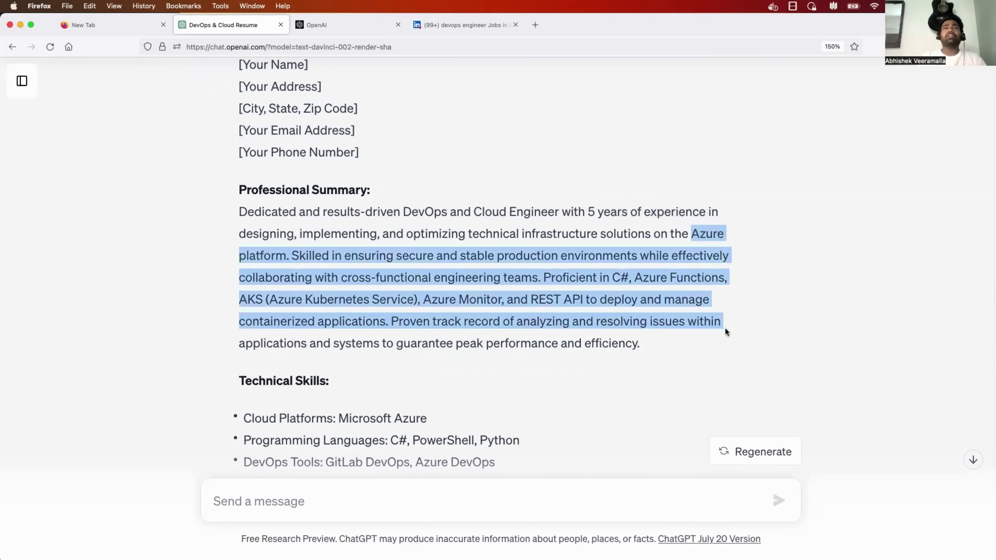
pyautogui.click(361, 268)
pyautogui.moveTo(267, 299); pyautogui.dragTo(410, 300)
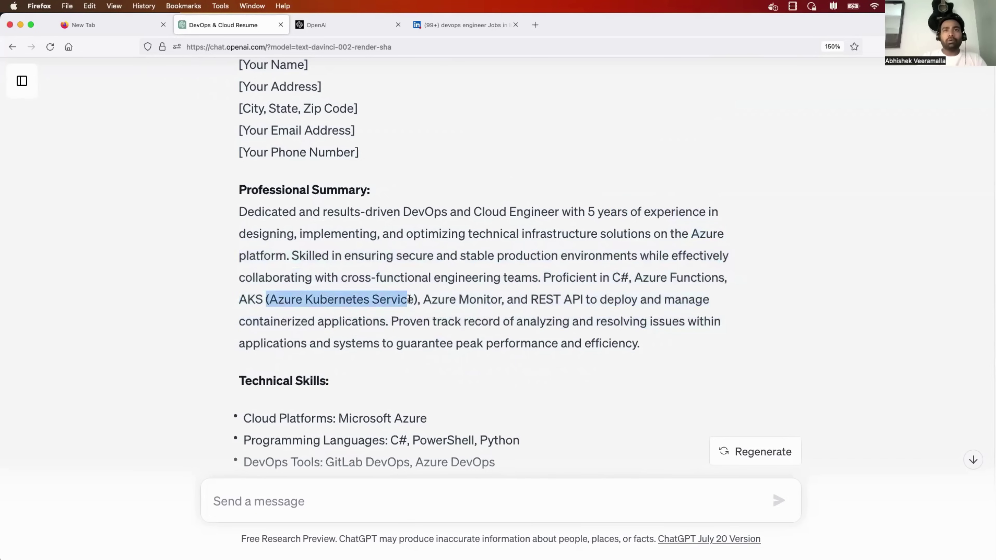
# - Check the resume's technical skills list, from cloud platforms to security, against the Luxoft job responsibilities
pyautogui.click(431, 27)
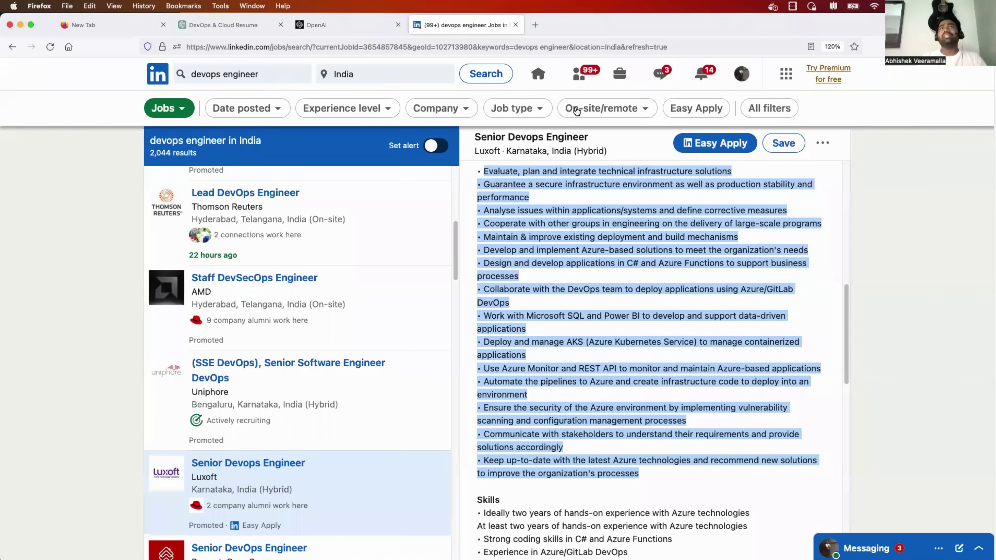
pyautogui.click(227, 24)
pyautogui.scroll(-5, 313, 357)
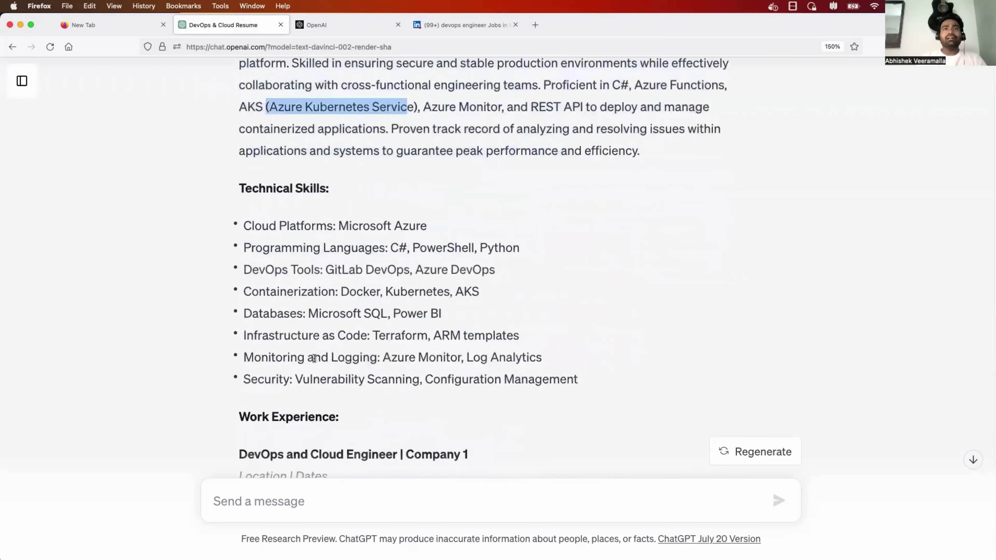
pyautogui.scroll(-2, 314, 357)
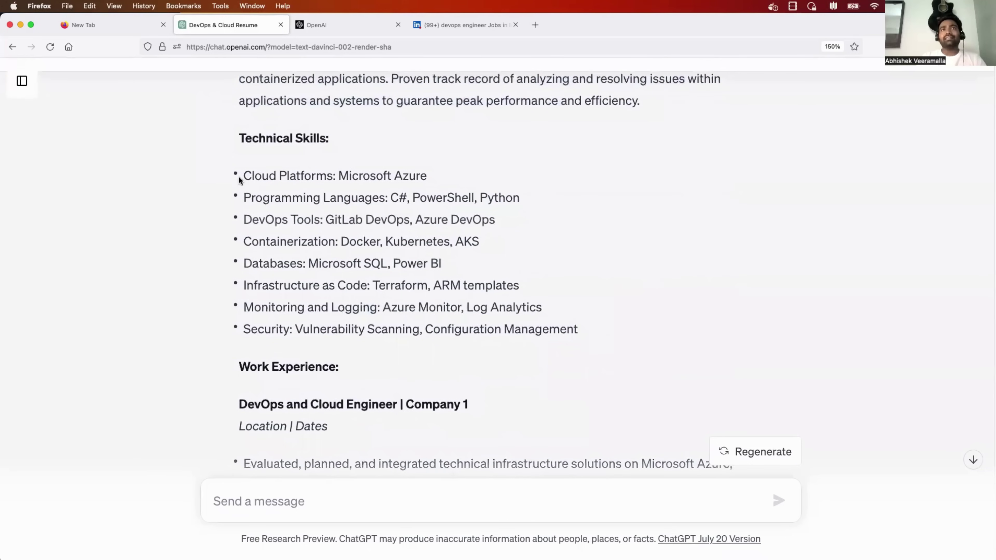
pyautogui.moveTo(579, 331); pyautogui.dragTo(240, 200)
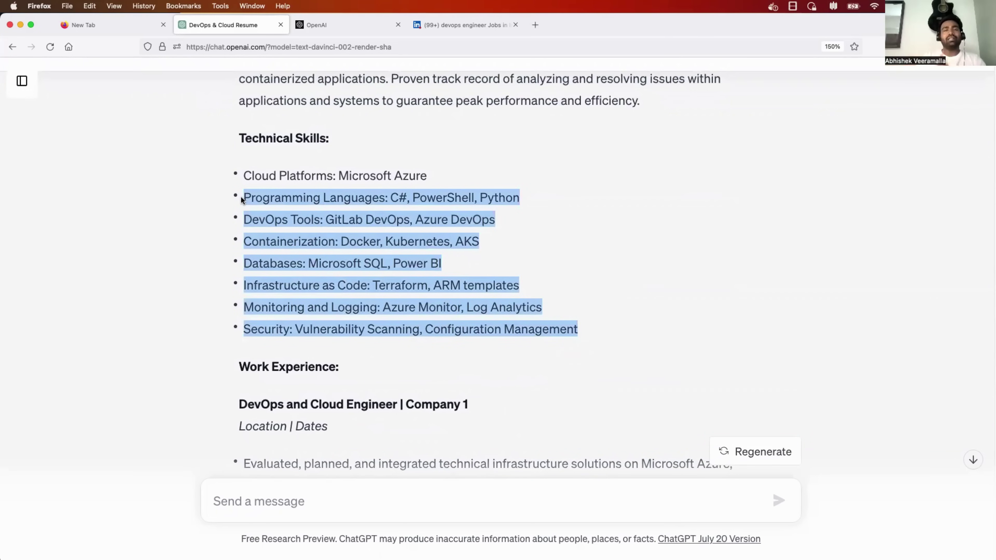
pyautogui.click(305, 232)
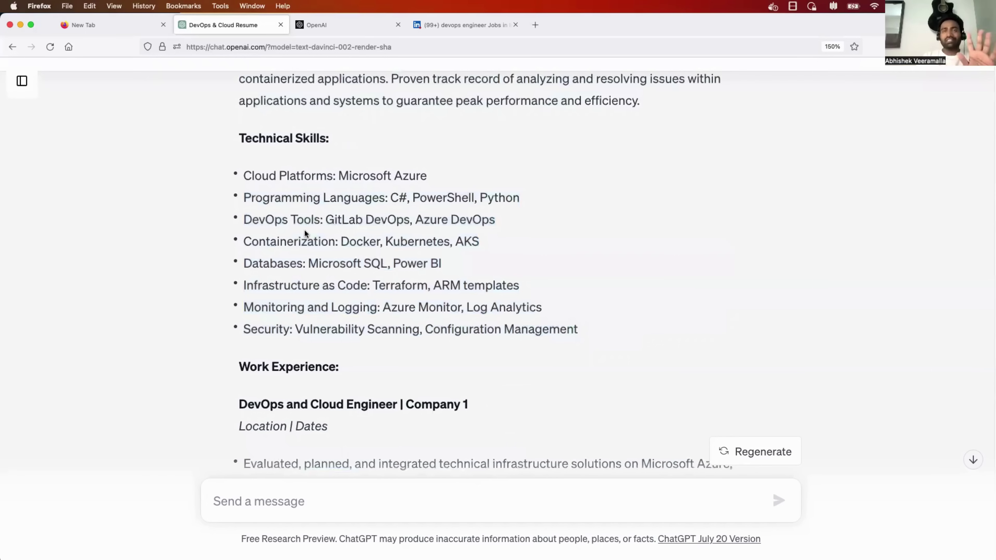
pyautogui.moveTo(580, 325); pyautogui.dragTo(251, 174)
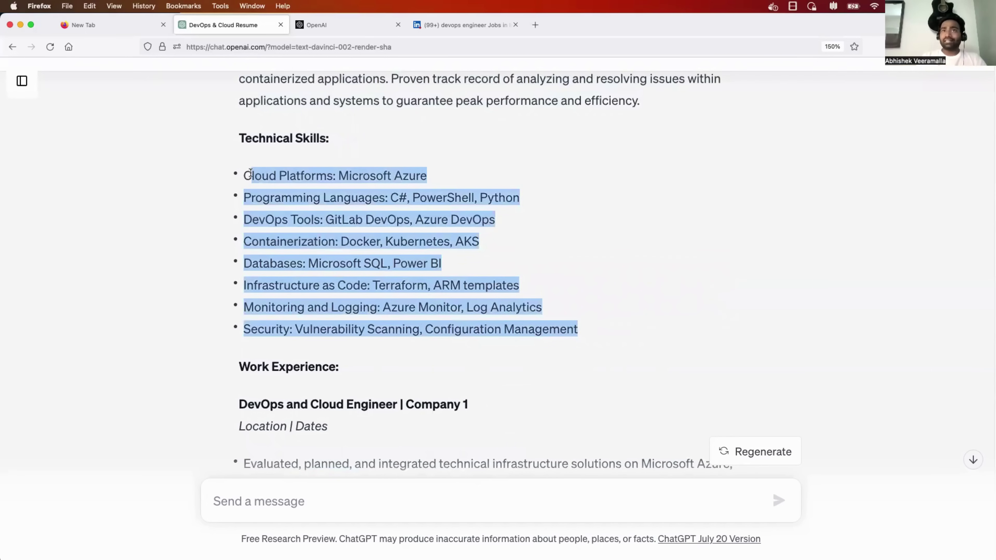
# - Read the resume's DevOps and Cloud Engineer entry for Company 1 under Work Experience
pyautogui.scroll(-5, 486, 173)
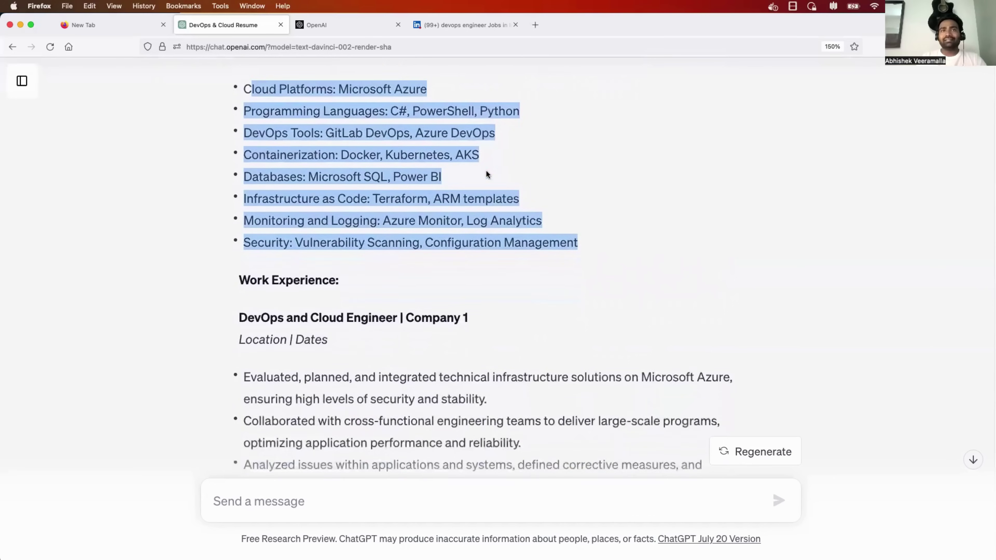
pyautogui.scroll(-3, 486, 172)
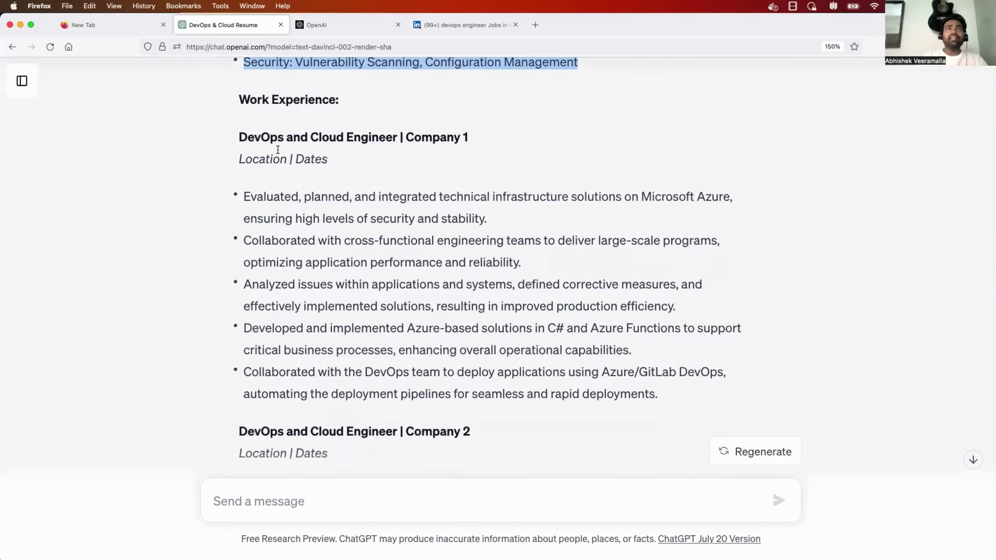
pyautogui.scroll(-2, 388, 276)
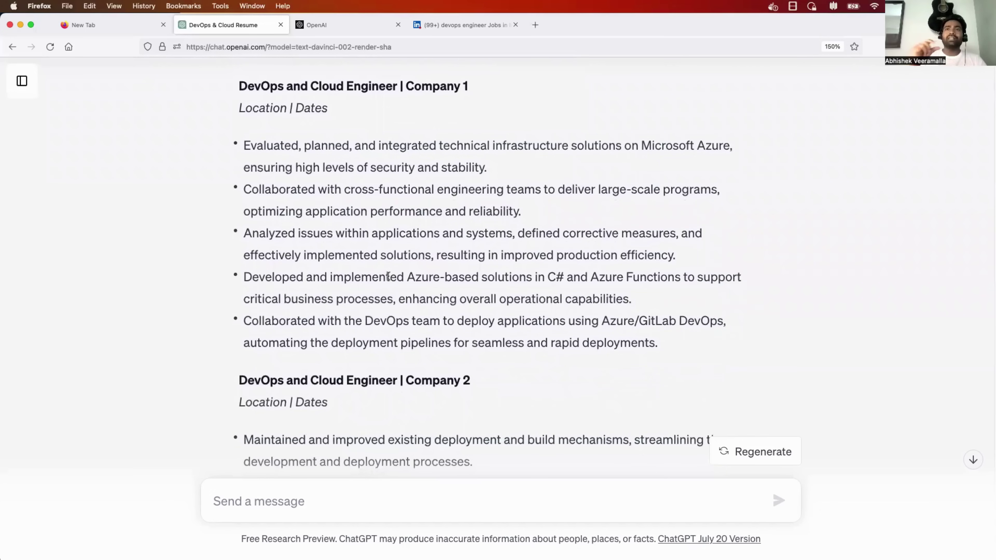
pyautogui.moveTo(259, 81); pyautogui.dragTo(460, 86)
pyautogui.scroll(-1, 511, 229)
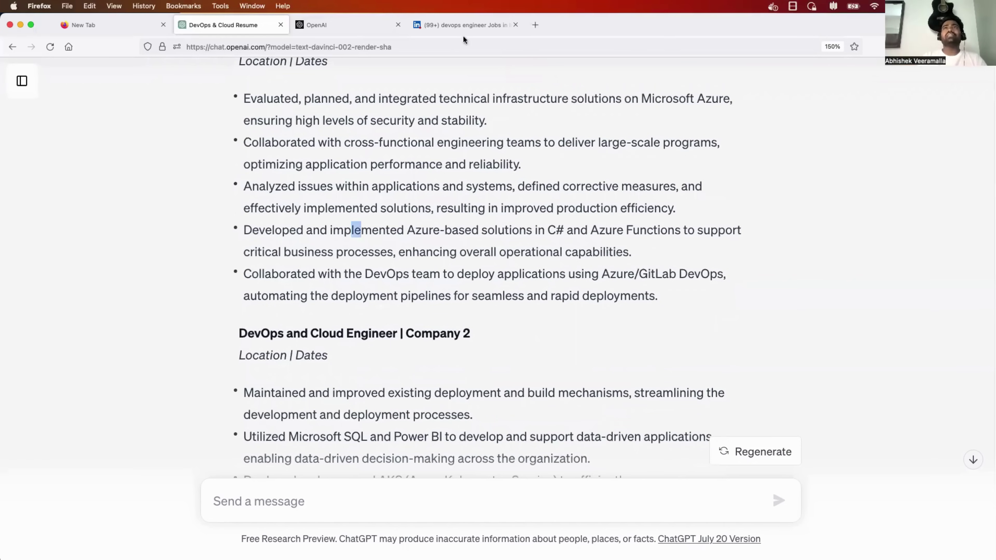
# - Copy "Azure Monitor" from the Luxoft responsibilities on LinkedIn and search the ChatGPT resume page for it
pyautogui.click(461, 18)
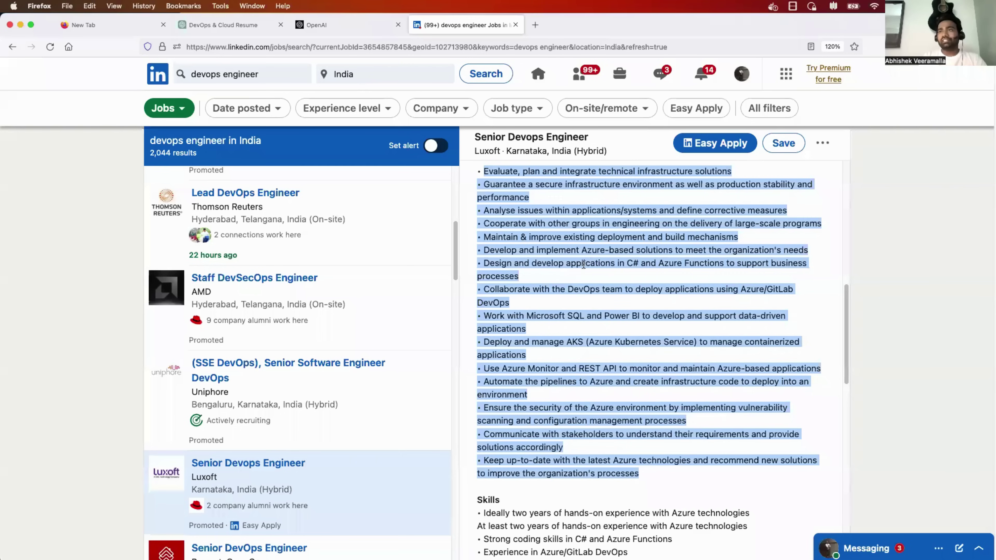
pyautogui.click(589, 381)
pyautogui.moveTo(504, 366); pyautogui.dragTo(558, 368)
pyautogui.press('super+c')
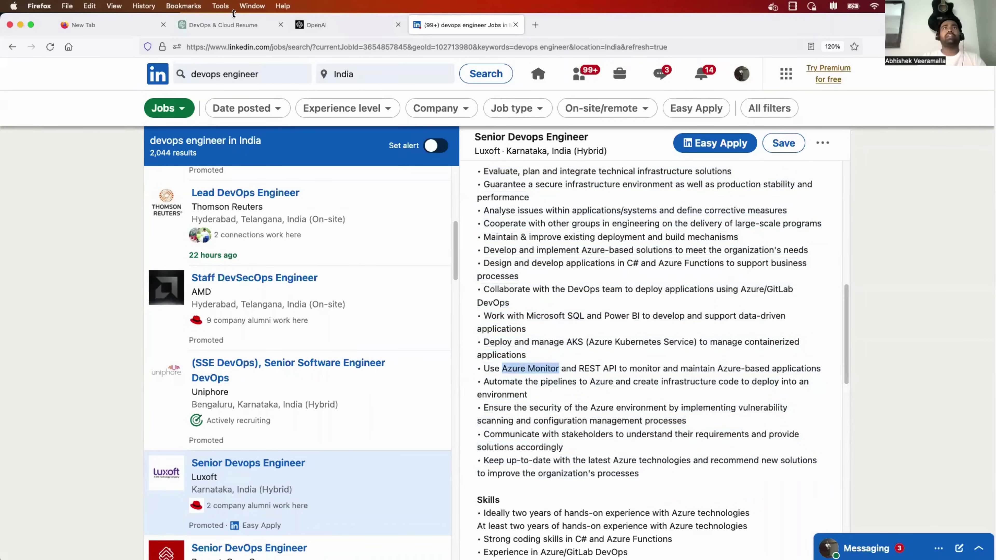
pyautogui.click(233, 23)
pyautogui.press('super+f')
pyautogui.press('super+v')
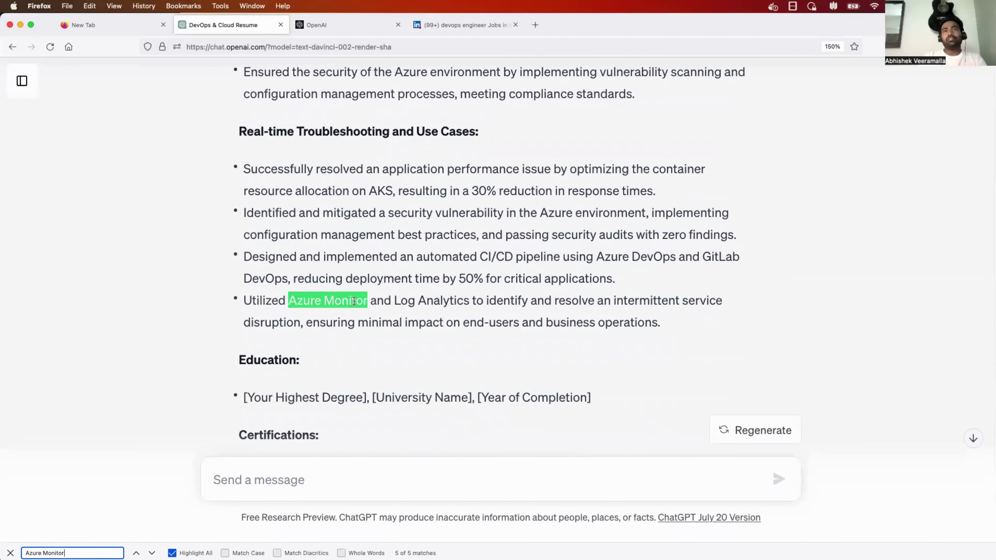
# - Examine the mentions of Log Analytics, Azure DevOps and AKS in the resume's troubleshooting use cases
pyautogui.moveTo(406, 301); pyautogui.dragTo(464, 301)
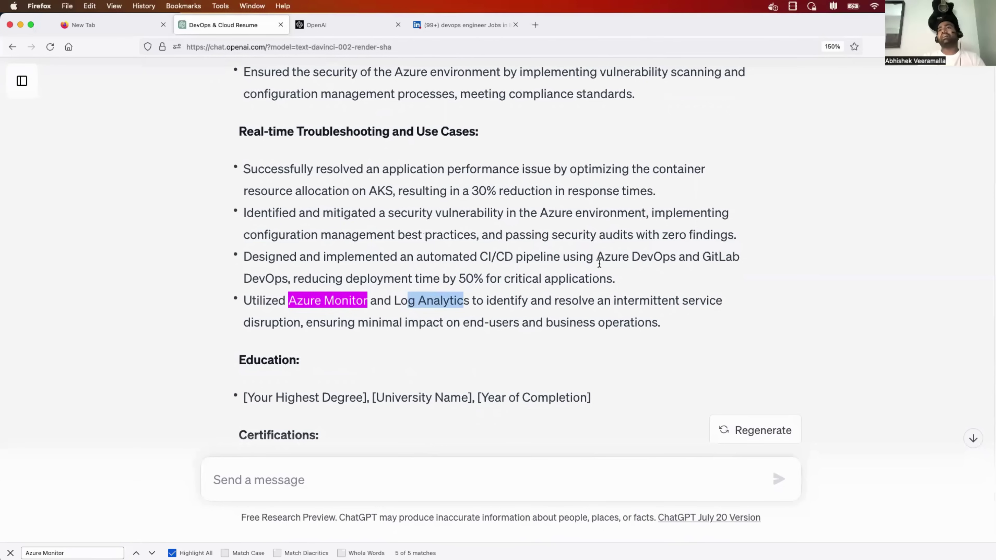
pyautogui.moveTo(605, 260); pyautogui.dragTo(671, 257)
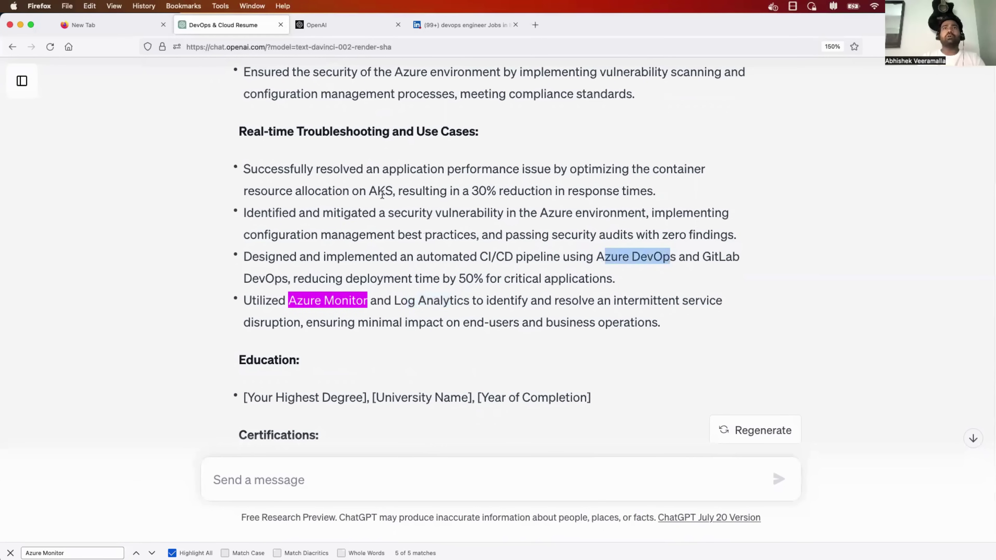
pyautogui.moveTo(378, 193); pyautogui.dragTo(411, 192)
# - Reread the responsibilities and required skills in the Luxoft posting on LinkedIn and return to the ChatGPT resume
pyautogui.click(448, 25)
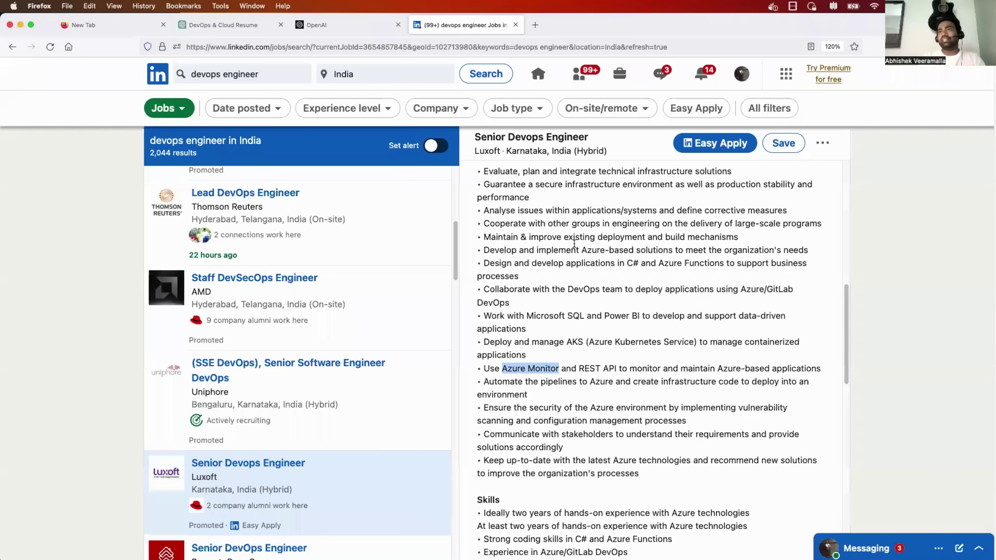
pyautogui.scroll(-2, 586, 295)
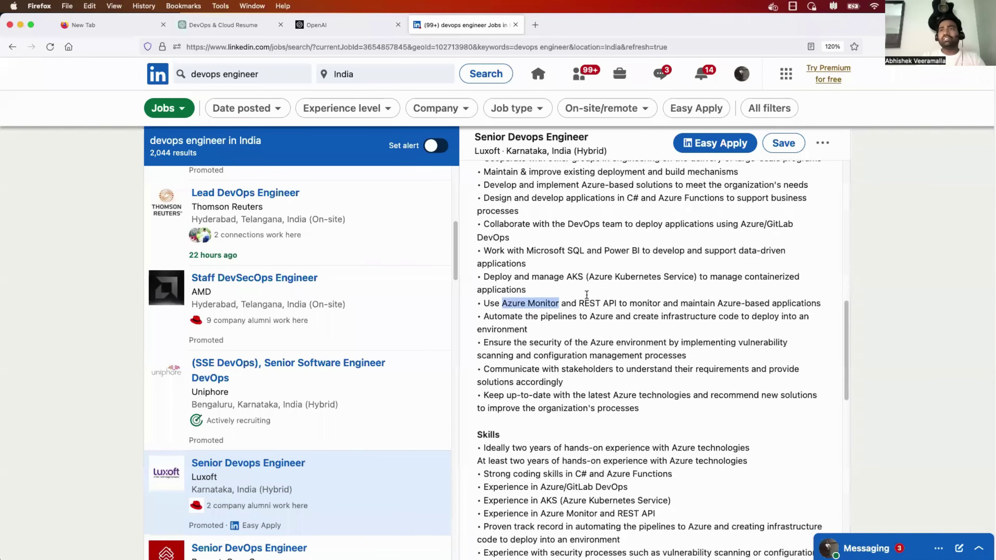
pyautogui.scroll(-2, 587, 294)
pyautogui.doubleClick(570, 184)
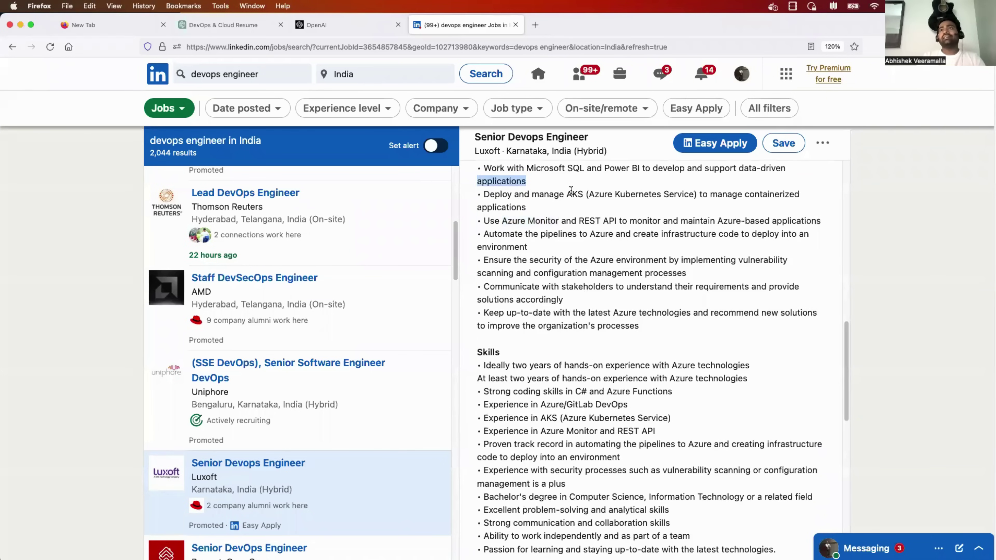
pyautogui.scroll(6, 571, 191)
pyautogui.moveTo(605, 199); pyautogui.dragTo(660, 201)
pyautogui.press('super+2')
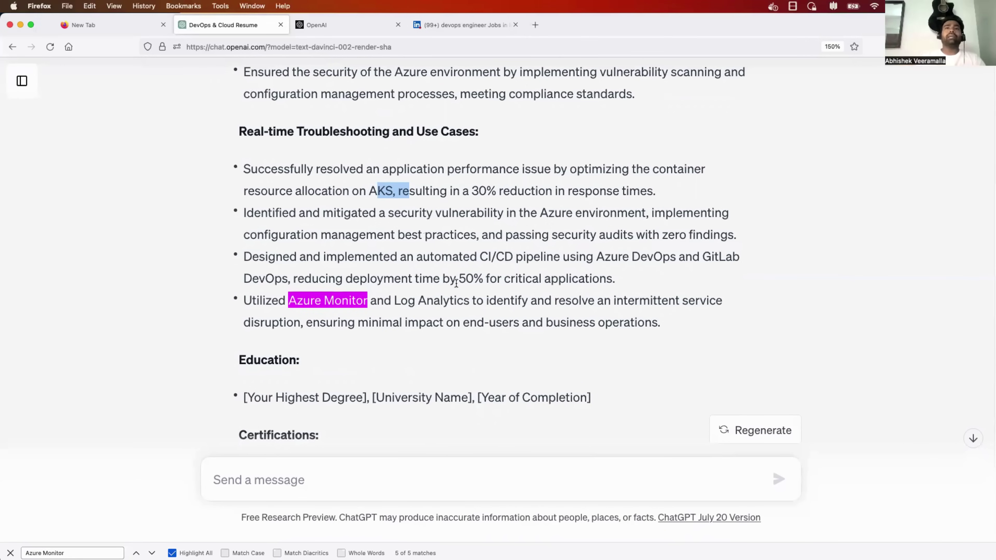
# - Look back through the resume from the Company 2 entry up to the contact placeholders, checking the highlighted Azure Monitor mentions
pyautogui.scroll(7, 425, 196)
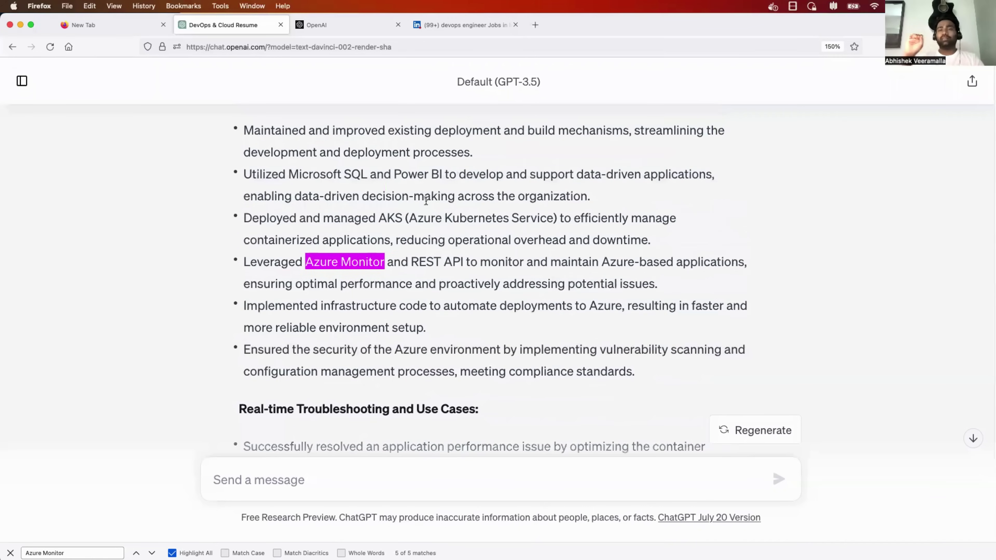
pyautogui.scroll(6, 426, 201)
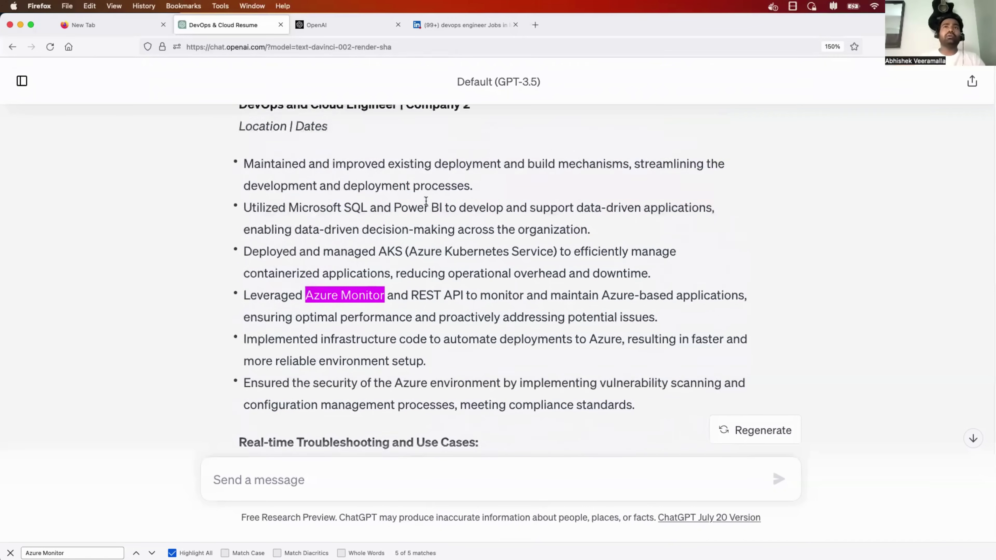
pyautogui.scroll(5, 425, 200)
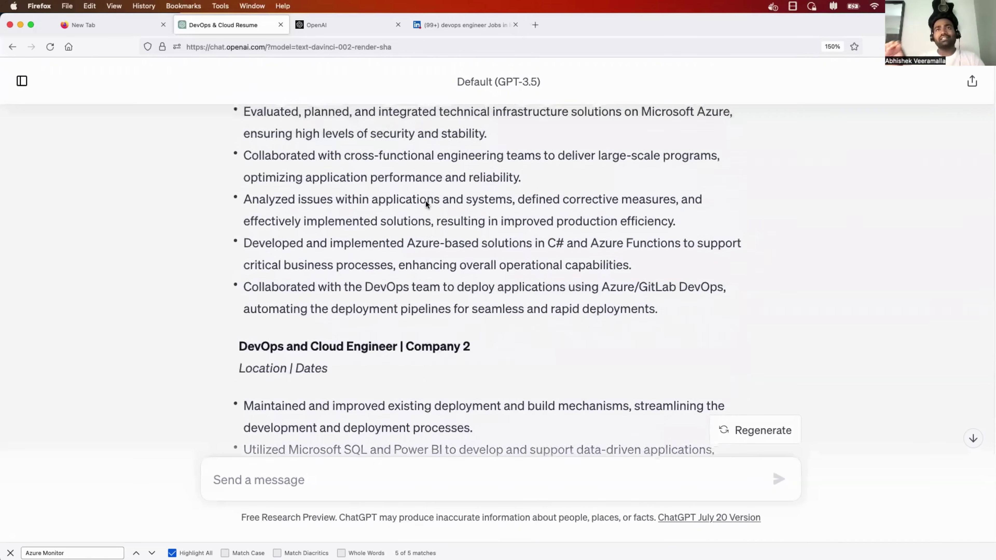
pyautogui.scroll(6, 424, 200)
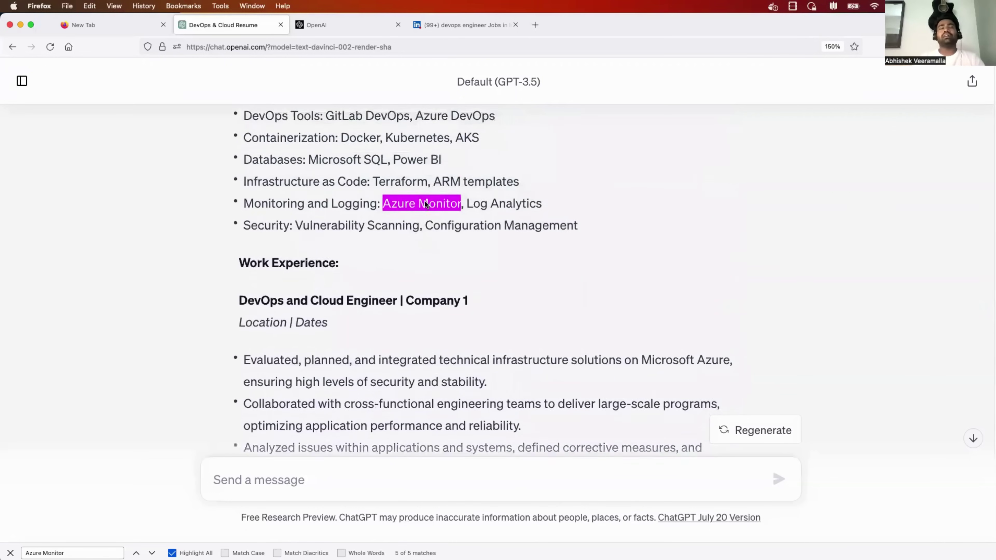
pyautogui.scroll(5, 346, 201)
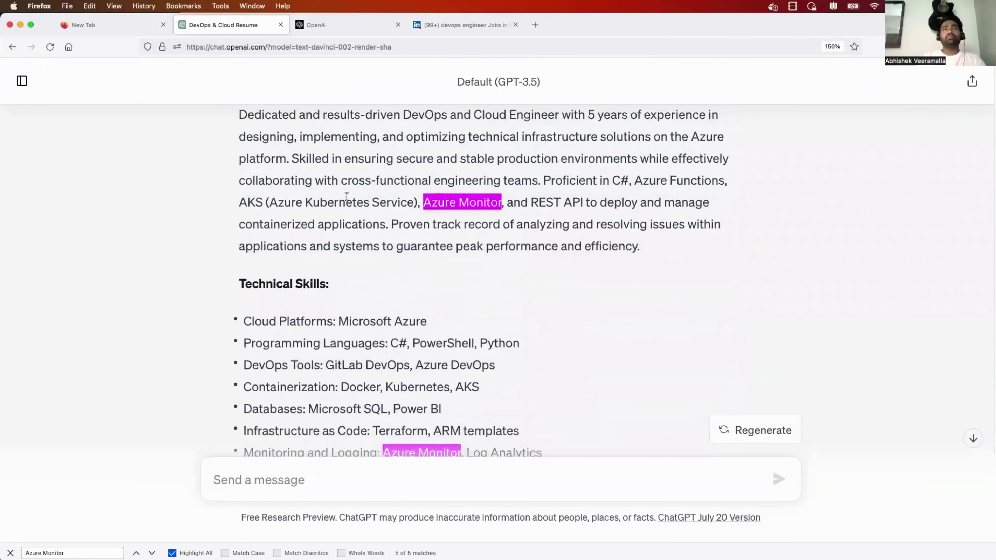
pyautogui.moveTo(362, 193); pyautogui.dragTo(219, 127)
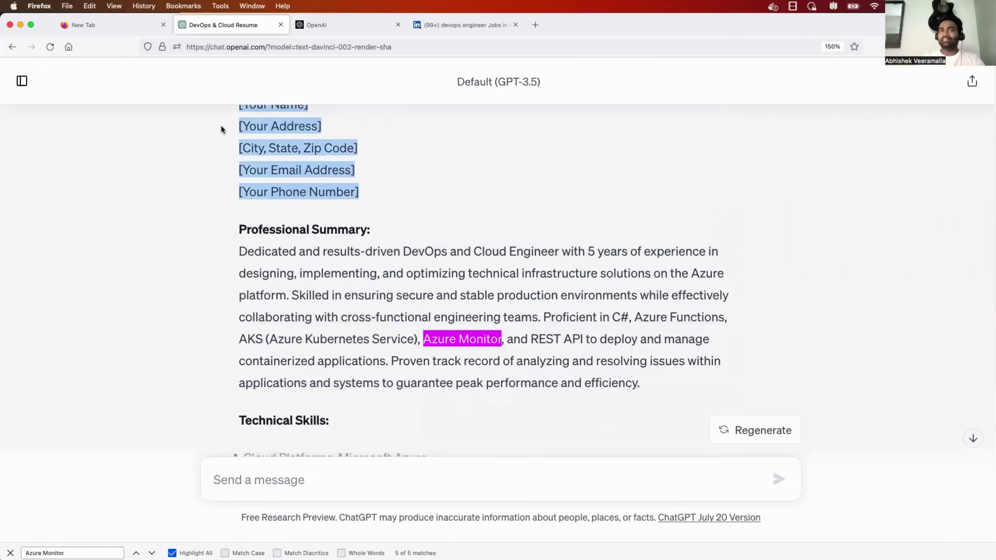
# - Go over the resume's structure from the technical skills through the Company 1 and Company 2 work experience
pyautogui.scroll(-5, 220, 125)
pyautogui.moveTo(244, 249); pyautogui.dragTo(367, 293)
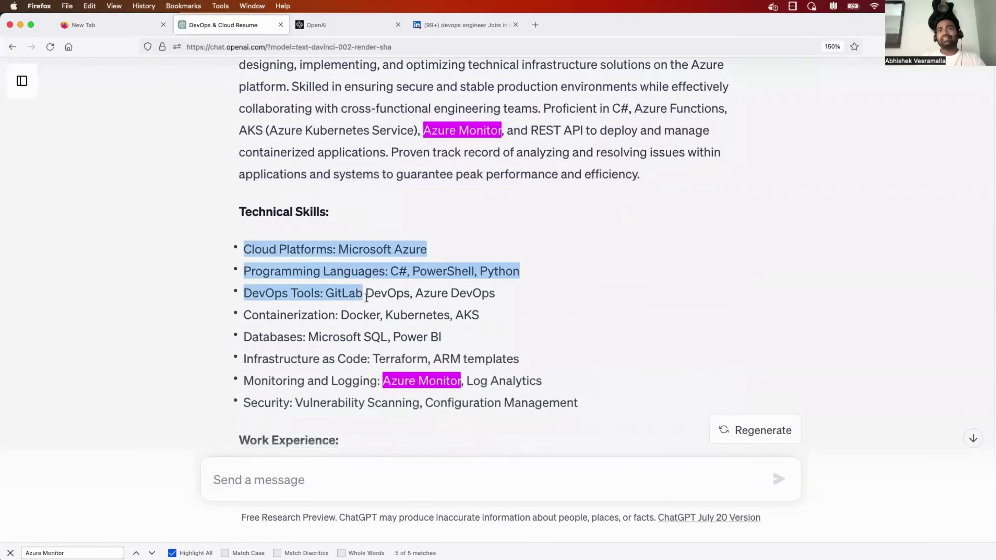
pyautogui.scroll(-7, 366, 294)
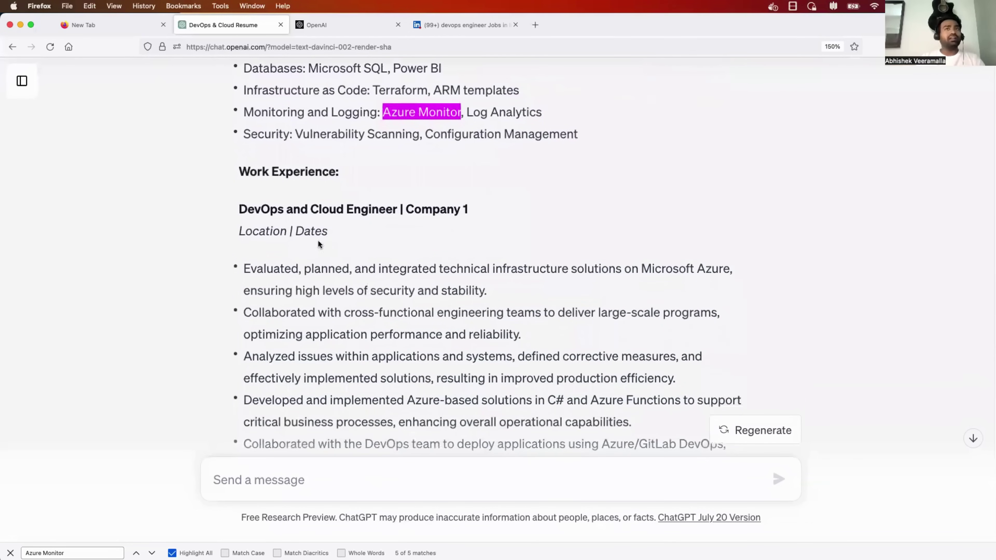
pyautogui.scroll(-1, 318, 242)
pyautogui.moveTo(263, 181); pyautogui.dragTo(490, 183)
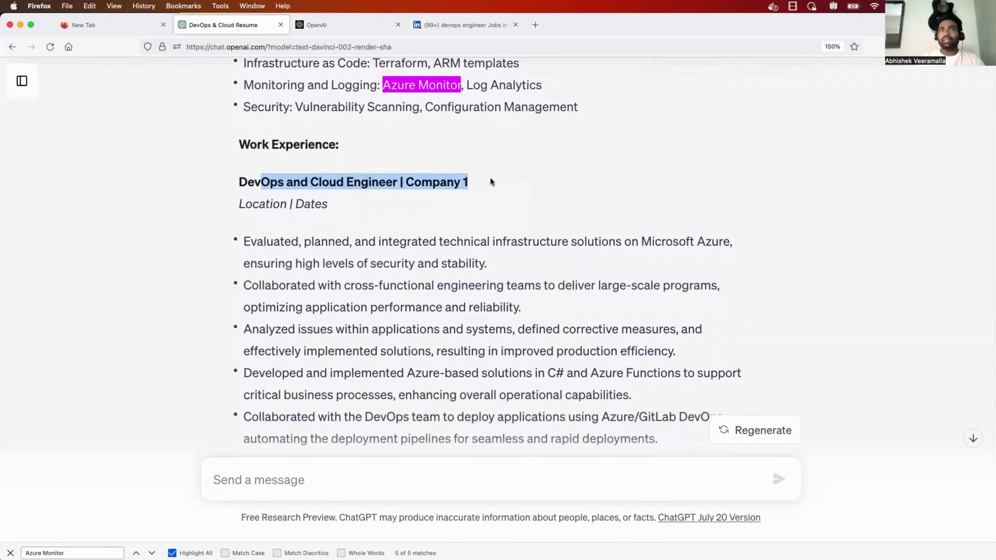
pyautogui.scroll(-6, 330, 196)
pyautogui.scroll(-13, 331, 196)
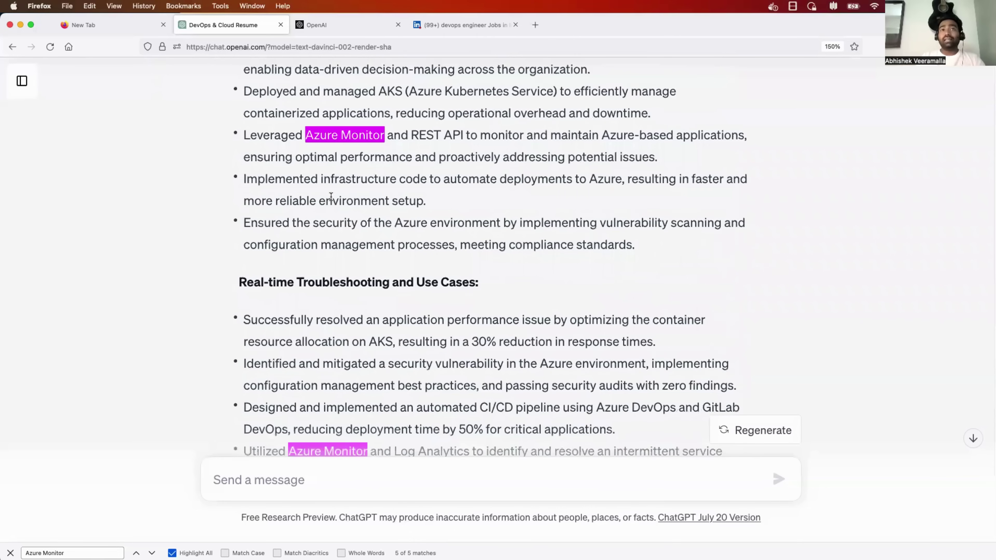
# - Examine the resume's Real-time Troubleshooting and Use Cases section, including its AKS, security, CI/CD and Azure Monitor points
pyautogui.scroll(-1, 303, 328)
pyautogui.moveTo(260, 262); pyautogui.dragTo(479, 262)
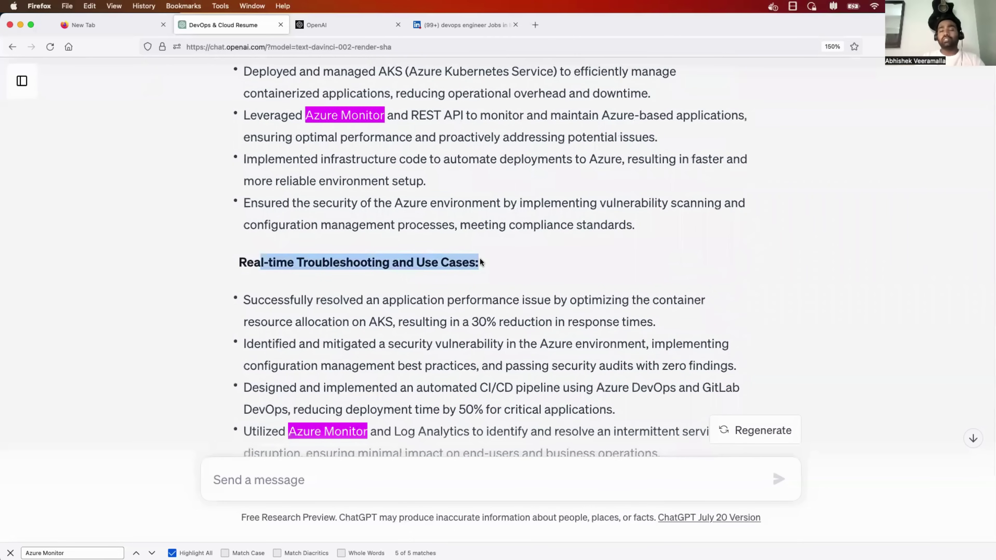
pyautogui.scroll(-3, 480, 262)
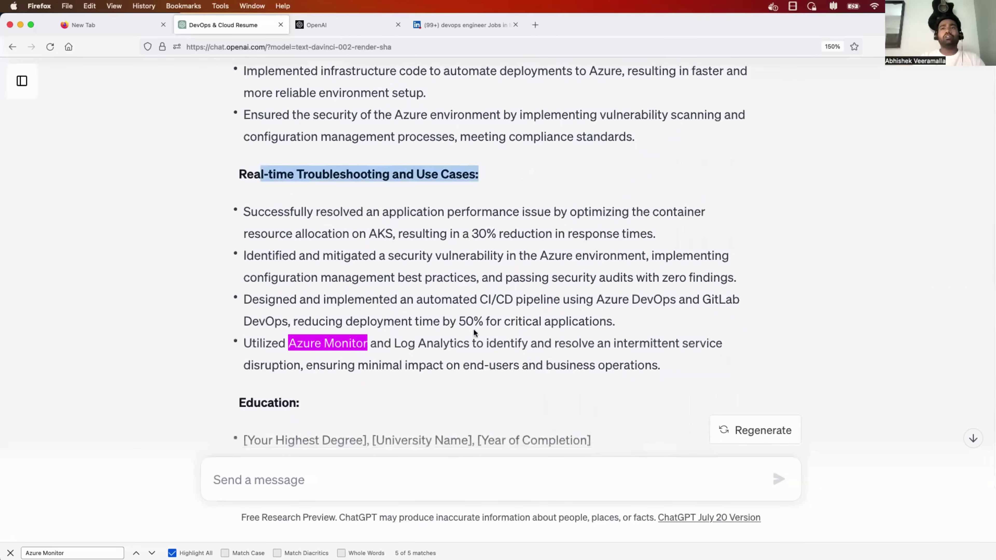
pyautogui.moveTo(662, 365); pyautogui.dragTo(249, 181)
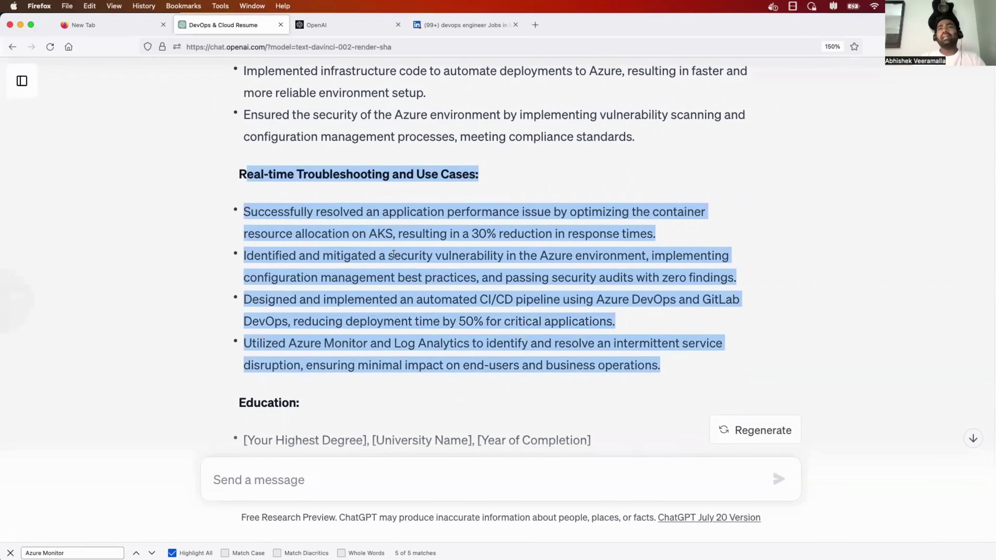
pyautogui.click(269, 176)
pyautogui.moveTo(240, 174); pyautogui.dragTo(538, 176)
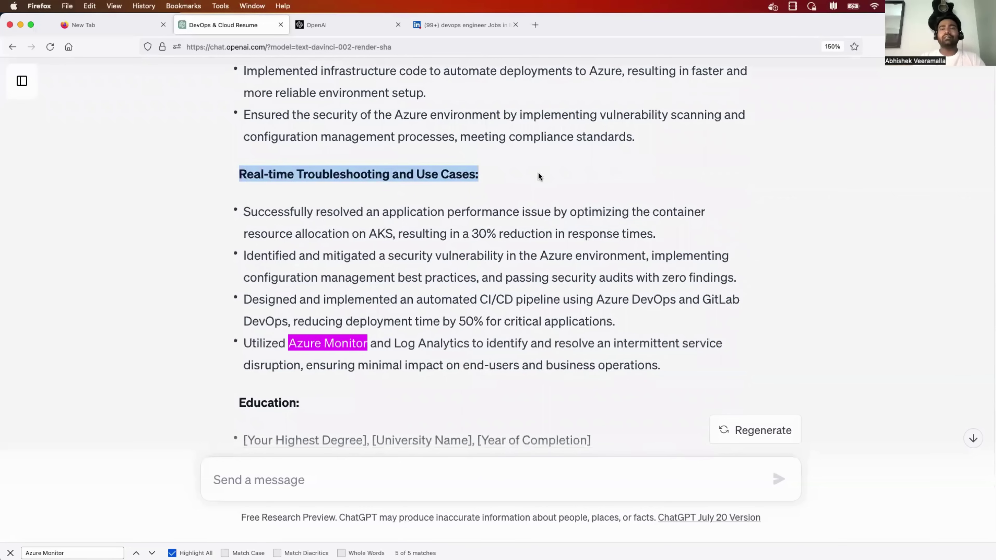
pyautogui.moveTo(635, 300); pyautogui.dragTo(367, 235)
# - Recheck the Company 1 and Company 2 bullet points, focusing on the Microsoft SQL, Power BI and AKS work
pyautogui.scroll(7, 259, 196)
pyautogui.scroll(4, 271, 215)
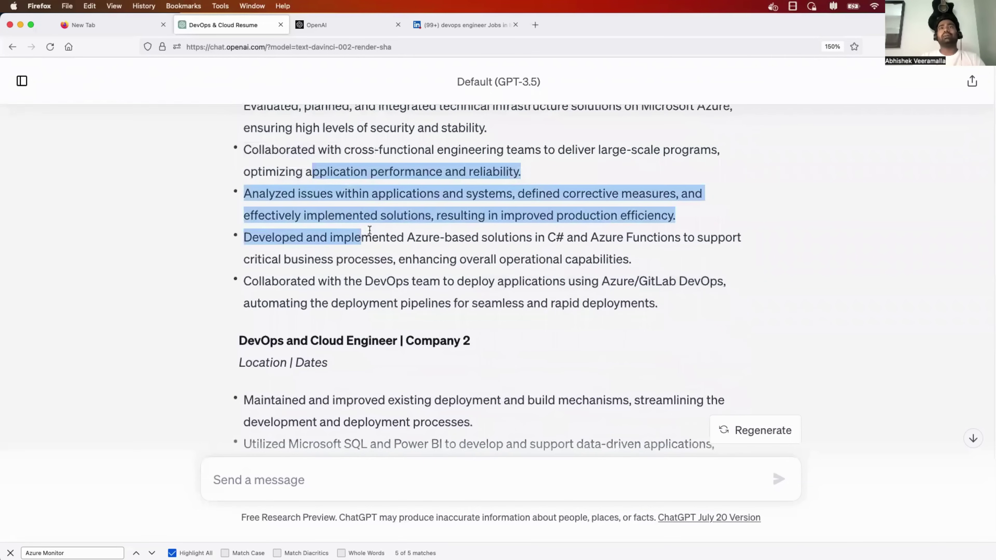
pyautogui.scroll(-4, 353, 267)
pyautogui.moveTo(343, 291); pyautogui.dragTo(409, 350)
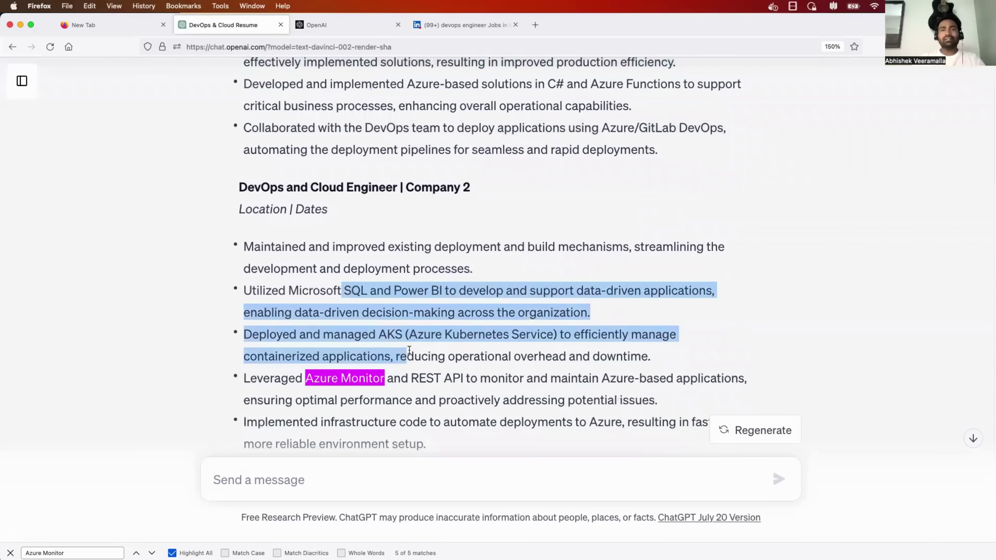
# - Skim the end of the resume, return to the LinkedIn job search and browse the devops engineer listings in India
pyautogui.scroll(-15, 409, 350)
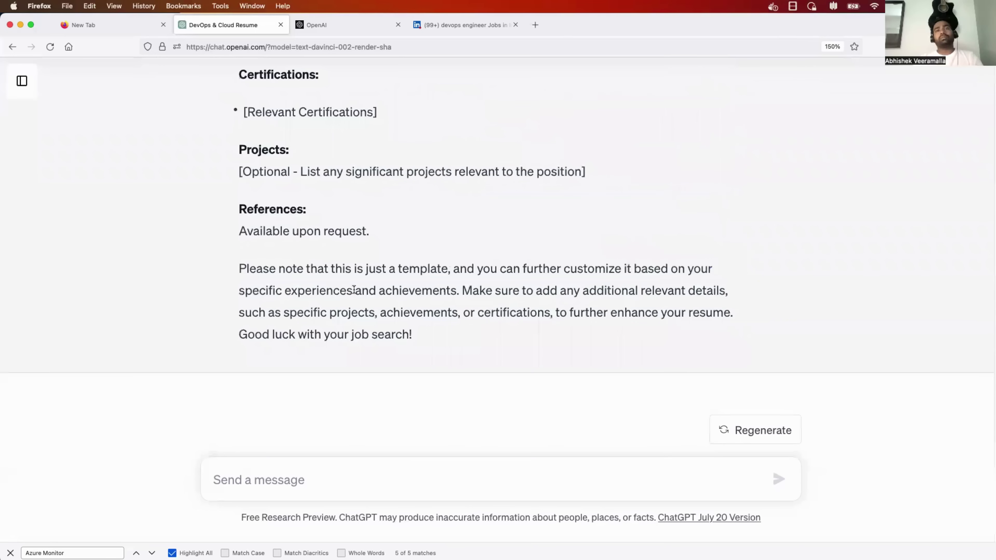
pyautogui.click(465, 25)
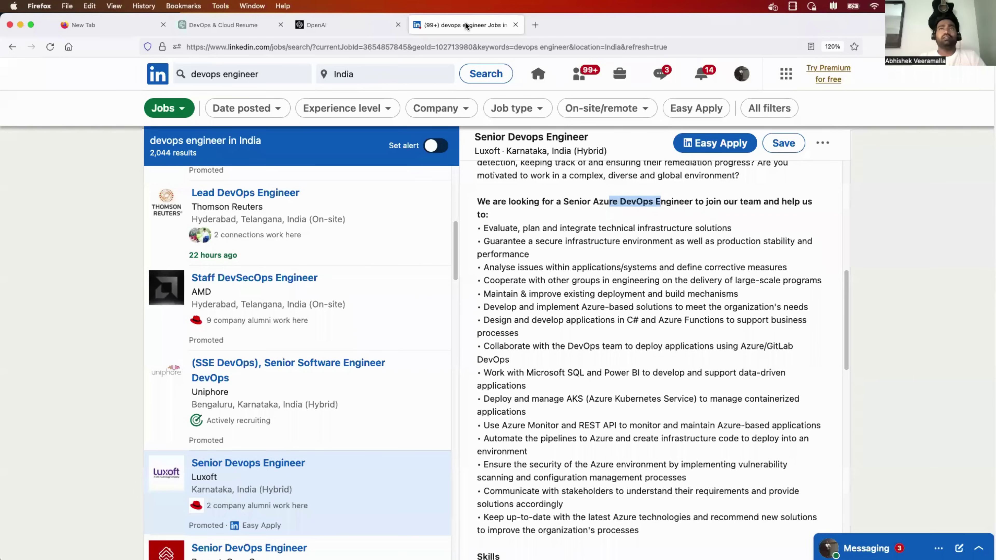
pyautogui.scroll(5, 235, 334)
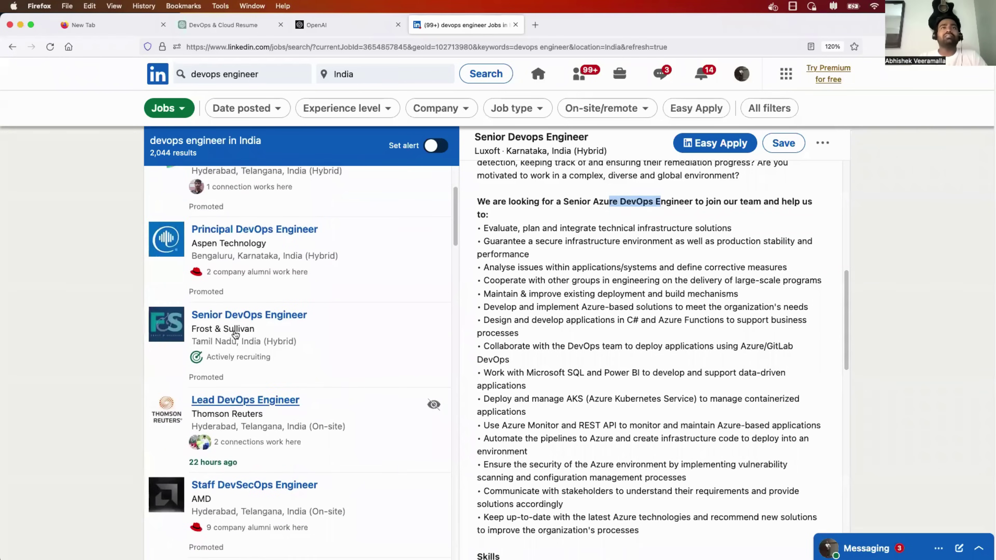
pyautogui.scroll(3, 234, 333)
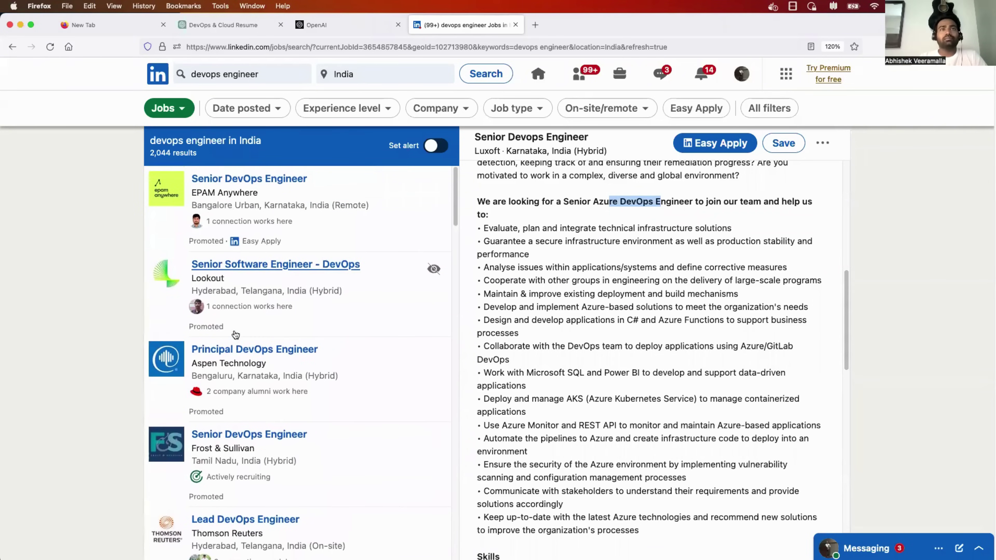
pyautogui.scroll(-10, 235, 334)
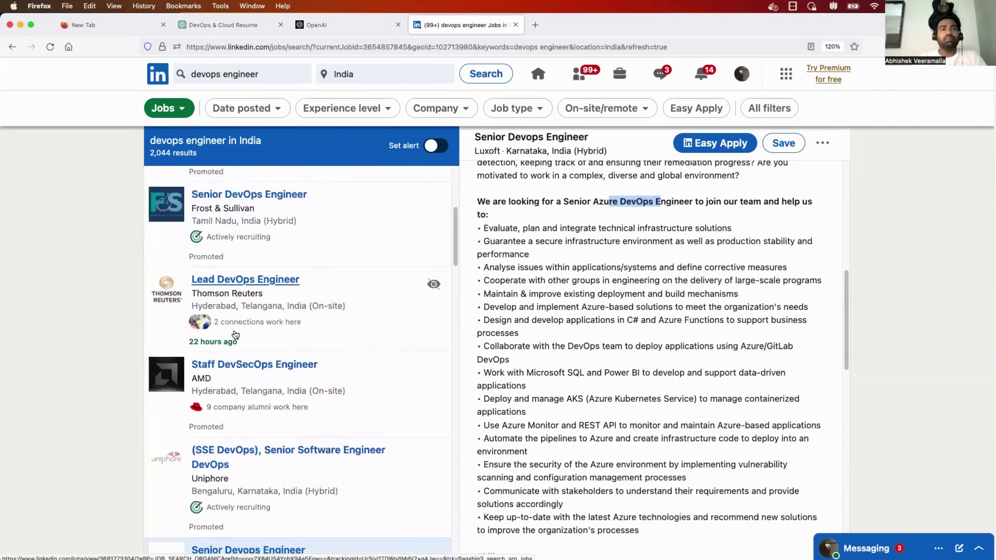
pyautogui.scroll(-12, 235, 334)
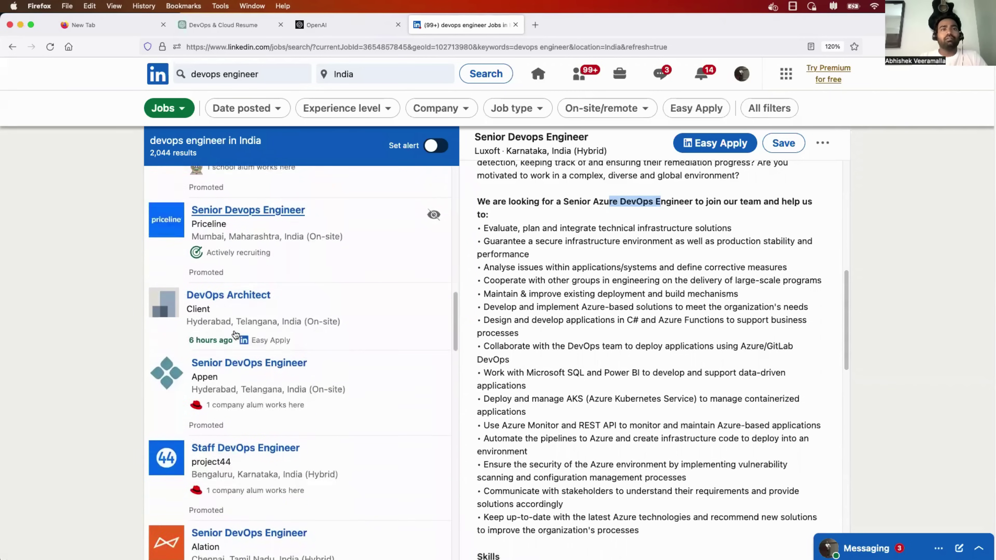
pyautogui.scroll(-13, 234, 334)
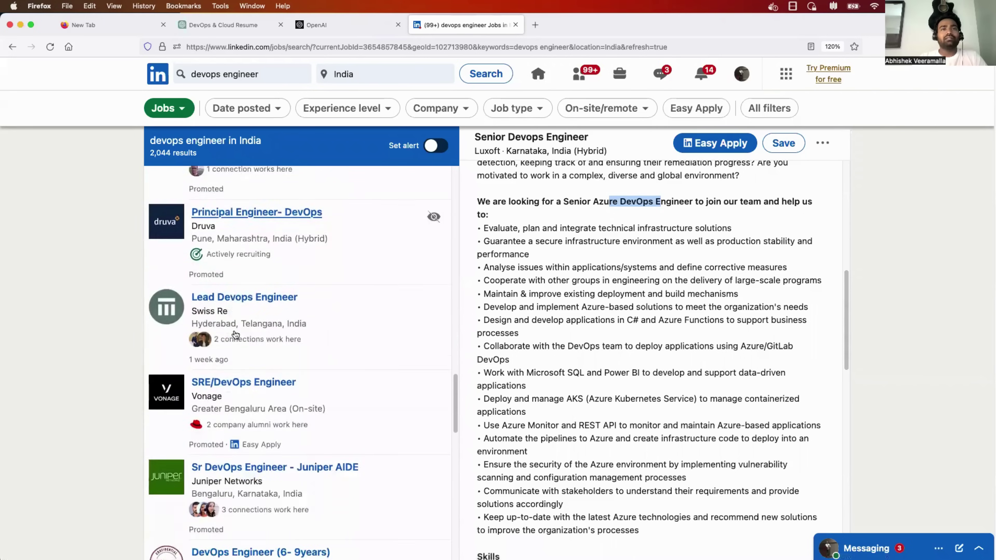
pyautogui.scroll(-1, 236, 334)
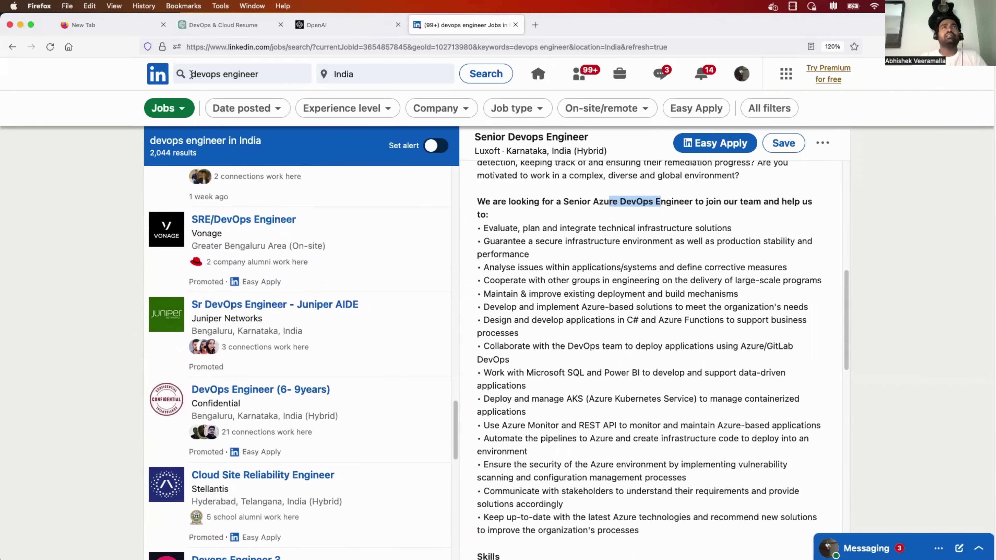
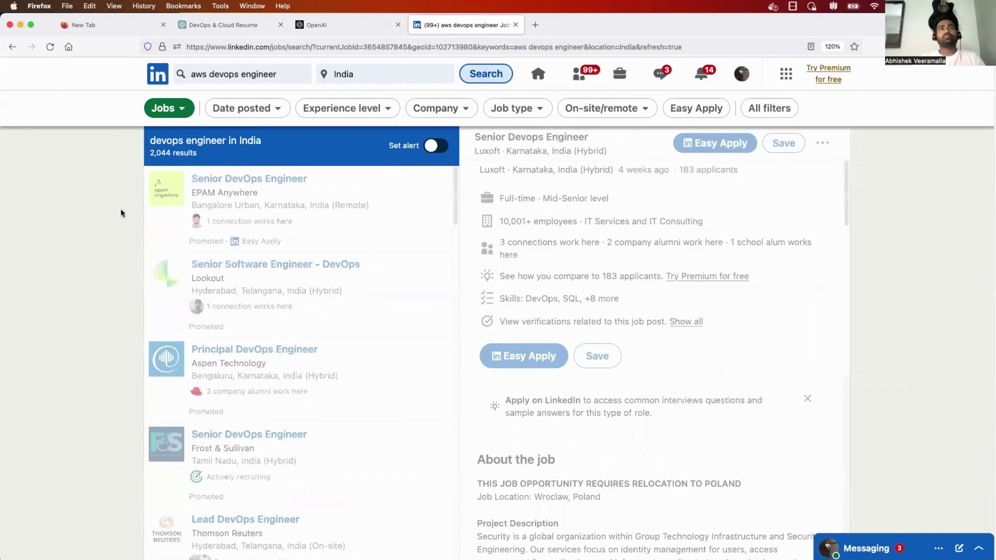
# - Find the Lead AWS Terraform Engineer job at DXC Technology among the "aws devops engineer" results and open its posting
pyautogui.scroll(-10, 218, 265)
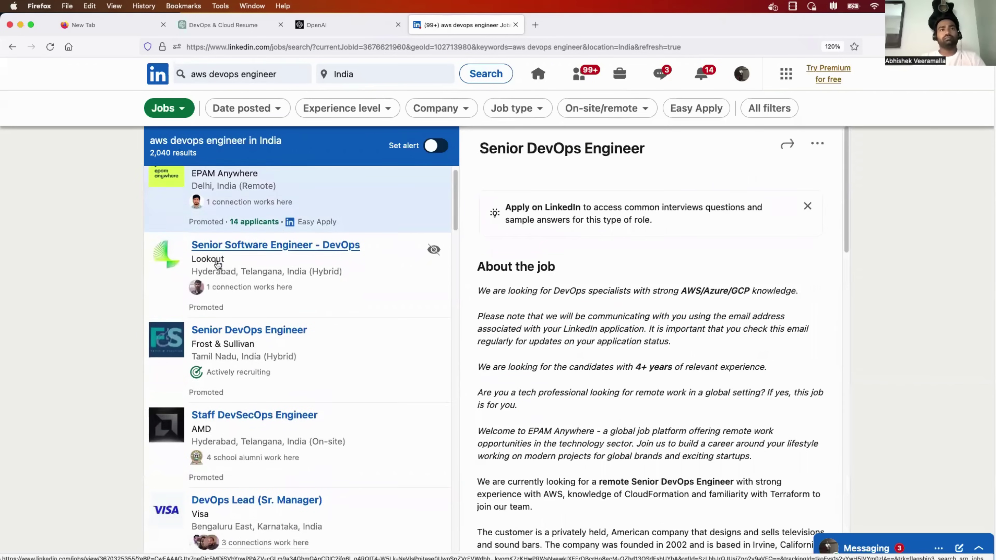
pyautogui.scroll(-10, 218, 264)
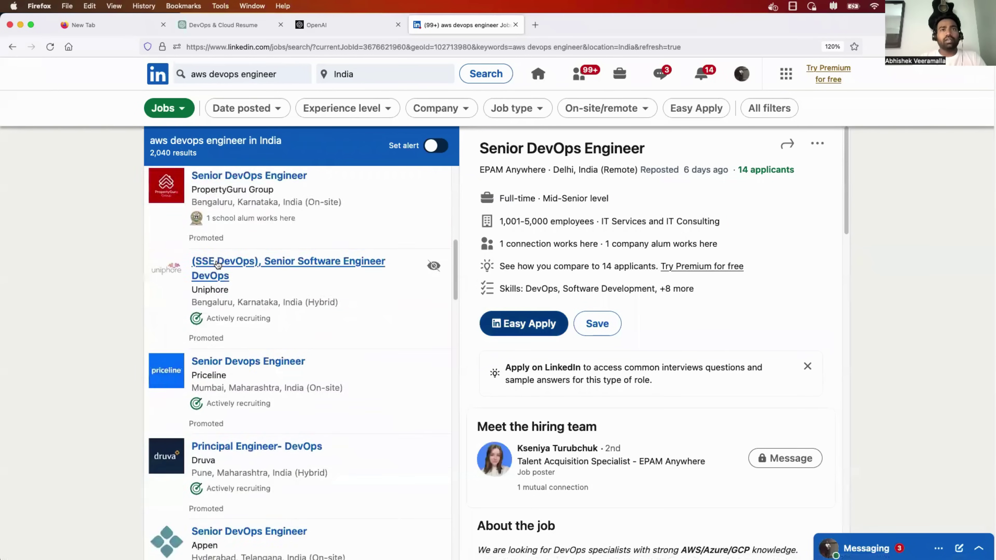
pyautogui.scroll(-9, 218, 264)
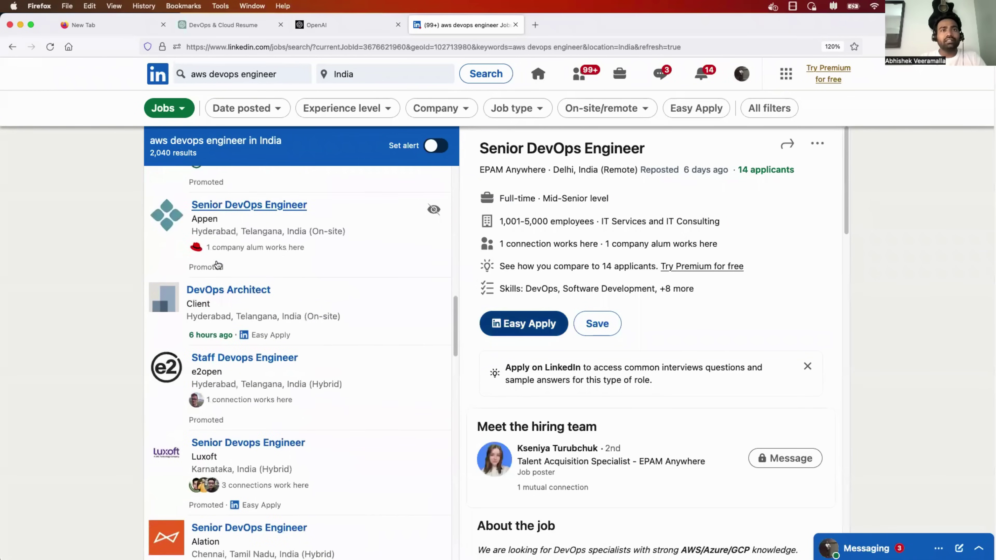
pyautogui.scroll(-8, 218, 264)
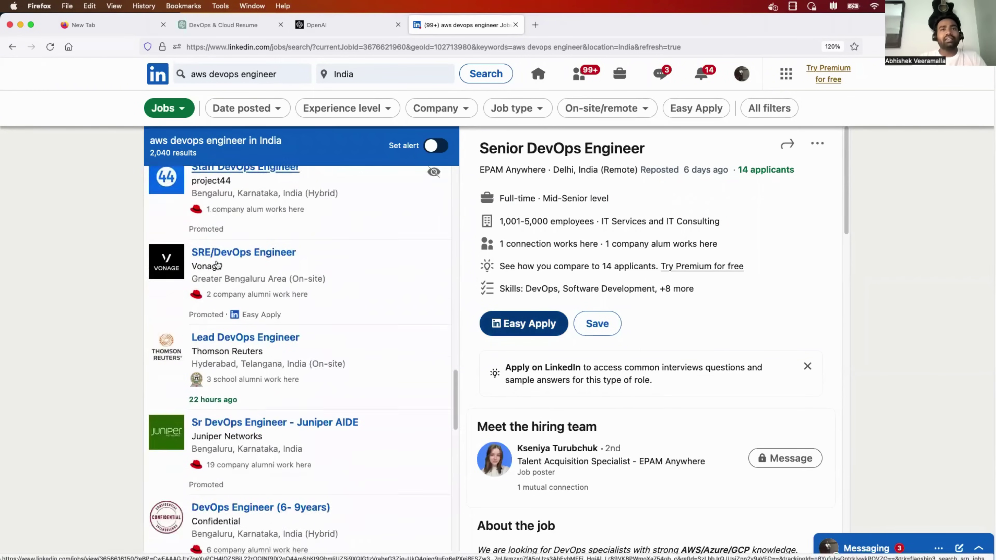
pyautogui.scroll(-1, 218, 310)
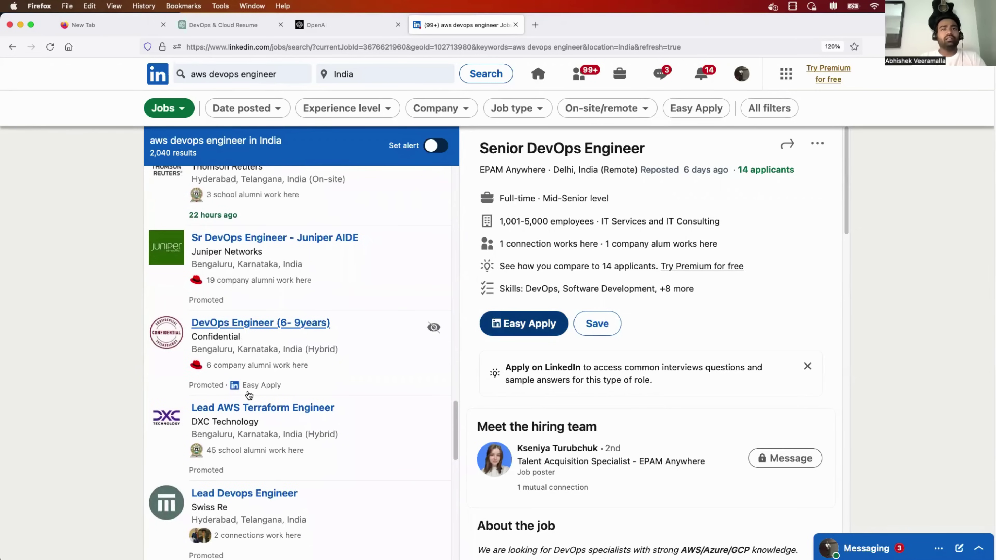
pyautogui.scroll(-1, 249, 396)
pyautogui.click(298, 384)
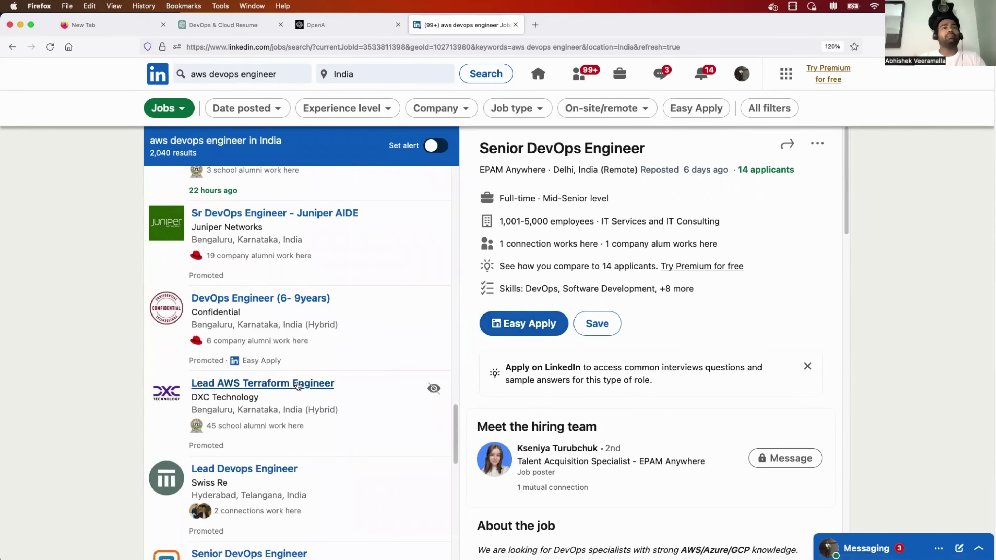
# - Copy the five Responsibilities bullets from the DXC Technology posting and send them to ChatGPT in the DevOps & Cloud Resume chat
pyautogui.scroll(-10, 652, 279)
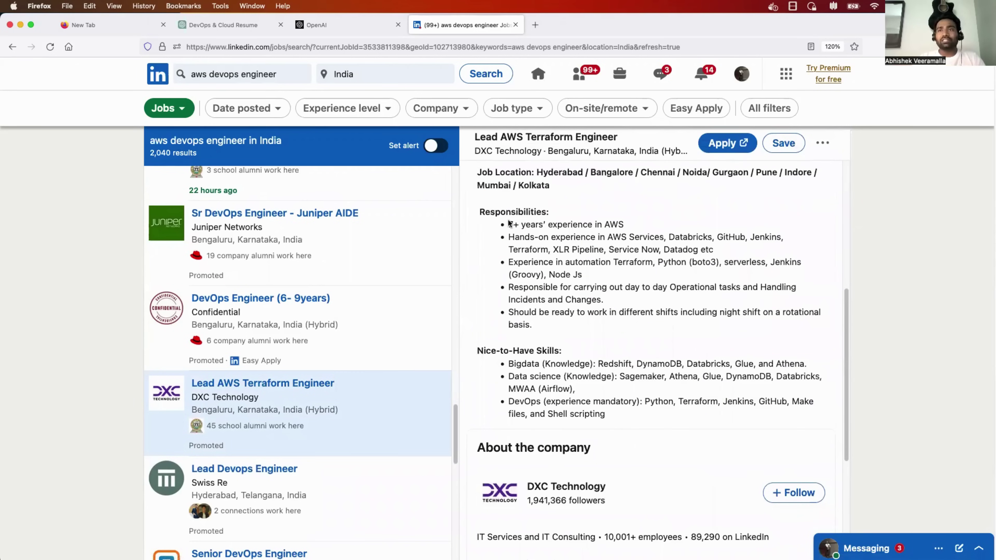
pyautogui.moveTo(554, 327); pyautogui.dragTo(508, 226)
pyautogui.press('super+c')
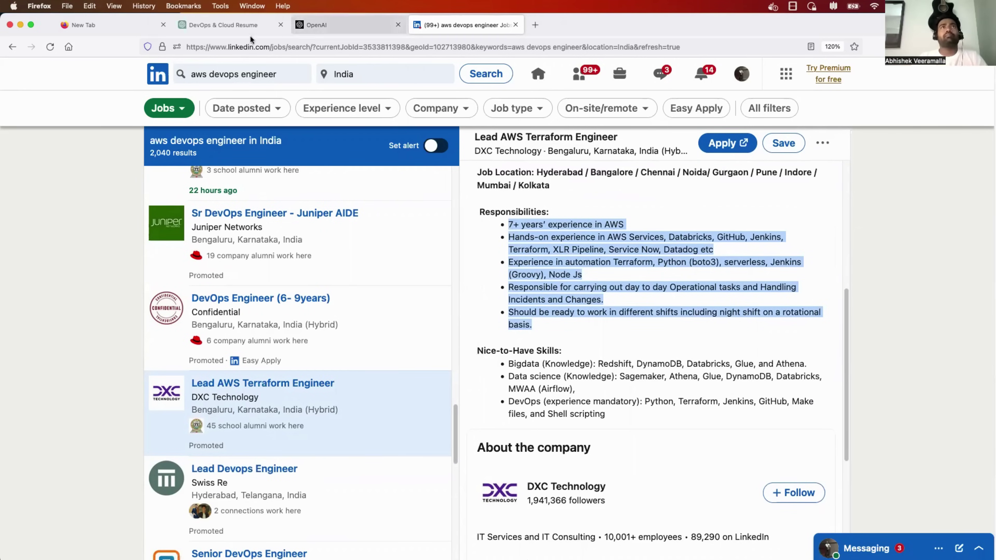
pyautogui.click(233, 25)
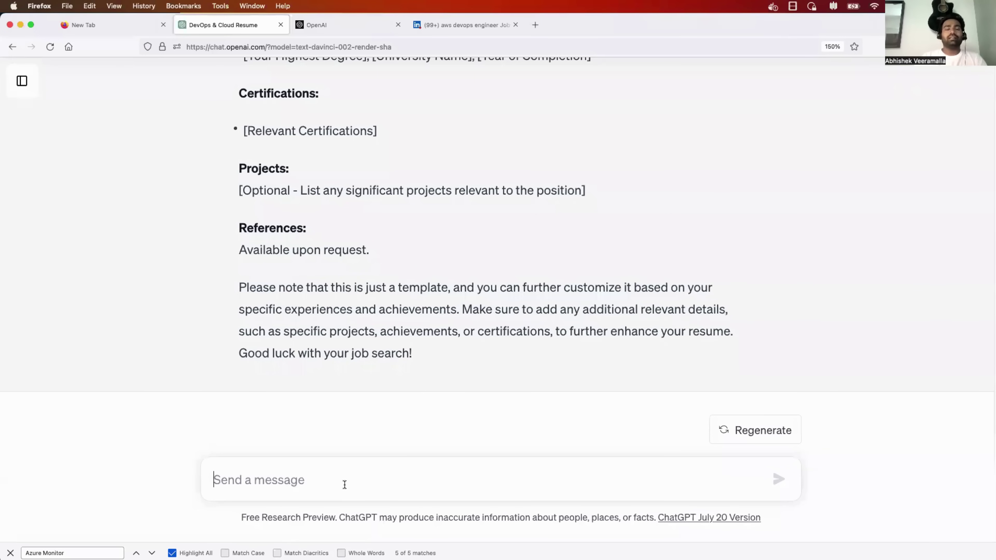
pyautogui.press('super+v')
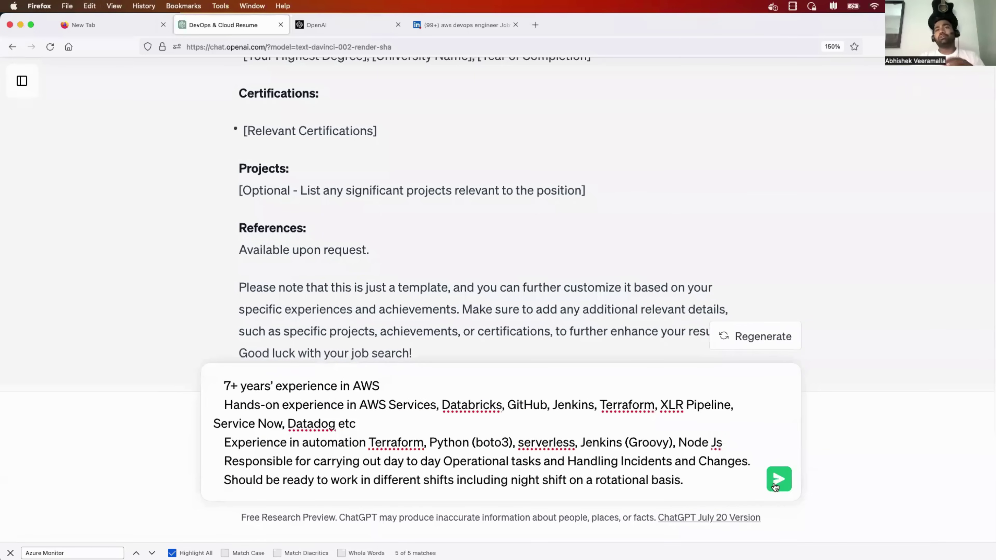
pyautogui.click(774, 486)
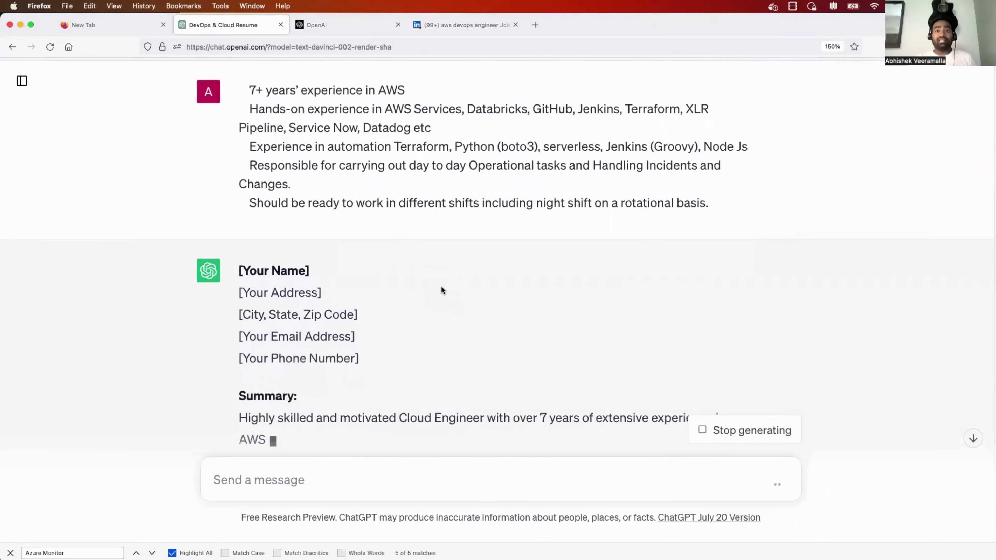
# - Compare the 7+ years AWS requirement in the submitted prompt with the years of experience in the new resume's summary
pyautogui.scroll(2, 442, 291)
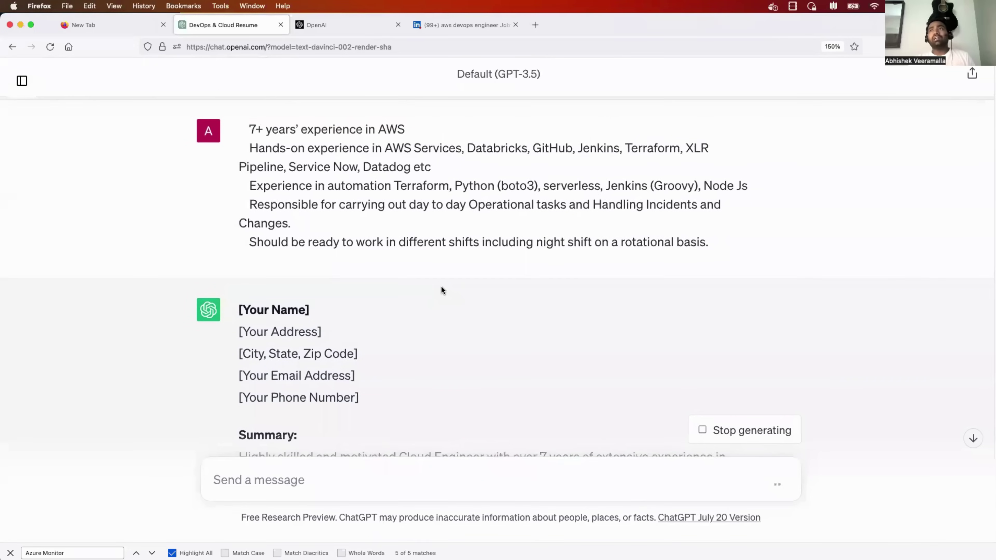
pyautogui.scroll(1, 441, 290)
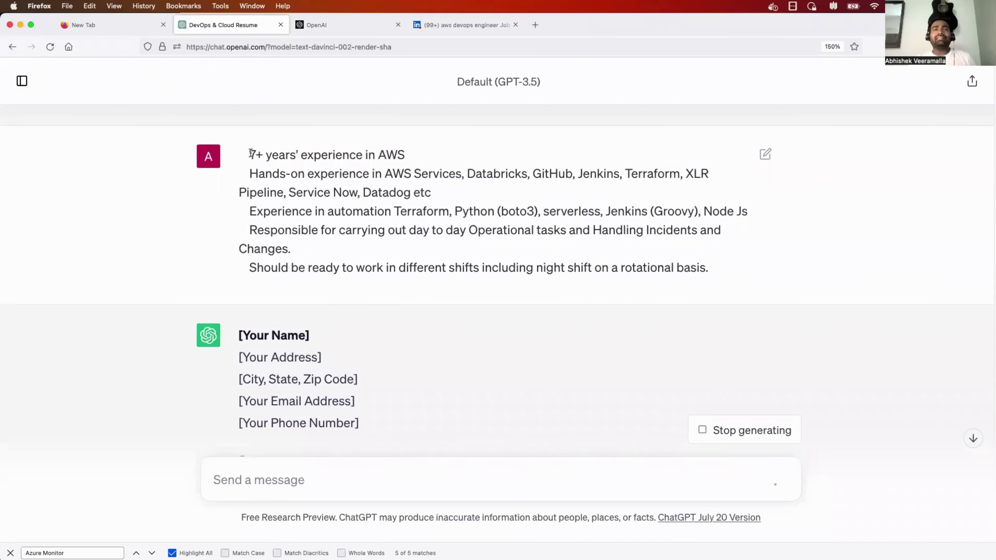
pyautogui.moveTo(251, 153); pyautogui.dragTo(396, 155)
pyautogui.scroll(-10, 397, 154)
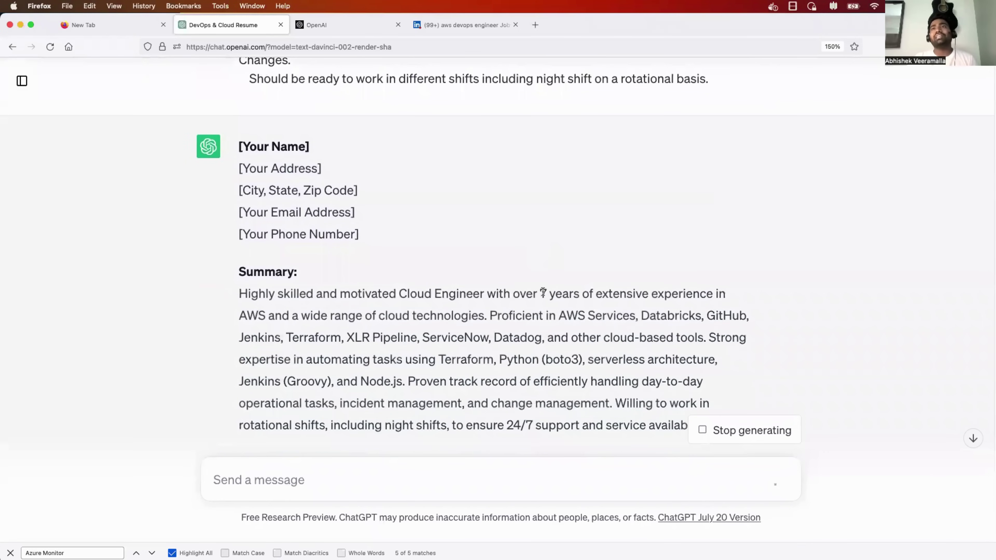
pyautogui.moveTo(542, 292); pyautogui.dragTo(657, 293)
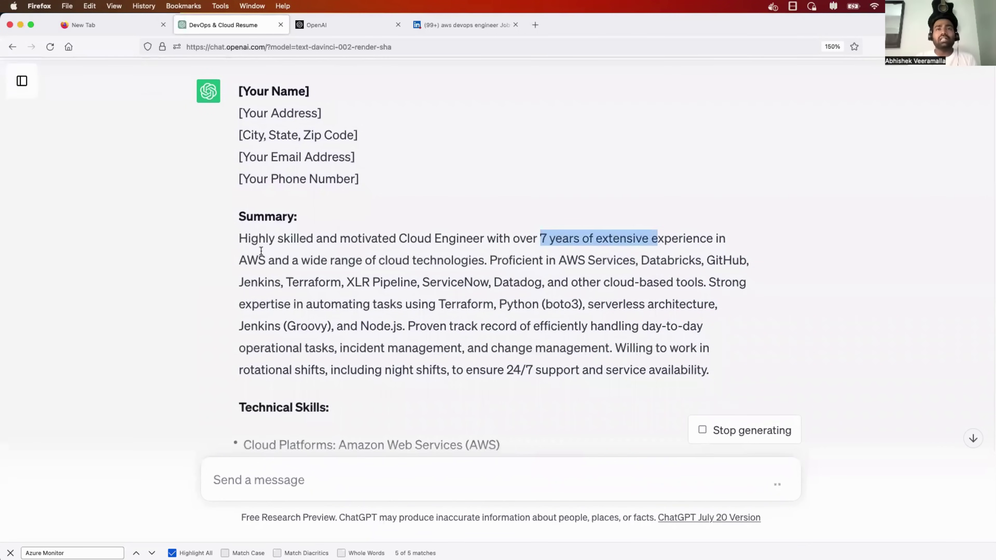
# - Examine the new summary's coverage of AWS, GitHub, Python, Terraform, Jenkins (Groovy), Node.js and rotational shift work
pyautogui.moveTo(237, 258); pyautogui.dragTo(675, 385)
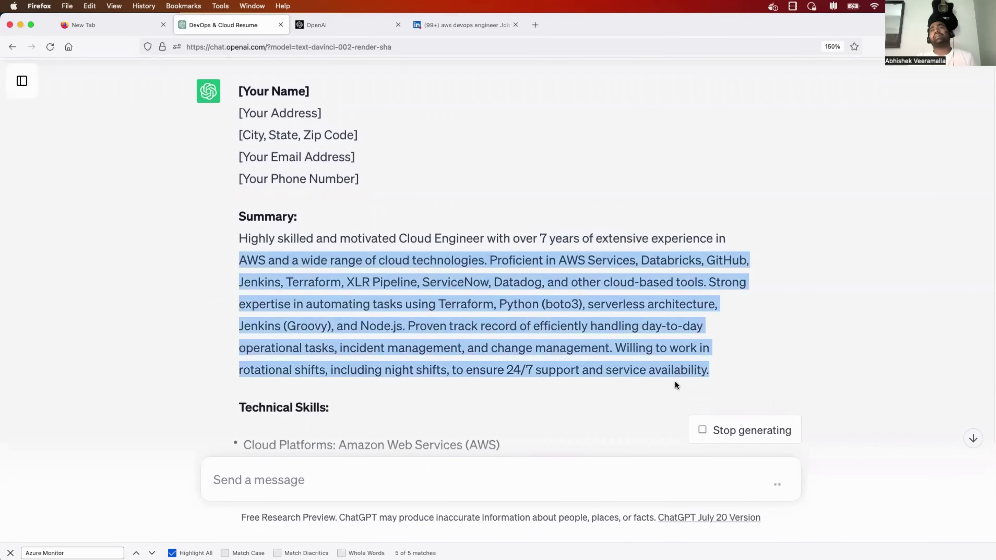
pyautogui.doubleClick(252, 259)
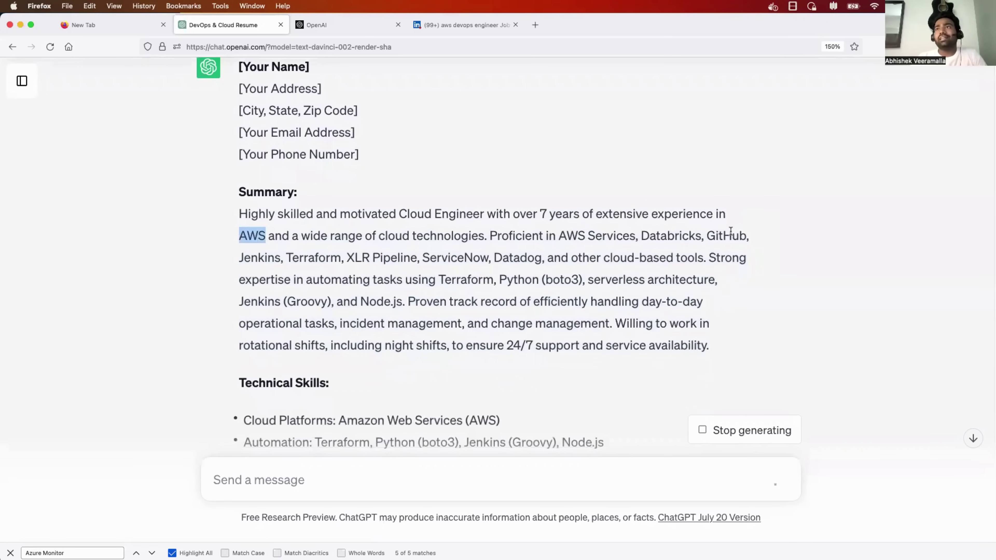
pyautogui.doubleClick(726, 235)
pyautogui.doubleClick(518, 280)
pyautogui.doubleClick(476, 281)
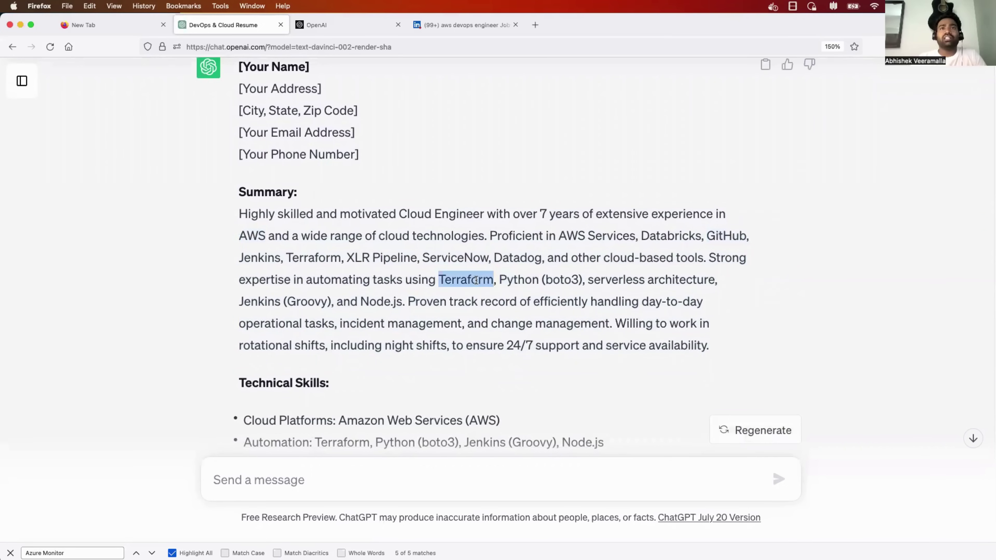
pyautogui.moveTo(283, 302); pyautogui.dragTo(439, 302)
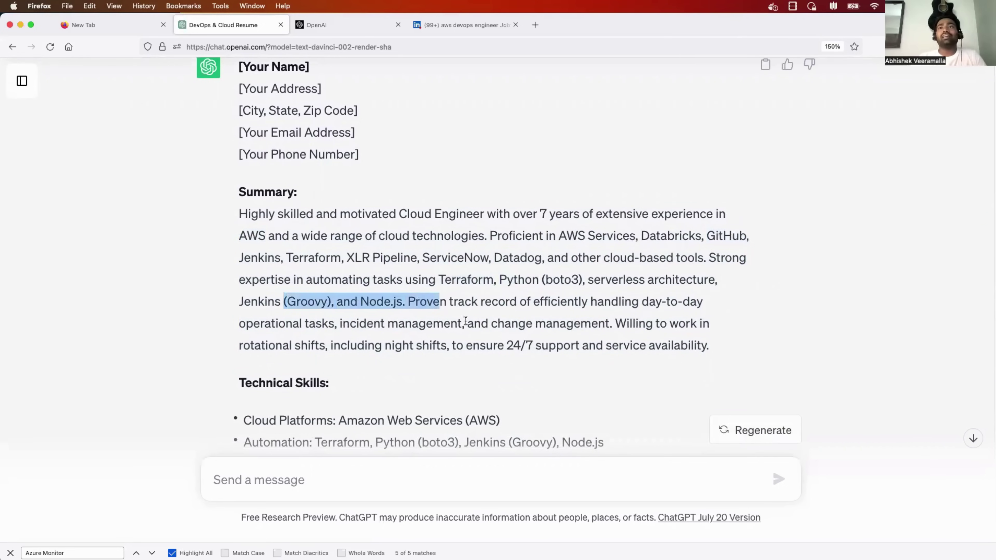
pyautogui.moveTo(422, 345); pyautogui.dragTo(664, 347)
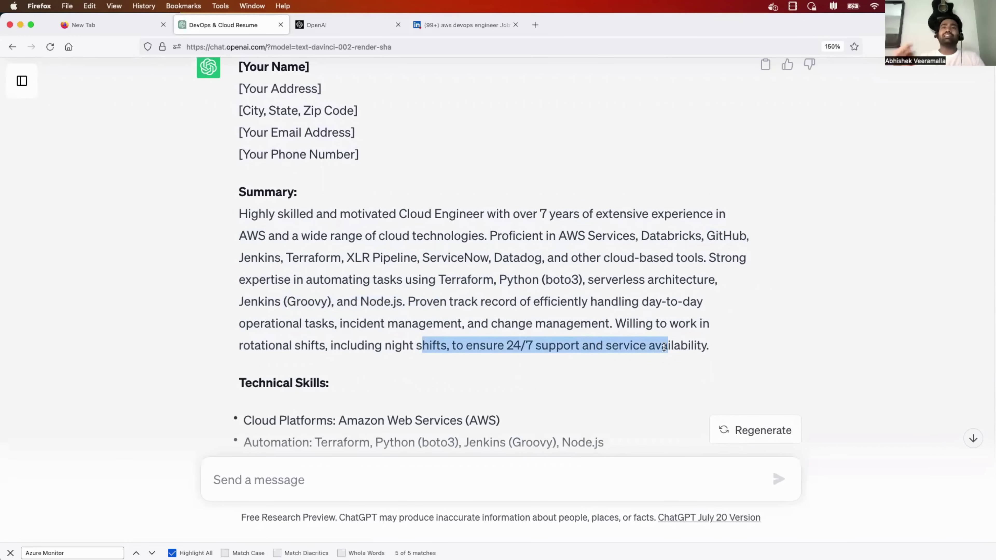
# - Return to the LinkedIn posting and review its Responsibilities on Terraform, GitHub, Jenkins and day-to-day operational tasks
pyautogui.click(474, 25)
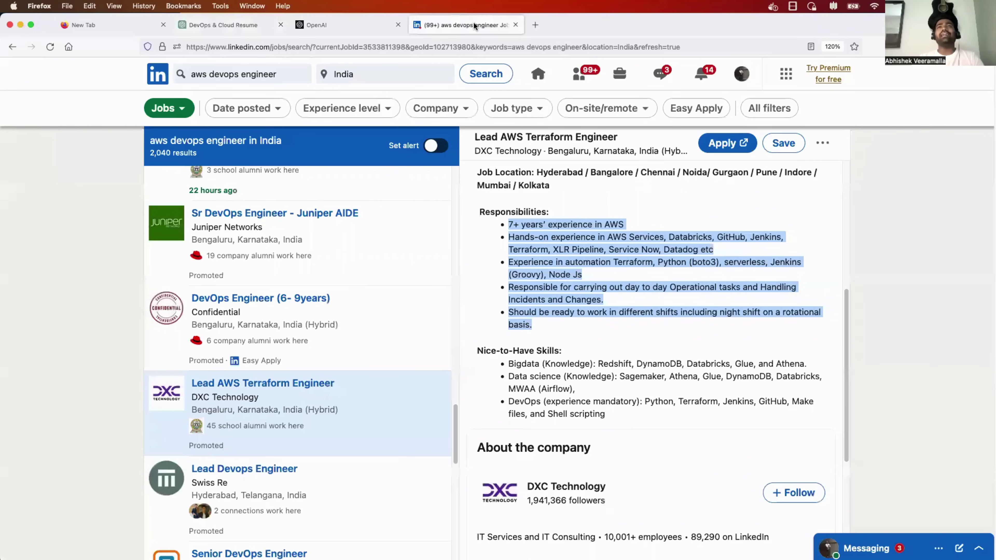
pyautogui.click(651, 300)
pyautogui.scroll(1, 652, 298)
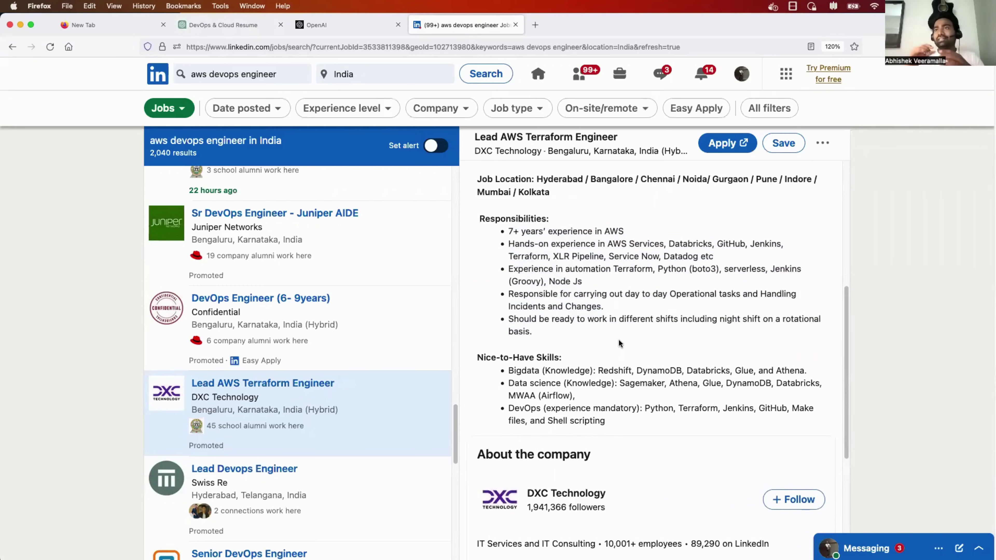
pyautogui.moveTo(633, 270); pyautogui.dragTo(675, 270)
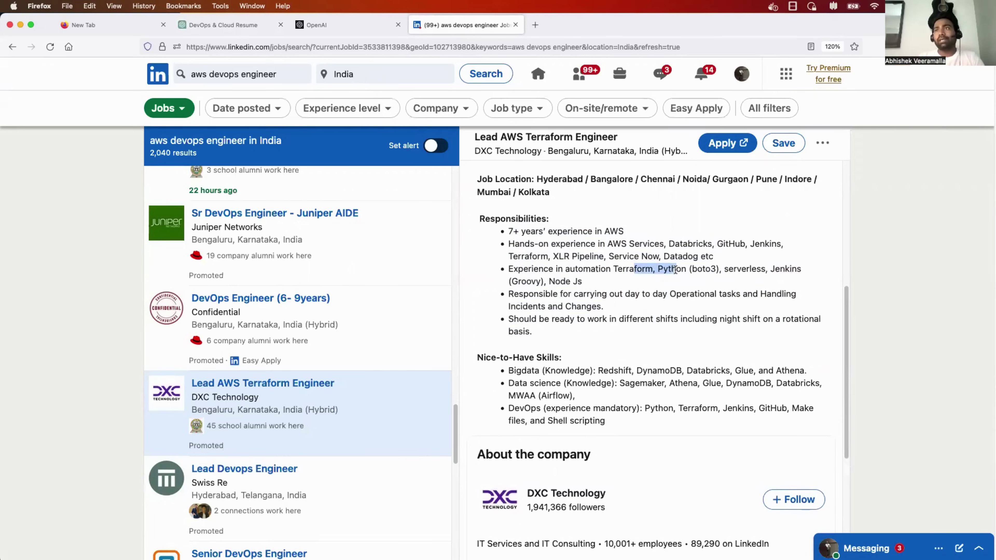
pyautogui.doubleClick(627, 270)
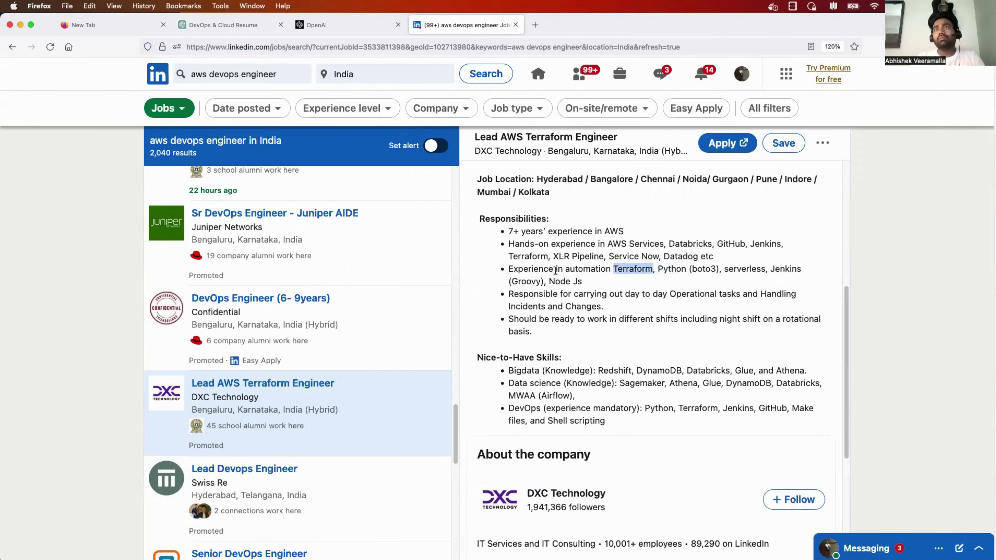
pyautogui.doubleClick(731, 244)
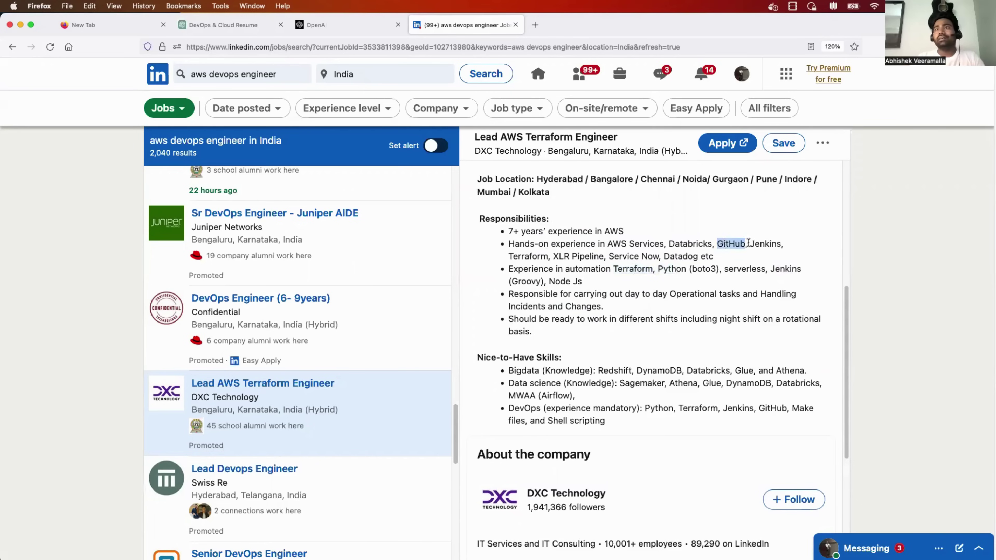
pyautogui.doubleClick(765, 243)
pyautogui.moveTo(604, 307); pyautogui.dragTo(580, 289)
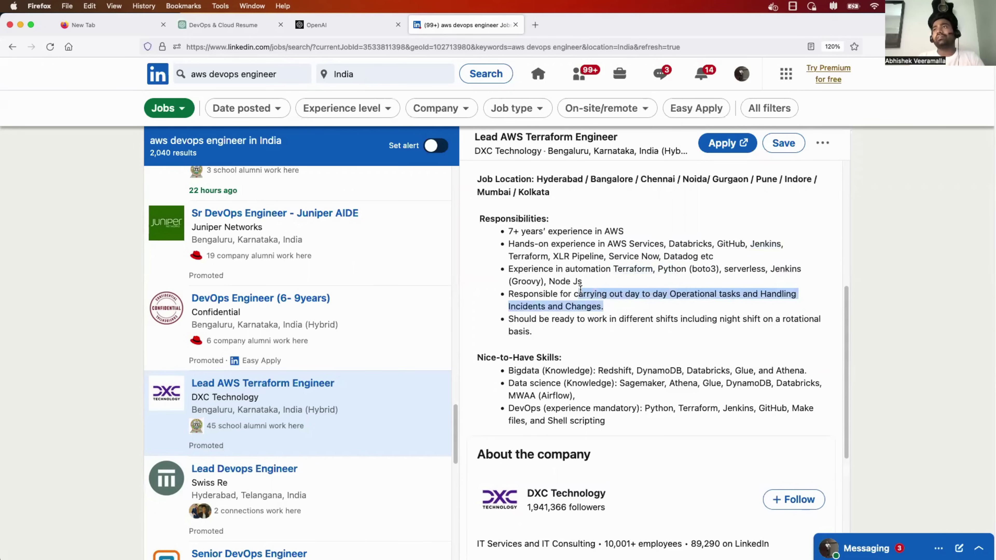
# - Compare the posting's incidents, changes and night-shift duties with the shift and 24/7 support wording in the ChatGPT resume summary
pyautogui.doubleClick(523, 307)
pyautogui.doubleClick(579, 307)
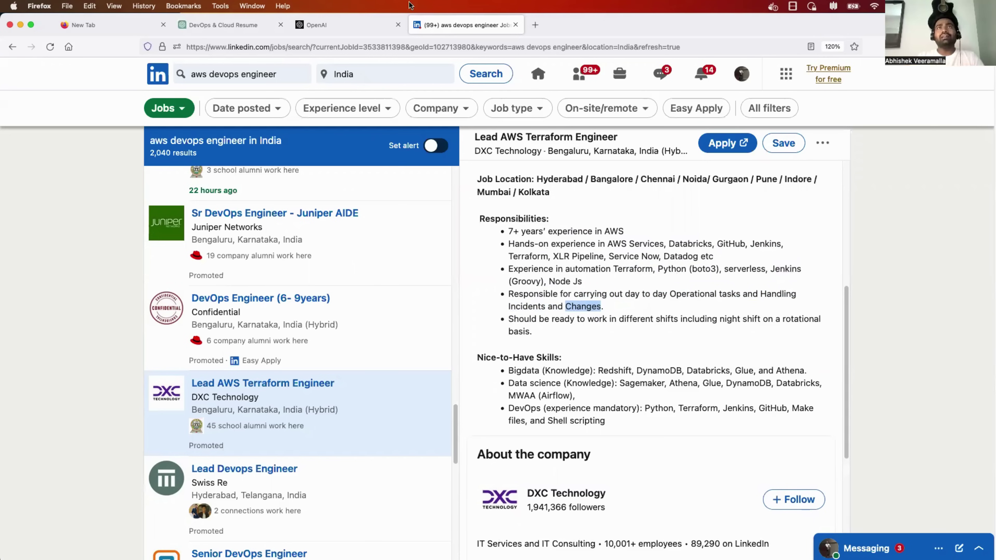
pyautogui.click(251, 25)
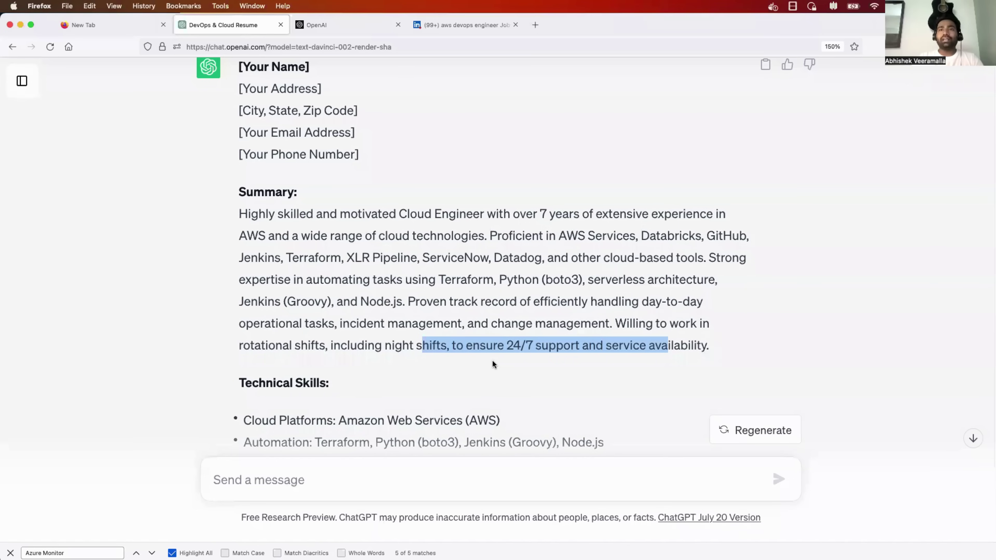
pyautogui.moveTo(433, 337); pyautogui.dragTo(651, 336)
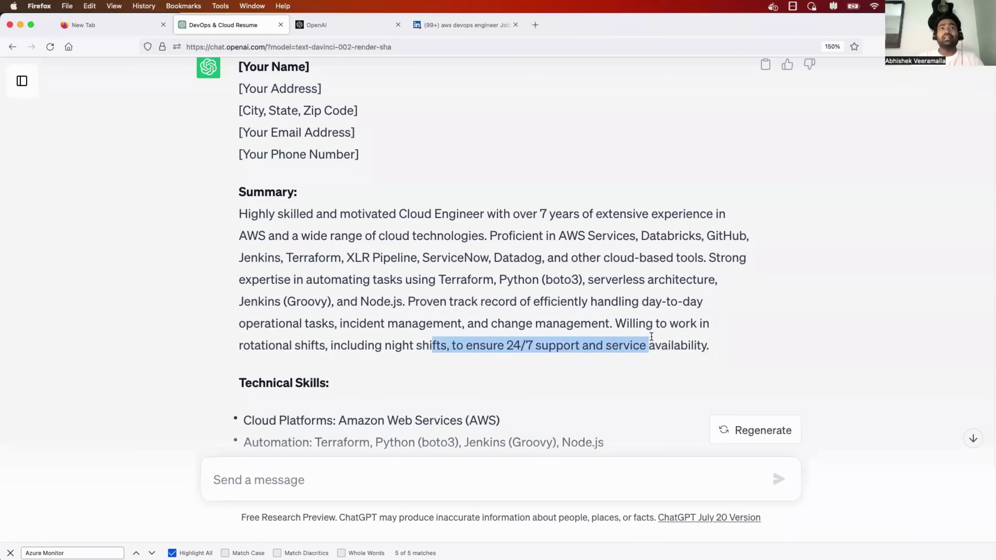
pyautogui.moveTo(347, 345); pyautogui.dragTo(526, 345)
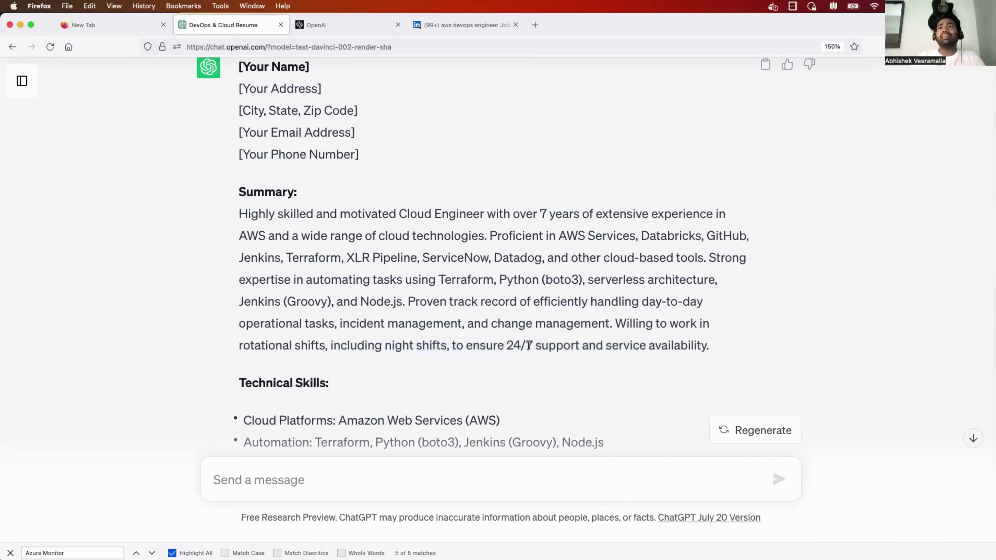
pyautogui.doubleClick(528, 345)
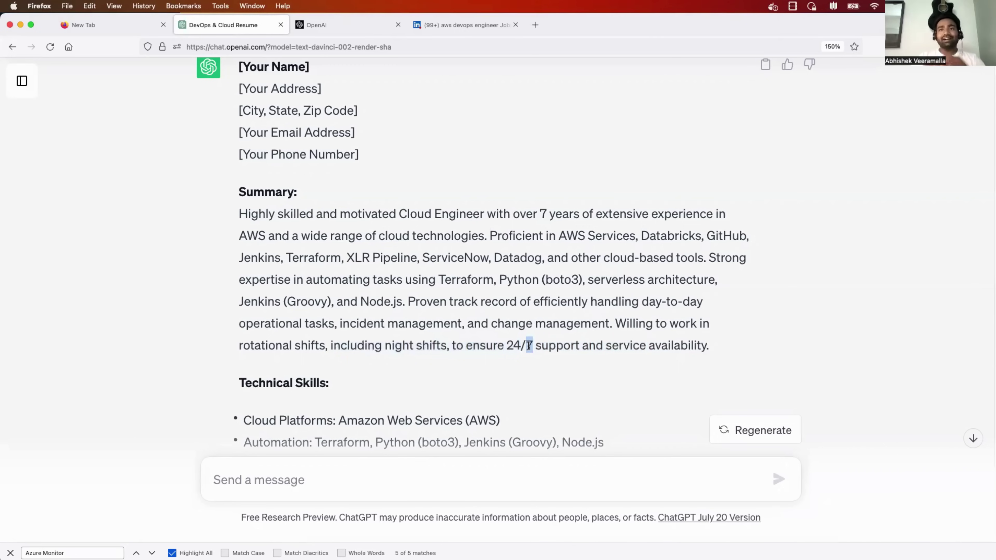
# - Review the opening resume-builder prompt at the start of the chat and return to the AWS resume
pyautogui.scroll(-3, 528, 347)
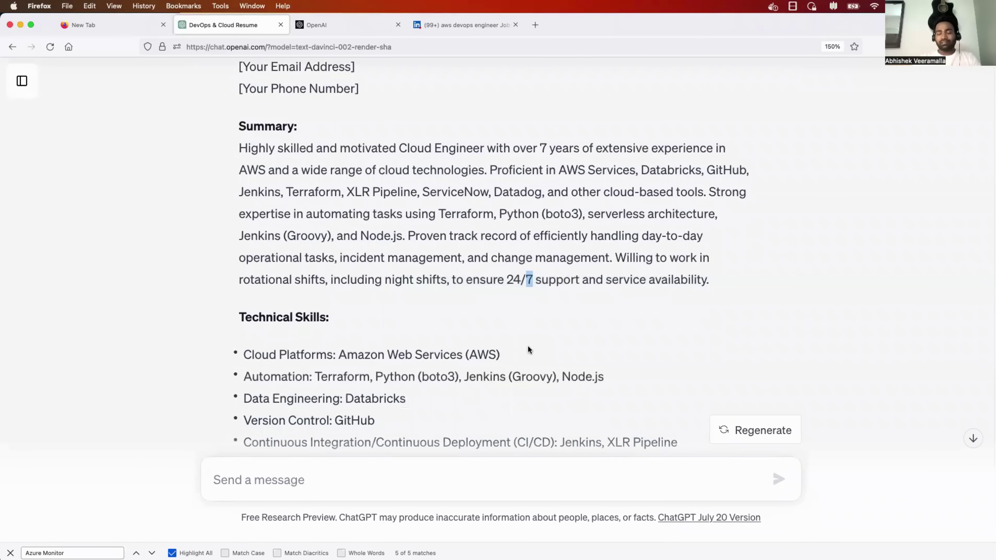
pyautogui.scroll(-15, 380, 173)
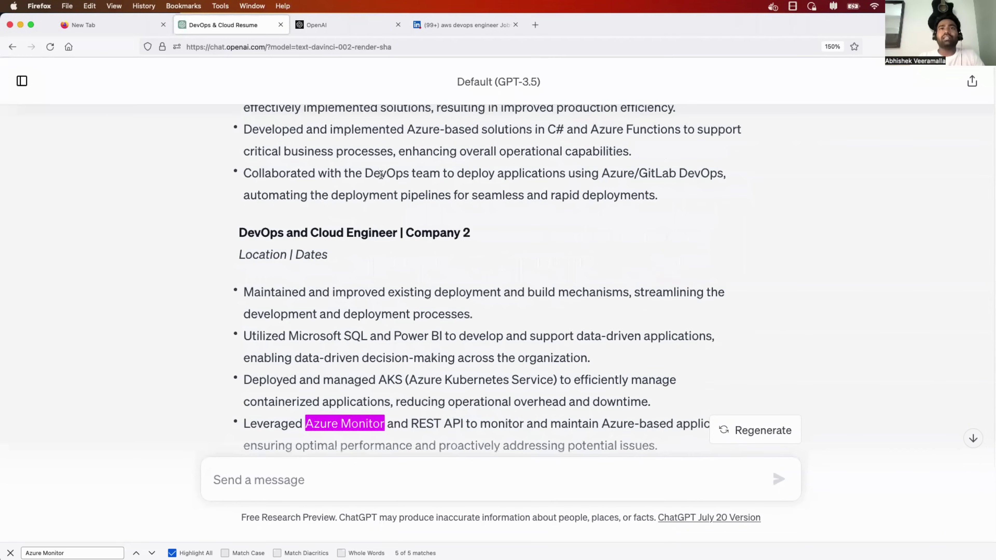
pyautogui.scroll(15, 380, 173)
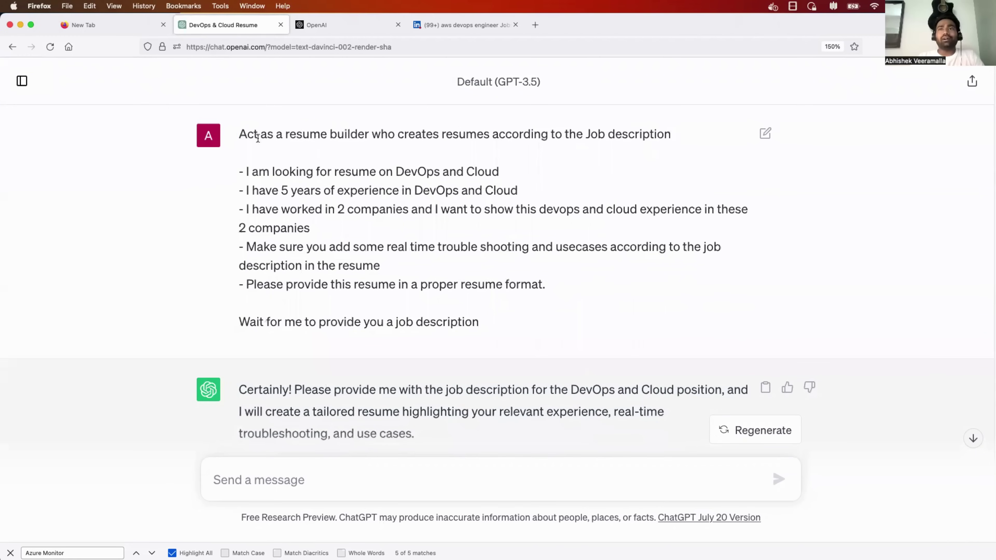
pyautogui.moveTo(239, 135)
pyautogui.mouseDown()
pyautogui.moveTo(544, 335)
pyautogui.moveTo(489, 337)
pyautogui.moveTo(238, 138)
pyautogui.mouseUp()
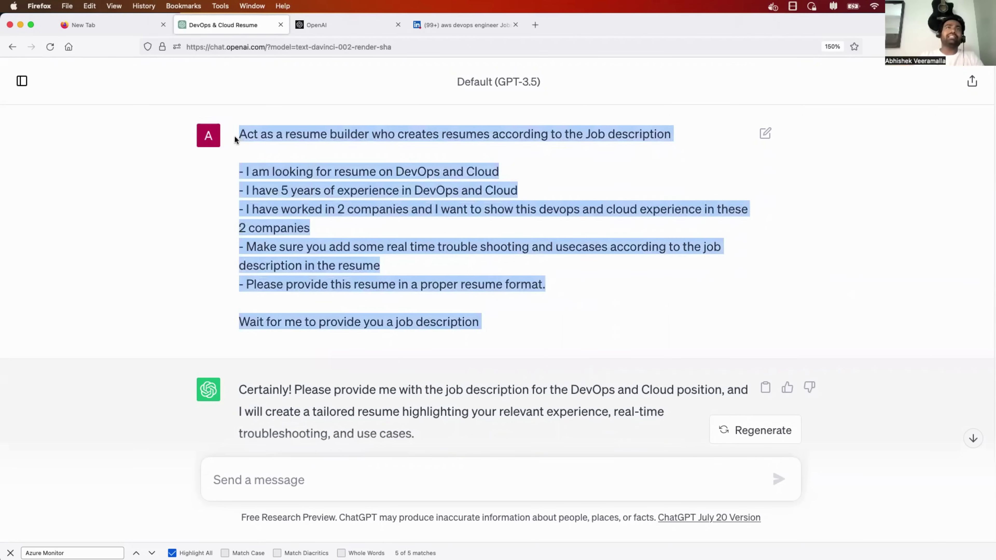
pyautogui.scroll(-20, 360, 271)
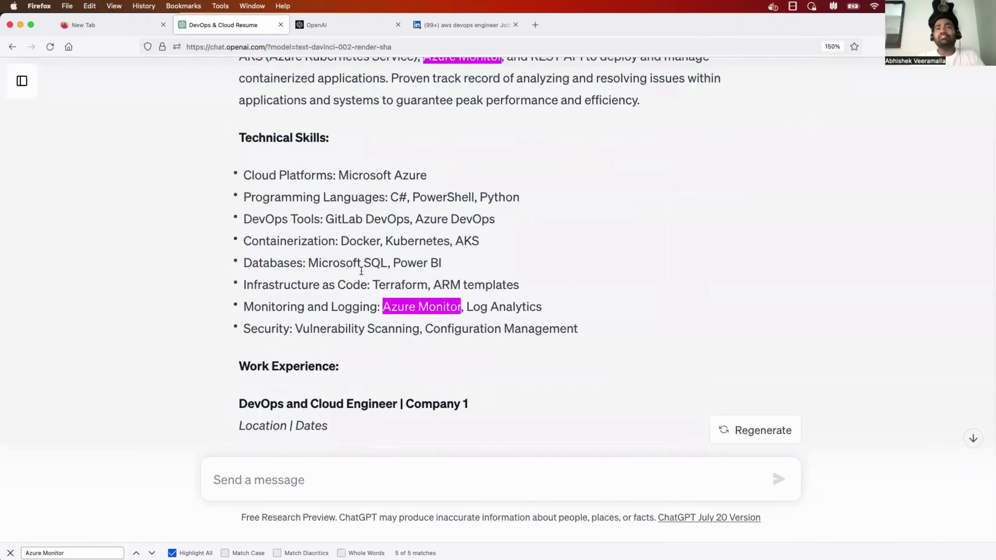
pyautogui.scroll(-15, 361, 271)
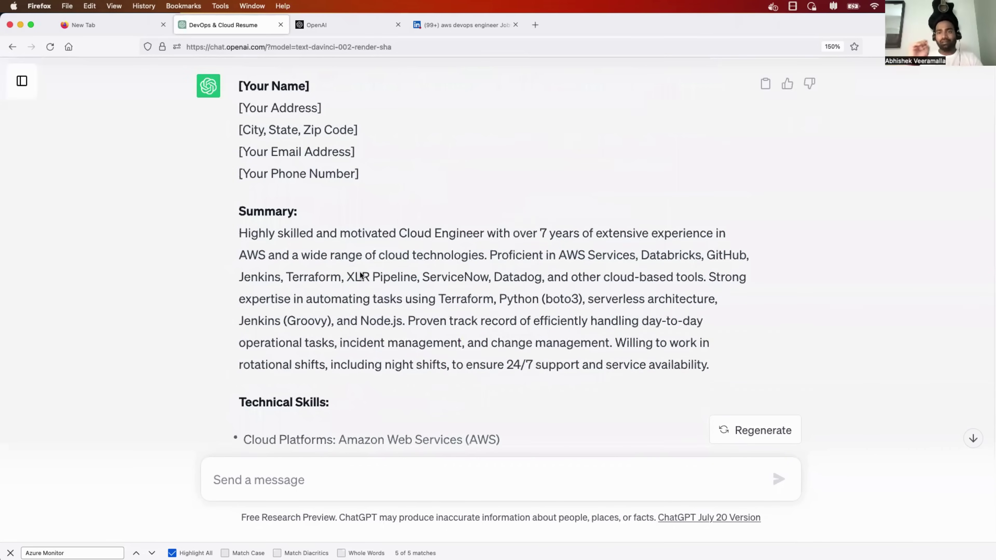
# - Examine the AWS resume's Technical Skills and its Work Experience entries for Company X and Company Y
pyautogui.scroll(-10, 361, 274)
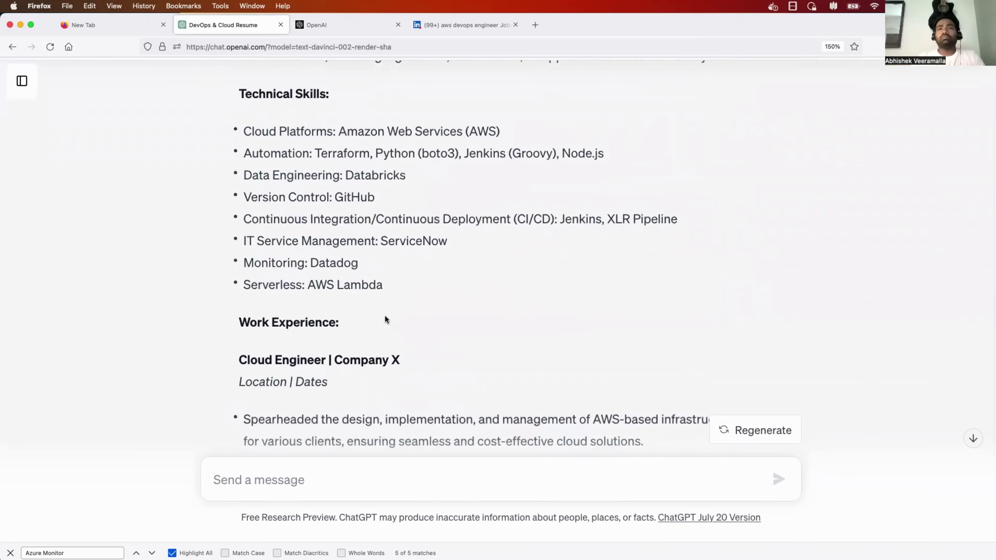
pyautogui.moveTo(257, 131); pyautogui.dragTo(442, 132)
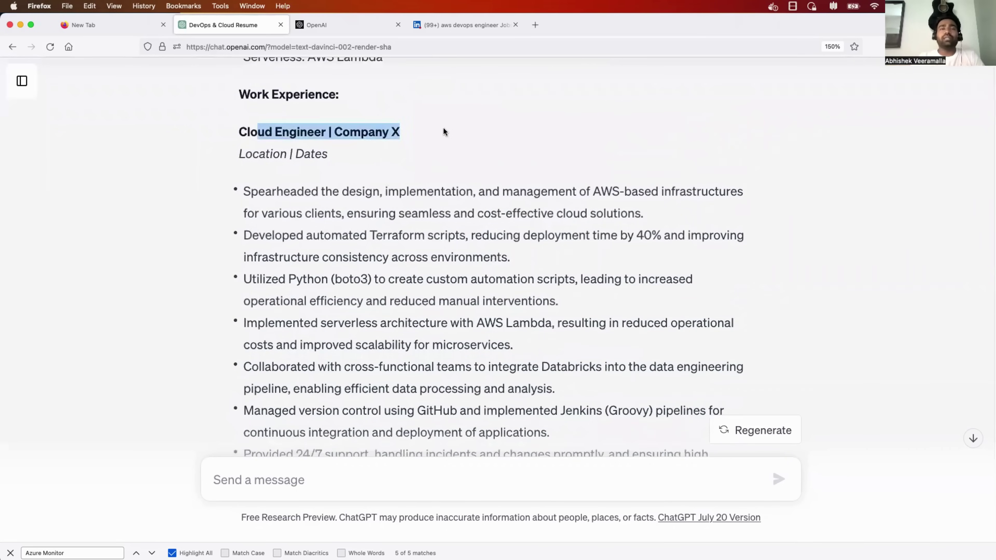
pyautogui.scroll(-10, 443, 131)
pyautogui.moveTo(265, 157); pyautogui.dragTo(438, 157)
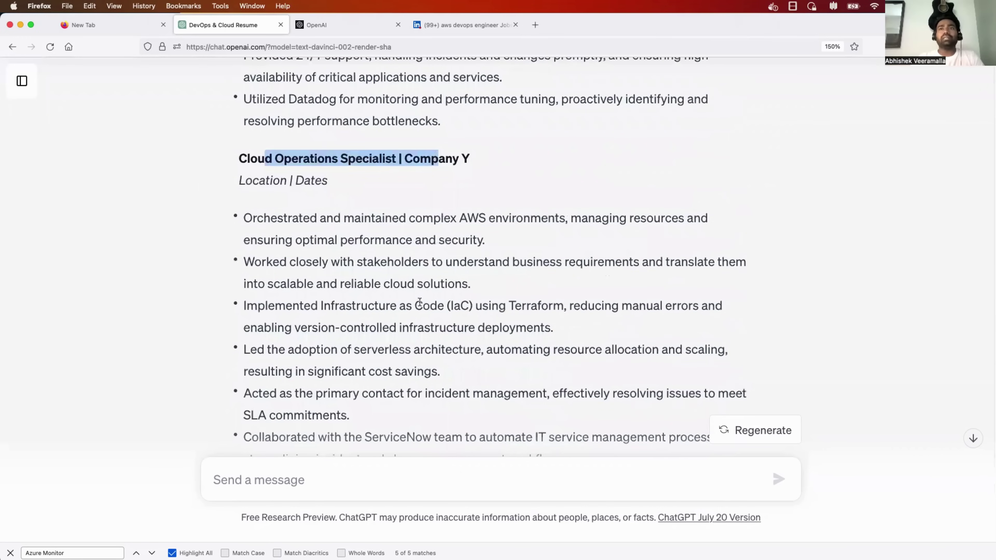
pyautogui.scroll(-1, 420, 302)
pyautogui.scroll(-1, 334, 334)
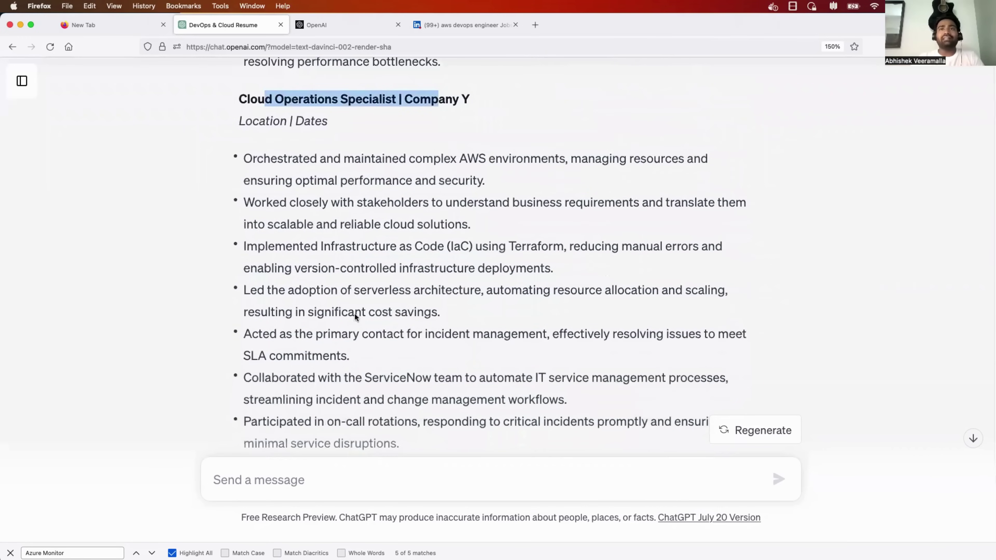
pyautogui.moveTo(318, 158); pyautogui.dragTo(455, 386)
# - Recheck the GitHub, Jenkins and 24/7 support bullets for Company X, the Company Y role, and the closing resume sections
pyautogui.scroll(6, 455, 386)
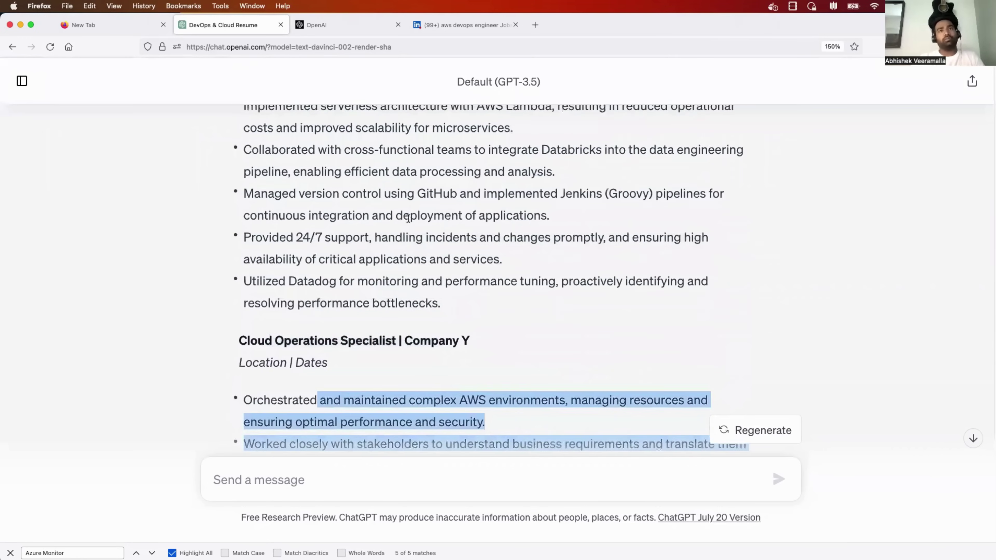
pyautogui.moveTo(410, 220); pyautogui.dragTo(433, 263)
pyautogui.scroll(-2, 433, 267)
pyautogui.scroll(-5, 312, 154)
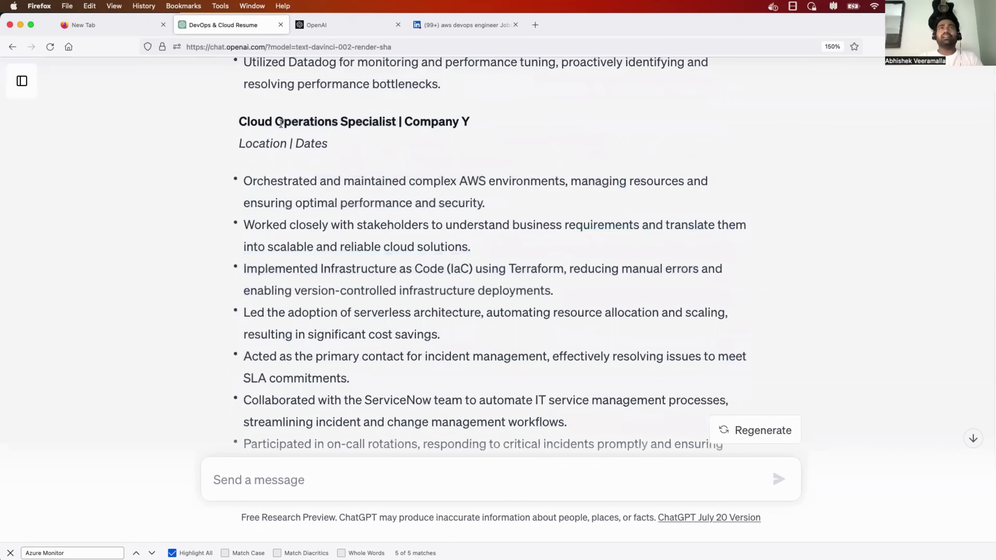
pyautogui.moveTo(274, 122); pyautogui.dragTo(420, 122)
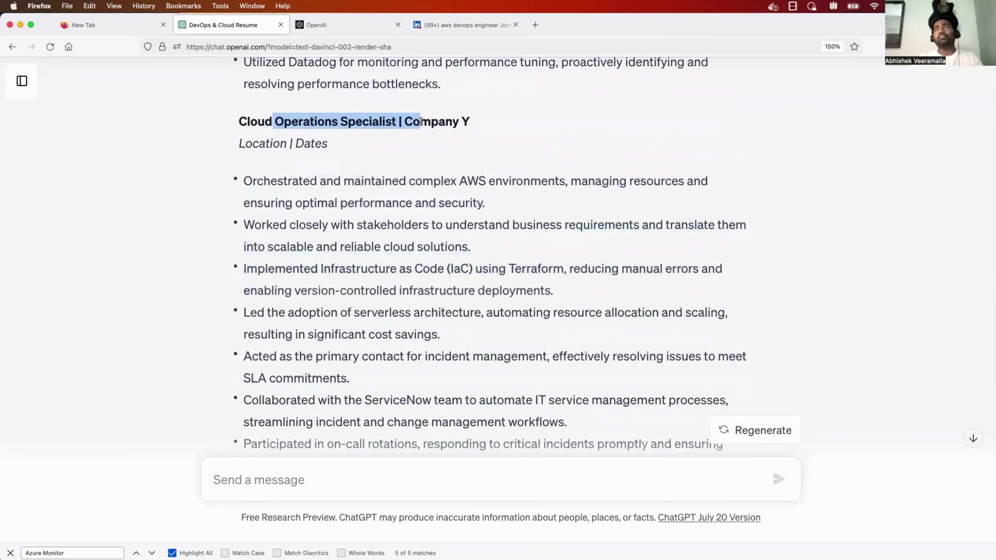
pyautogui.scroll(-15, 421, 122)
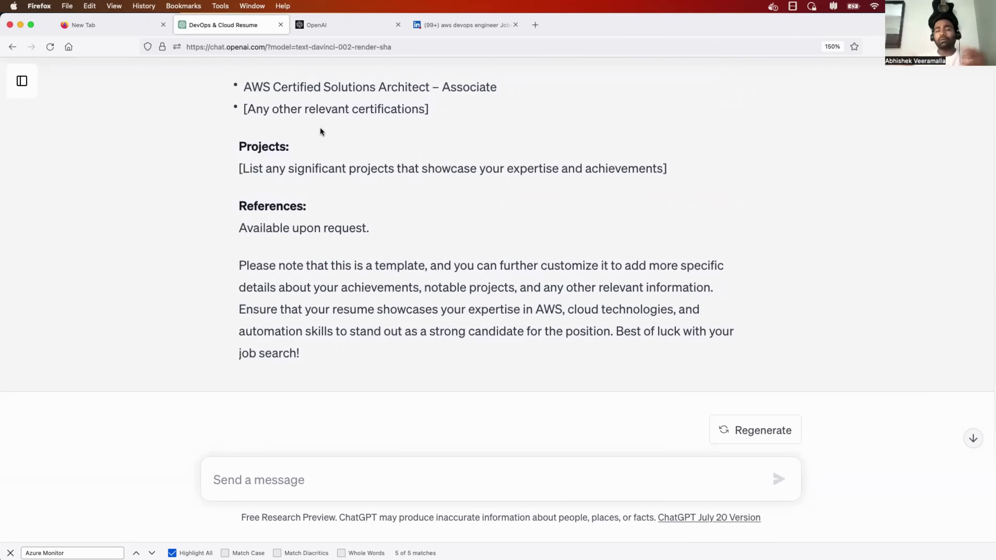
# - Open canva.com in a new browser tab and search its templates for "resume"
pyautogui.click(526, 24)
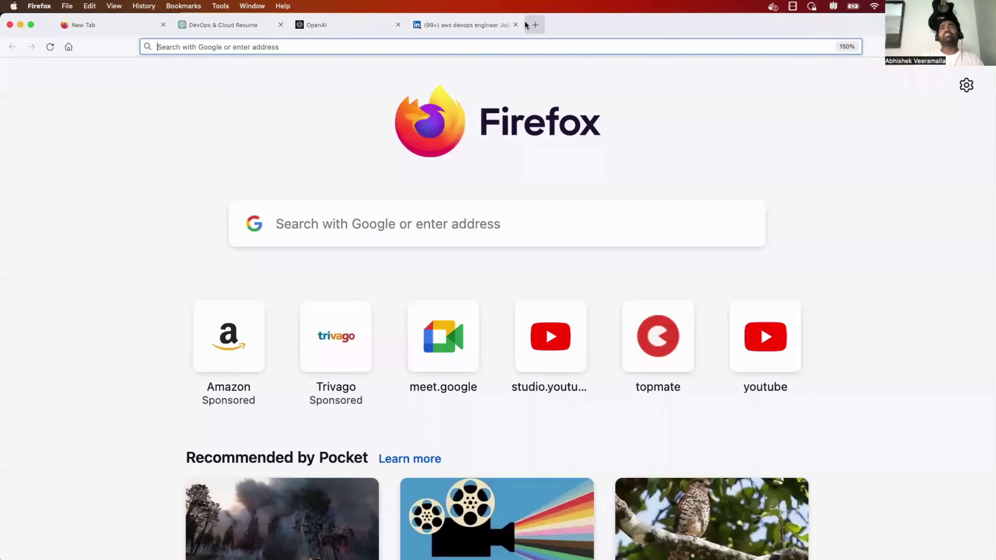
pyautogui.write('canva.com/')
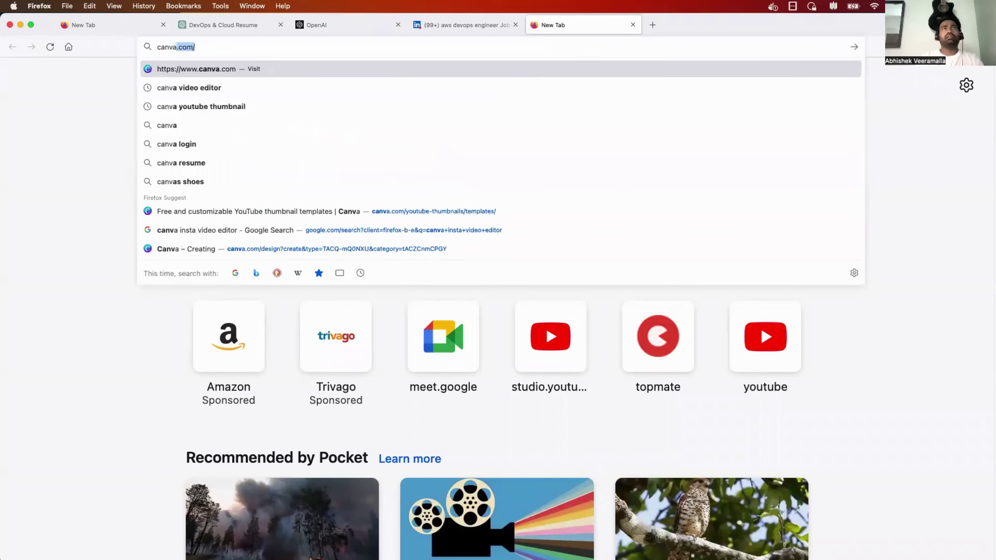
pyautogui.press('Return')
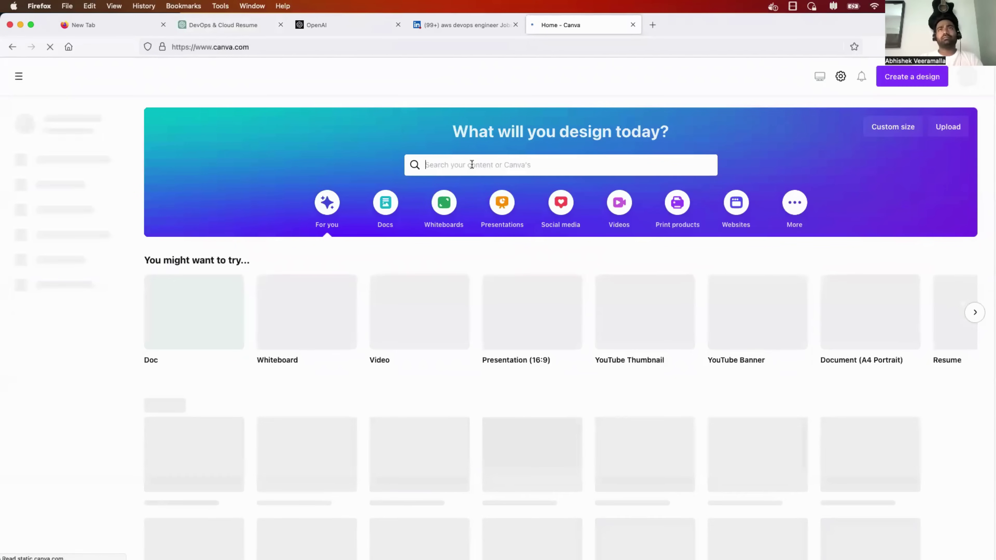
pyautogui.write('resume')
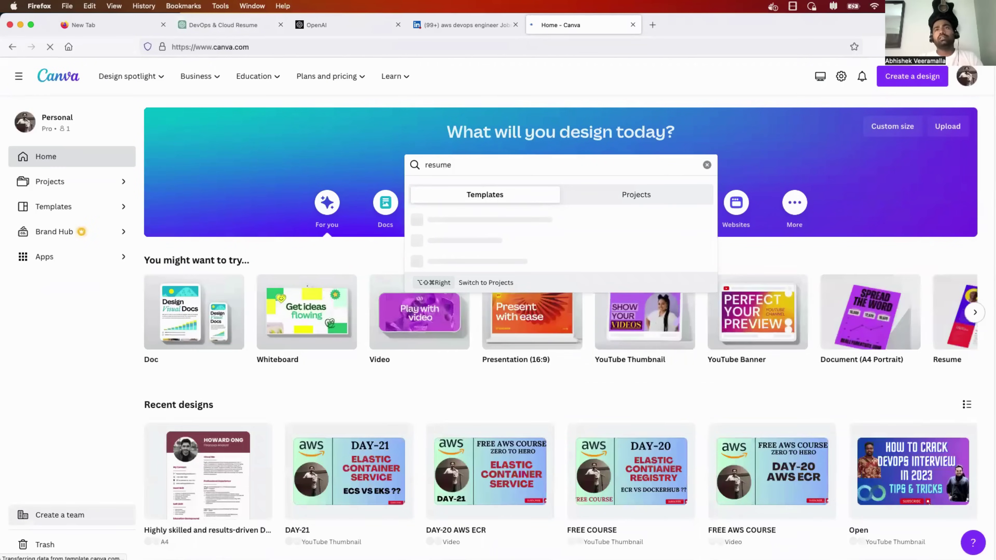
pyautogui.click(461, 220)
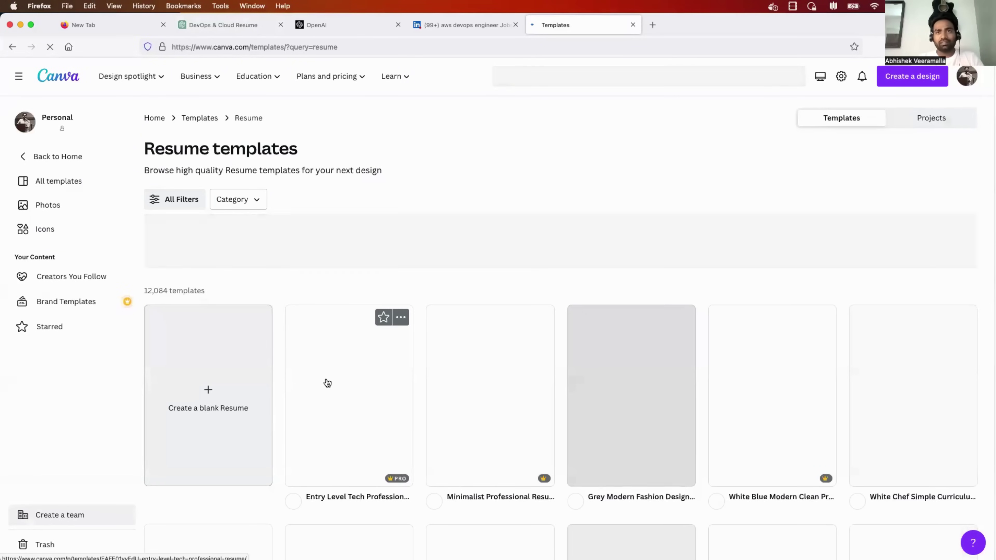
# - Choose the White and Black Minimalist Marketing Manager Resume template and open it for customizing, with its Profile section in close view
pyautogui.scroll(-3, 327, 383)
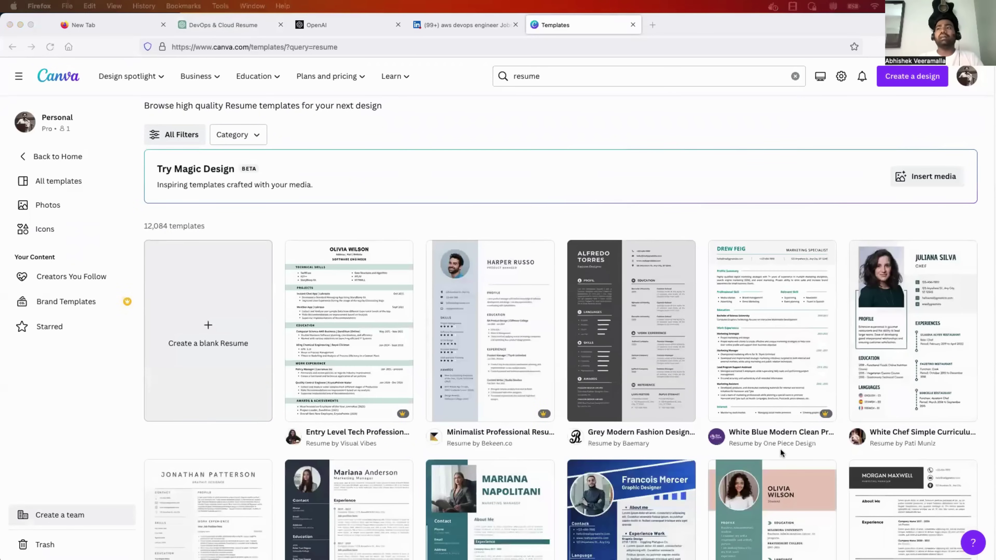
pyautogui.scroll(-5, 725, 362)
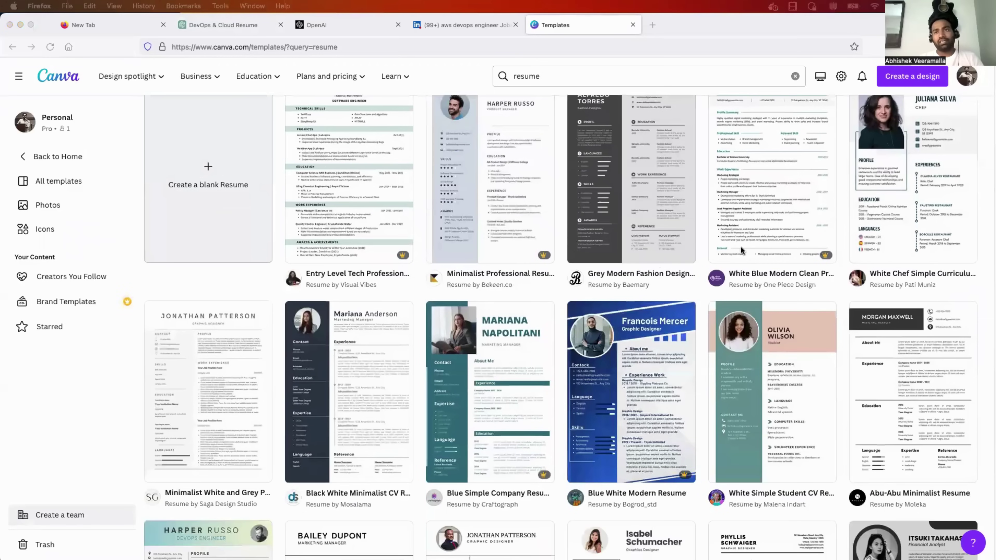
pyautogui.scroll(-2, 473, 363)
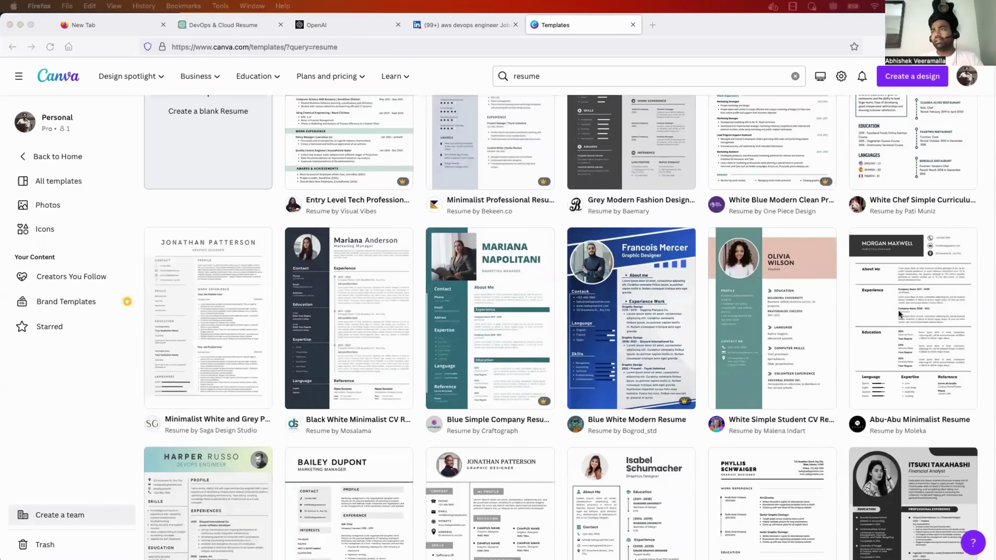
pyautogui.scroll(-5, 442, 332)
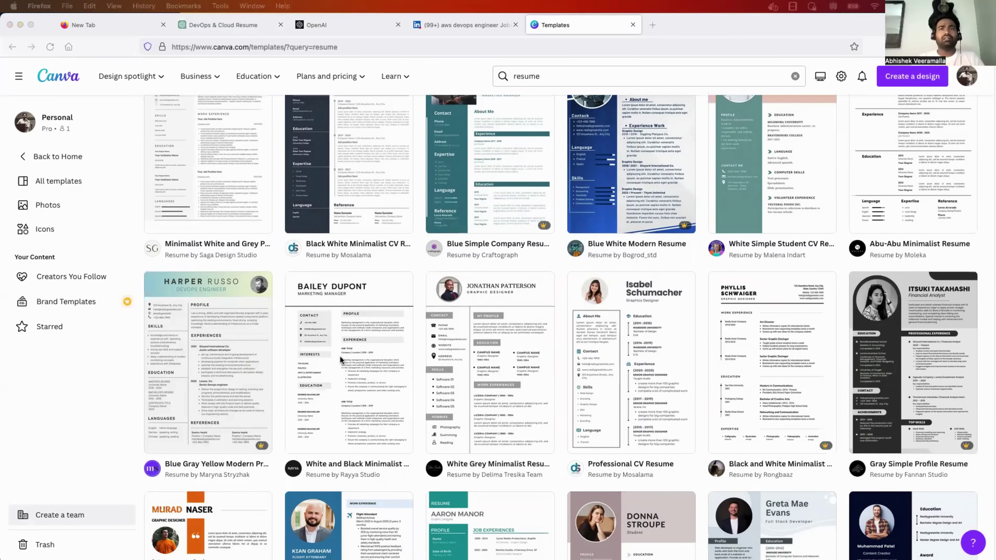
pyautogui.click(346, 345)
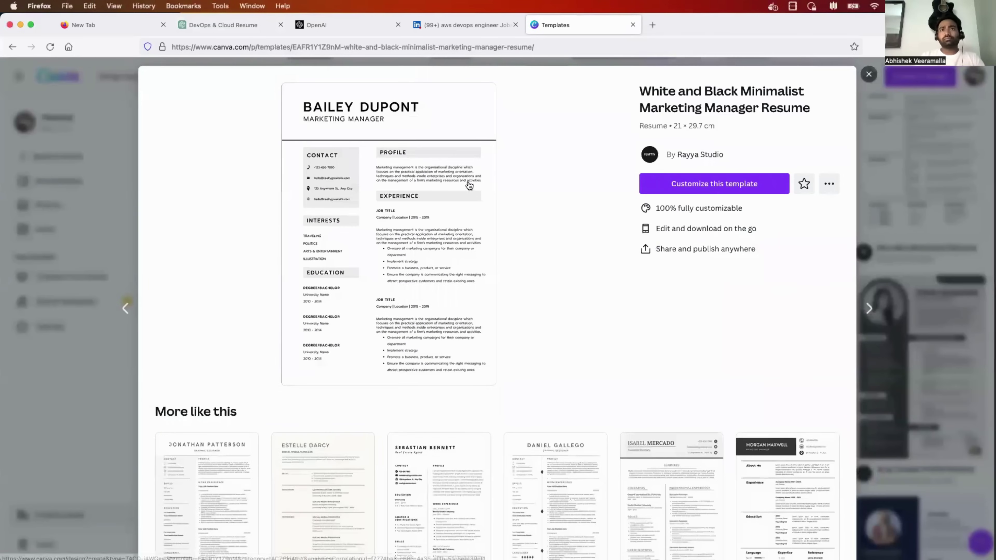
pyautogui.click(701, 193)
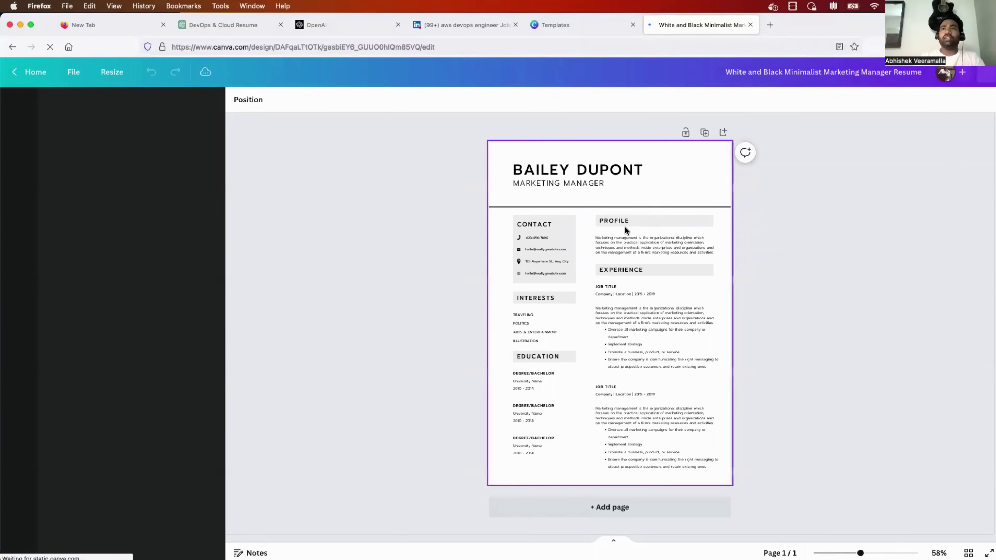
pyautogui.keyDown('ctrl'); pyautogui.scroll(5, 625, 229); pyautogui.keyUp('ctrl')
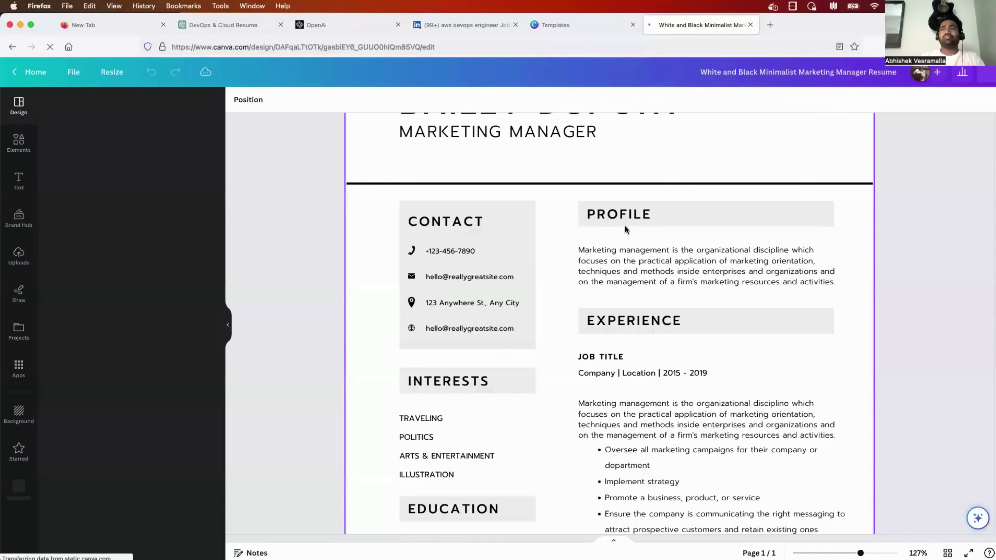
pyautogui.keyDown('ctrl'); pyautogui.scroll(1, 717, 323); pyautogui.keyUp('ctrl')
pyautogui.scroll(2, 716, 323)
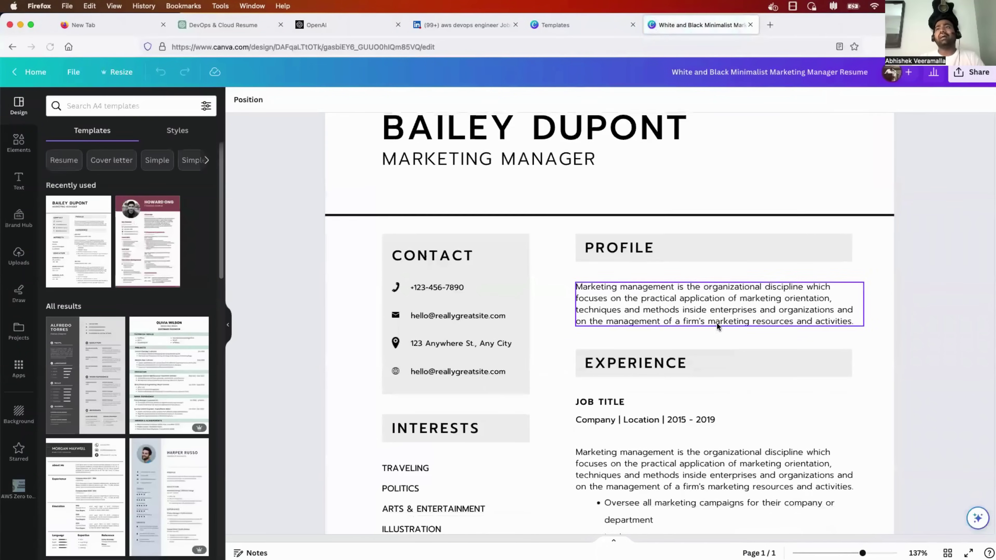
# - Switch to the ChatGPT conversation and copy the Summary paragraph of the AWS Cloud Engineer resume
pyautogui.click(250, 26)
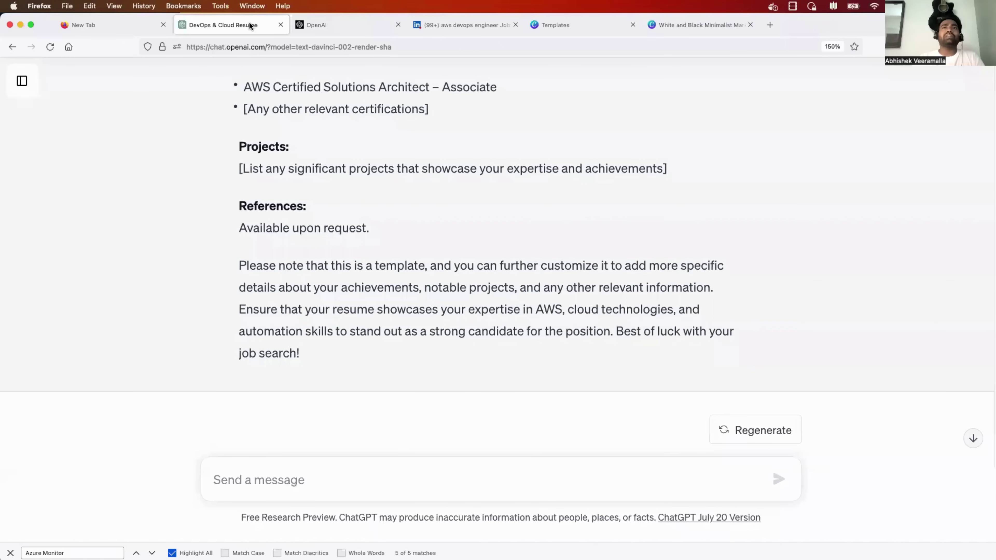
pyautogui.scroll(10, 342, 291)
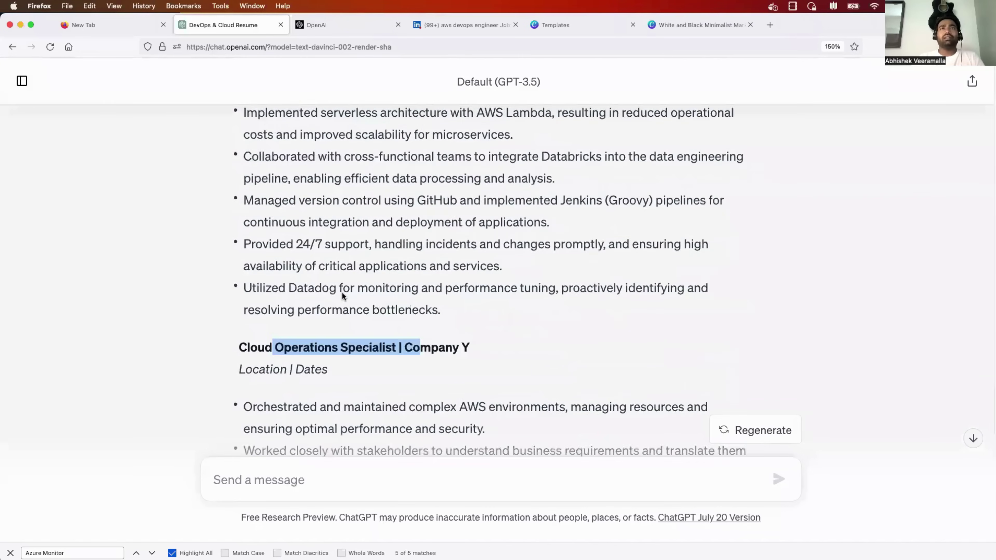
pyautogui.scroll(15, 342, 293)
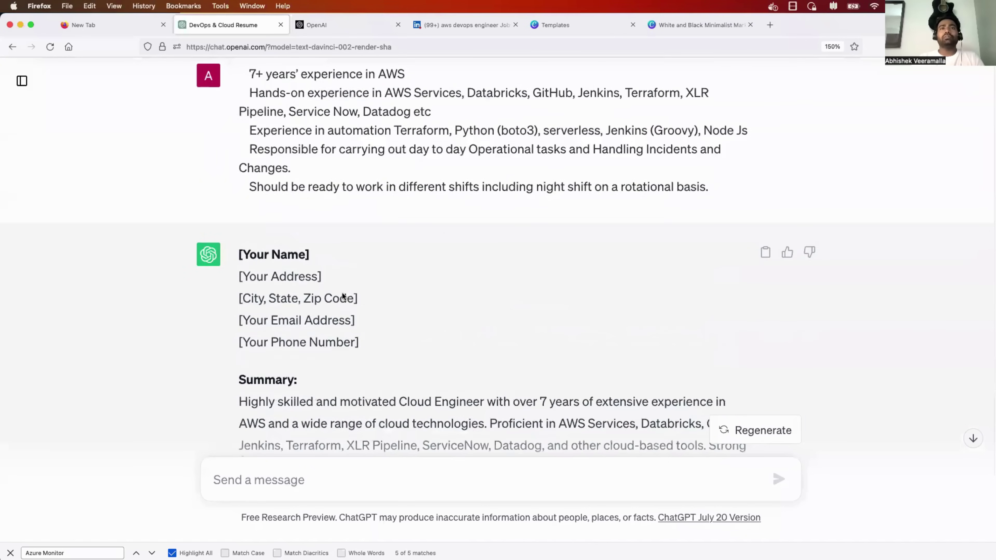
pyautogui.scroll(-5, 343, 296)
pyautogui.moveTo(241, 252); pyautogui.dragTo(764, 396)
pyautogui.press('super+c')
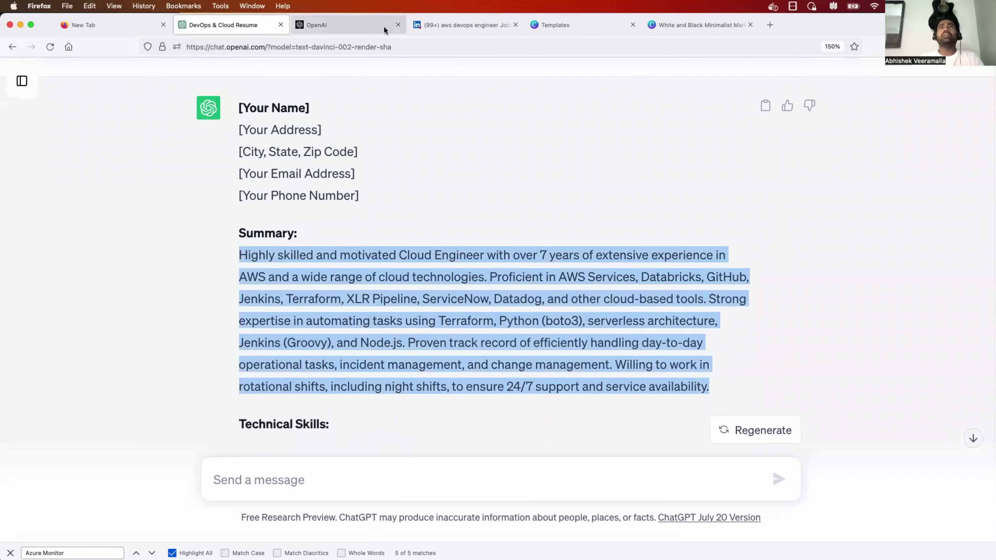
# - Return to the Canva resume and replace the placeholder paragraph under Profile with the copied summary
pyautogui.click(491, 94)
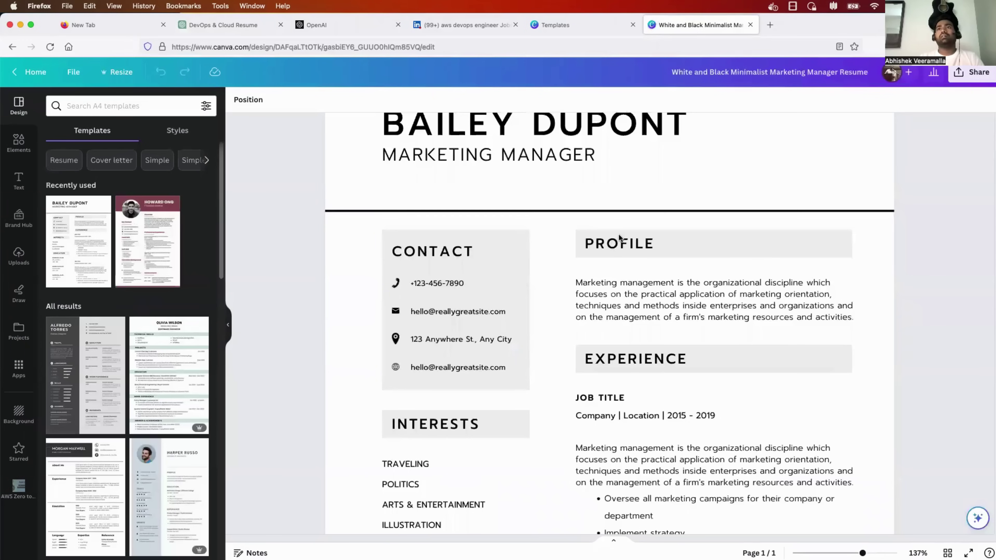
pyautogui.click(659, 294)
pyautogui.click(659, 293)
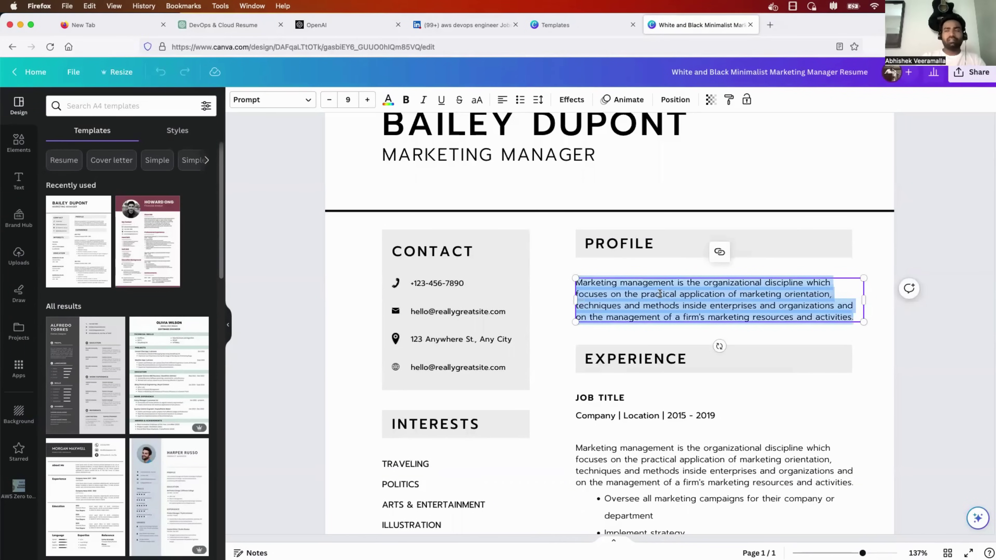
pyautogui.press('BackSpace')
pyautogui.press('super+v')
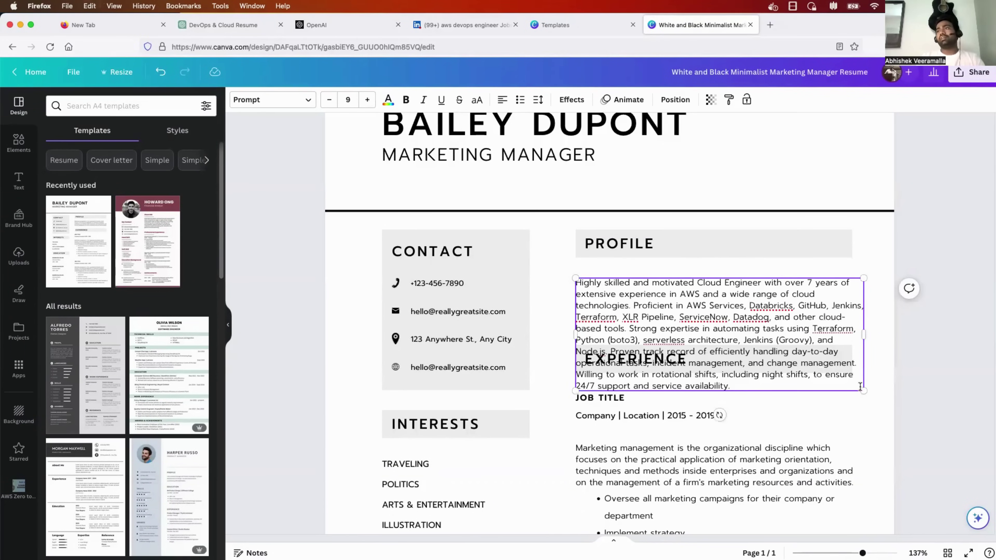
# - Scale the Profile text down to size 6.5 and move it up slightly so it fits above the Experience heading
pyautogui.moveTo(863, 391); pyautogui.dragTo(853, 314)
pyautogui.click(940, 329)
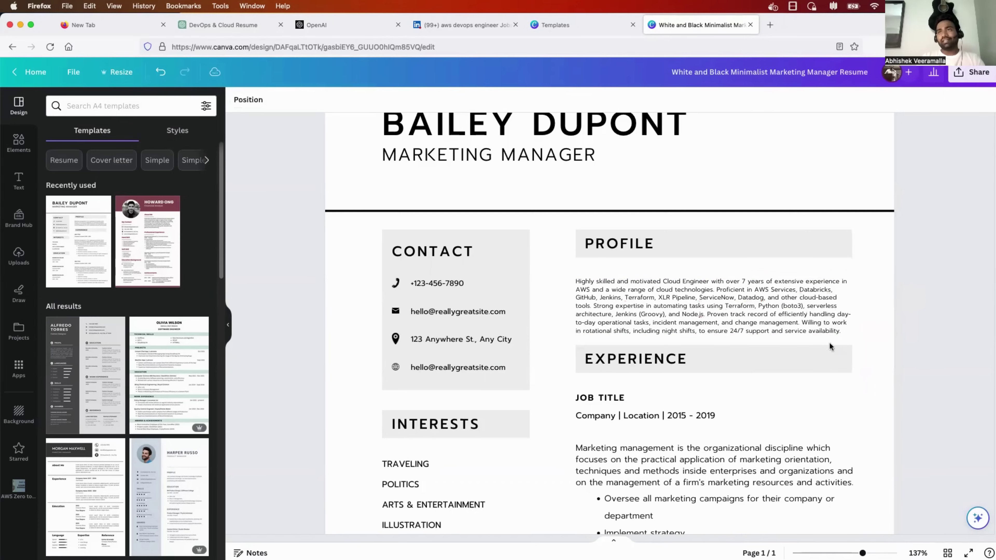
pyautogui.moveTo(735, 313); pyautogui.dragTo(732, 302)
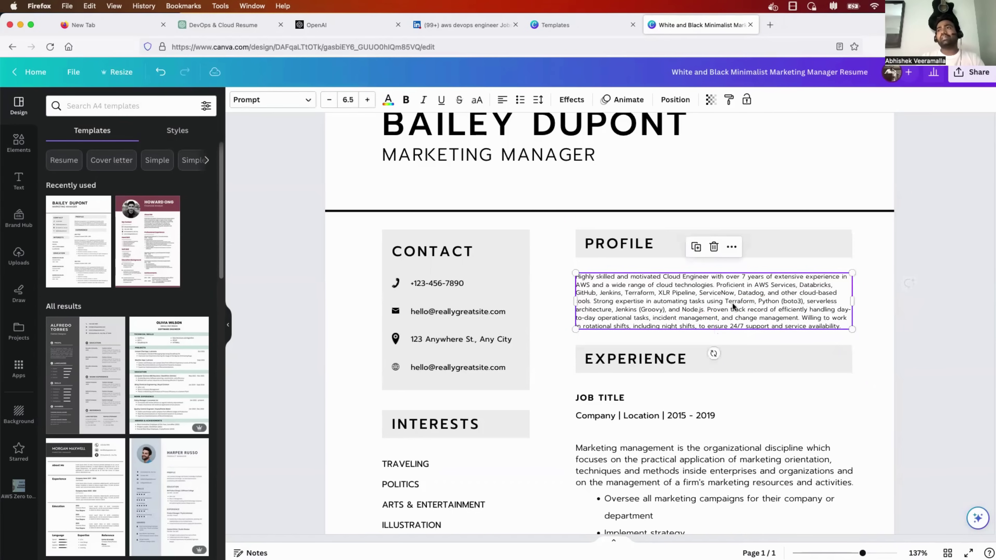
pyautogui.click(904, 338)
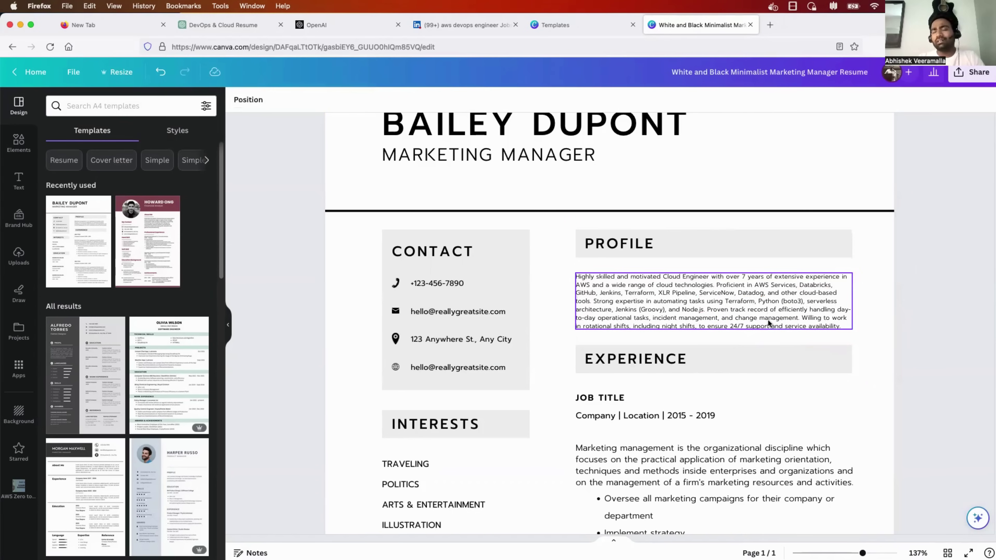
# - Delete the placeholder bullet text under the first job title in the Experience section
pyautogui.scroll(-5, 768, 320)
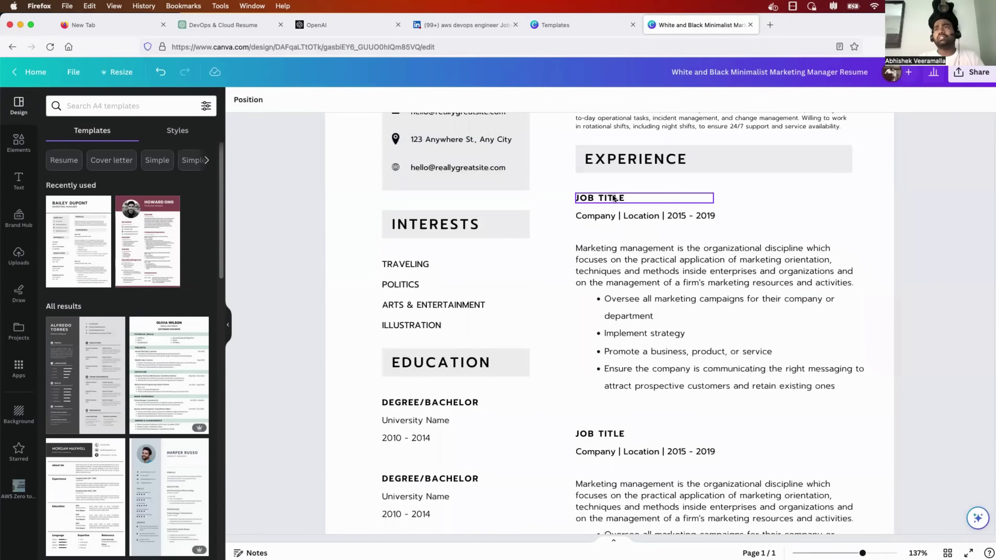
pyautogui.click(636, 217)
pyautogui.click(636, 218)
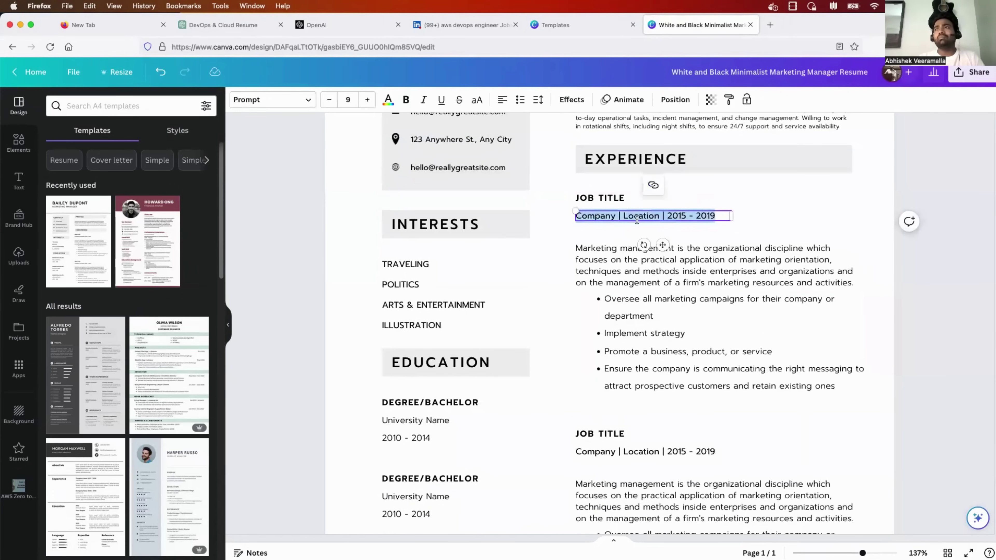
pyautogui.click(629, 276)
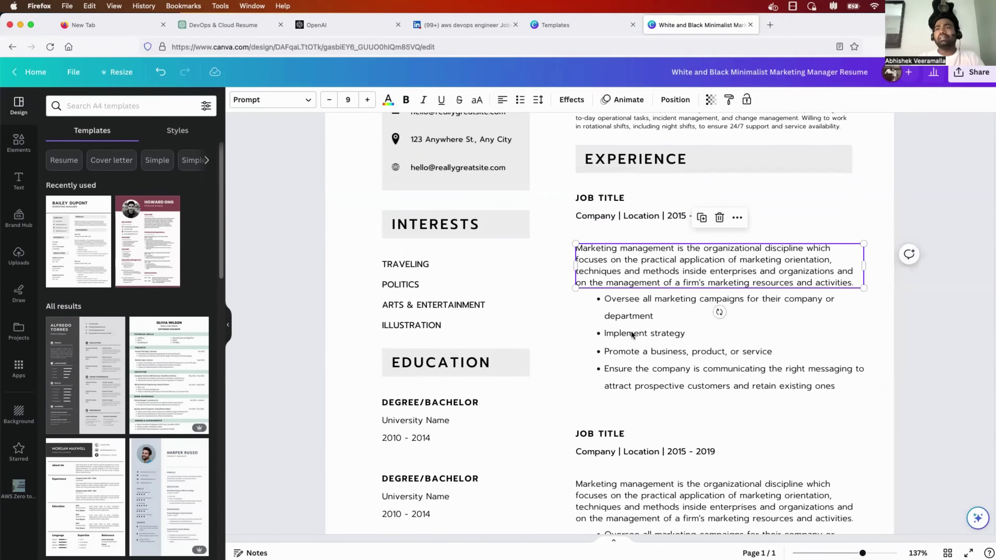
pyautogui.scroll(-2, 633, 358)
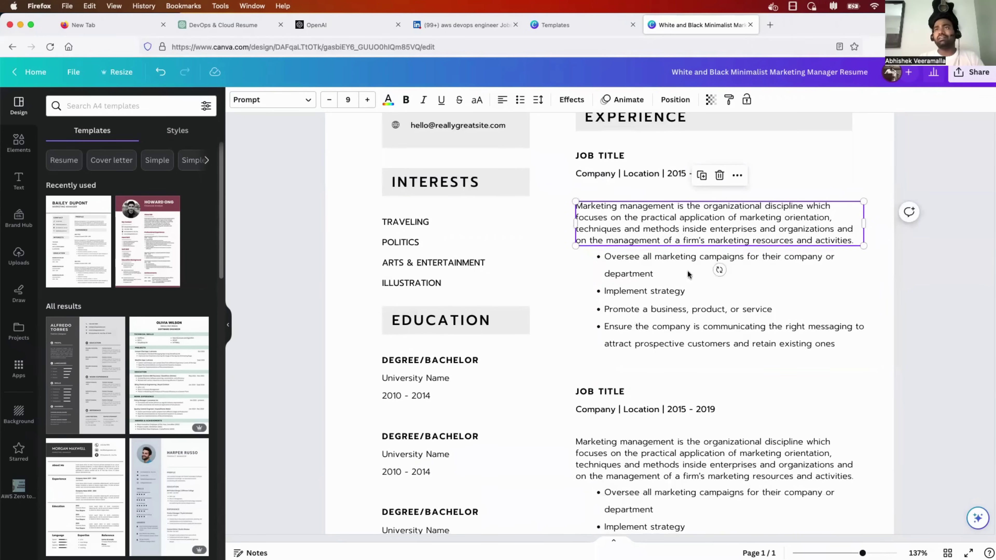
pyautogui.click(727, 299)
pyautogui.doubleClick(811, 329)
pyautogui.tripleClick(811, 328)
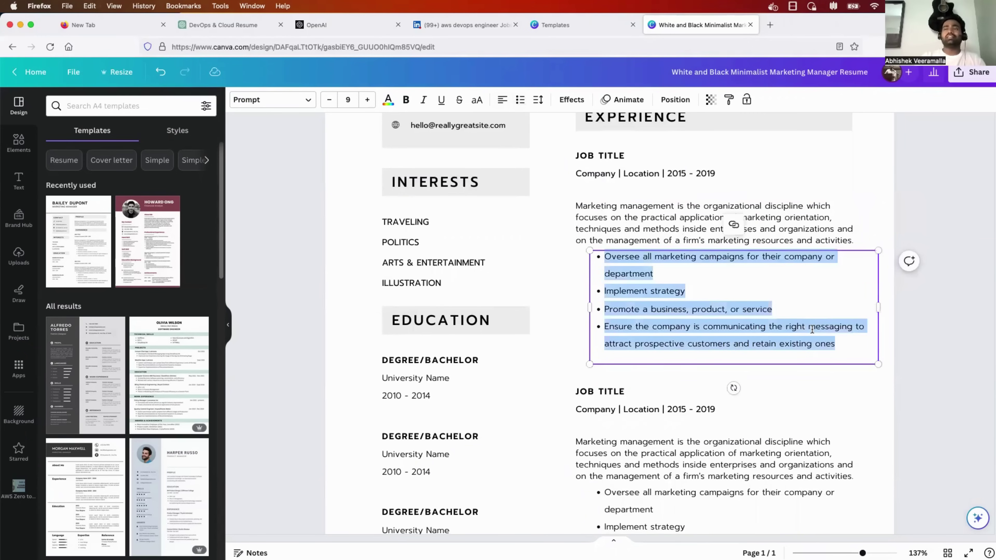
pyautogui.press('BackSpace')
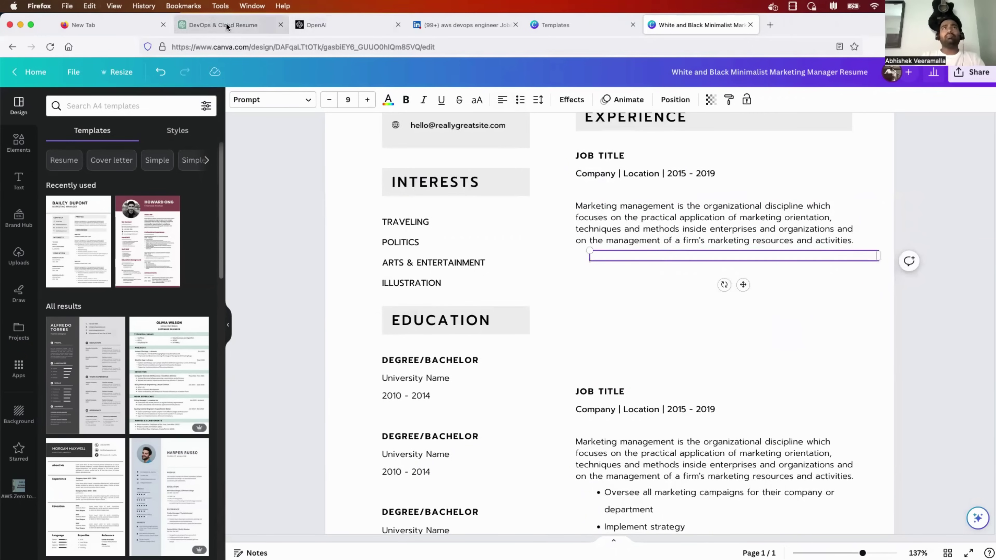
# - Look over the Company X bullets in the ChatGPT resume, then review the Canva resume's Experience, Education and header areas
pyautogui.click(226, 25)
pyautogui.scroll(-15, 400, 294)
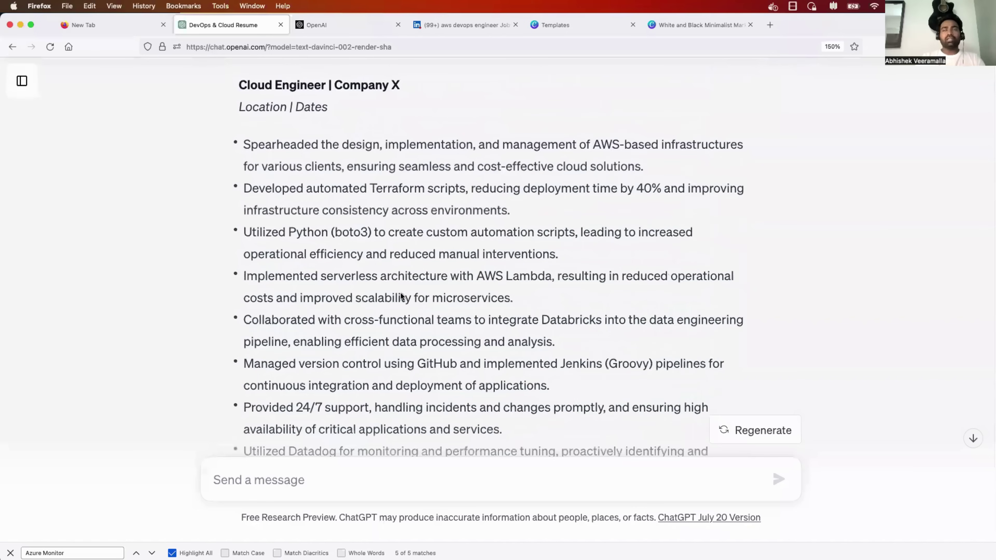
pyautogui.click(696, 25)
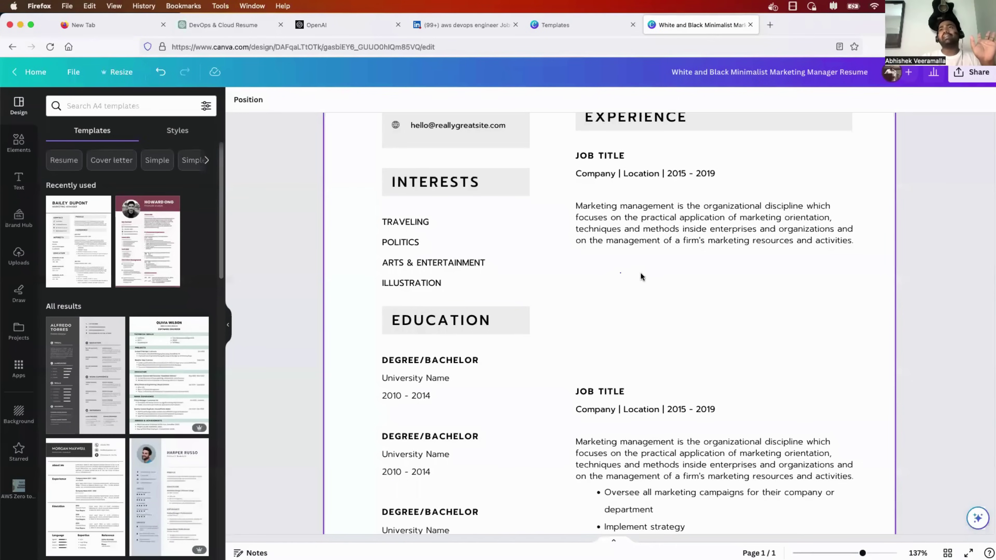
pyautogui.click(668, 288)
pyautogui.scroll(-3, 668, 289)
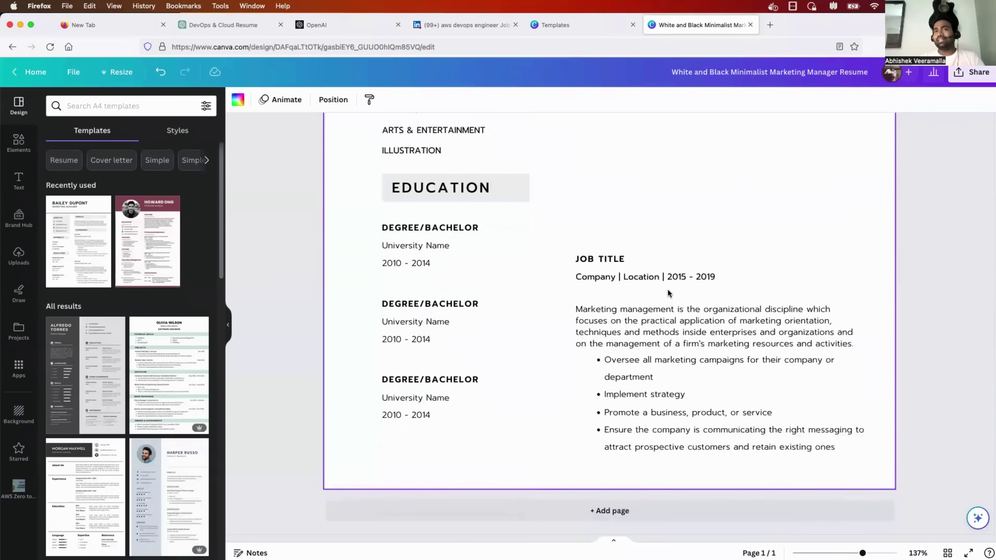
pyautogui.scroll(3, 668, 289)
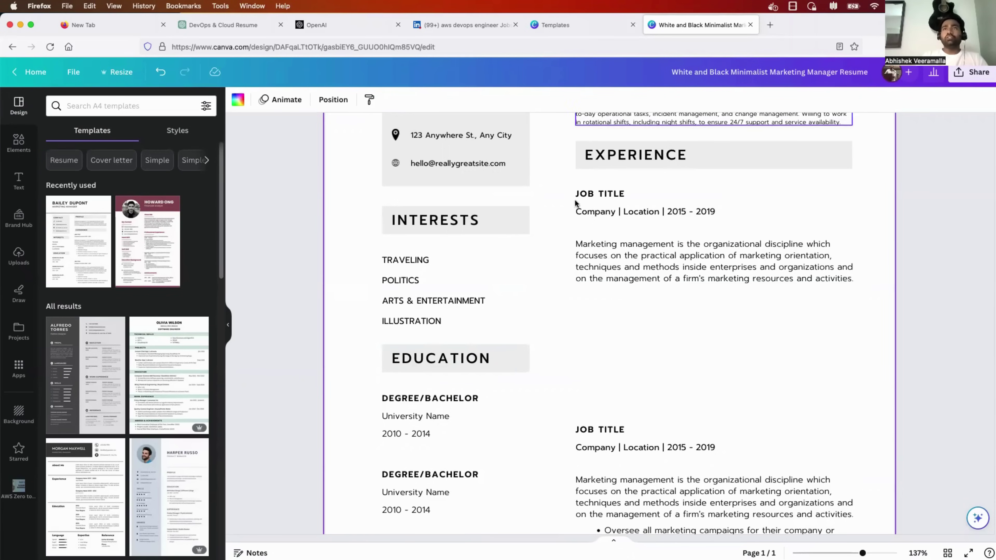
pyautogui.scroll(7, 557, 263)
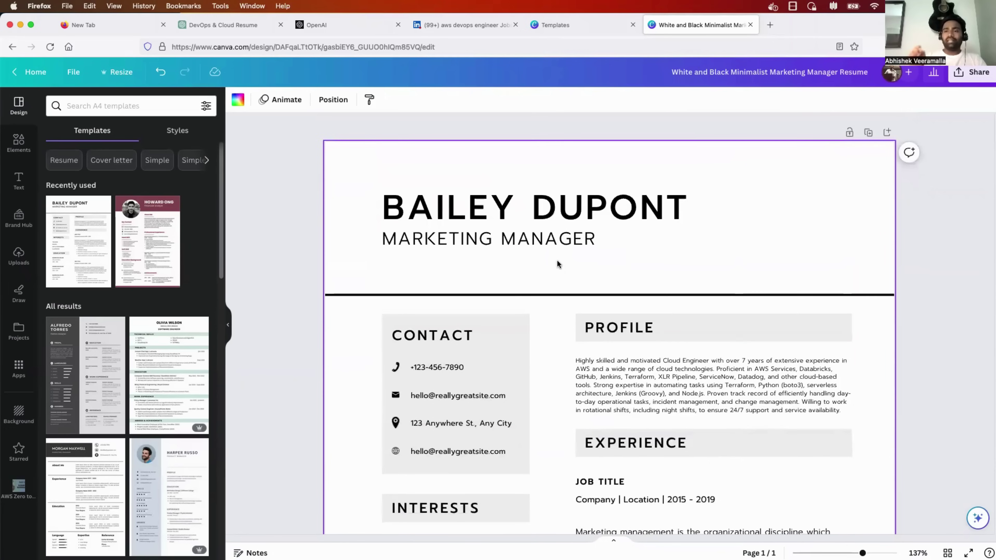
# - Go back to ChatGPT and review the AWS resume's Technical Skills, Work Experience and closing sections
pyautogui.click(220, 25)
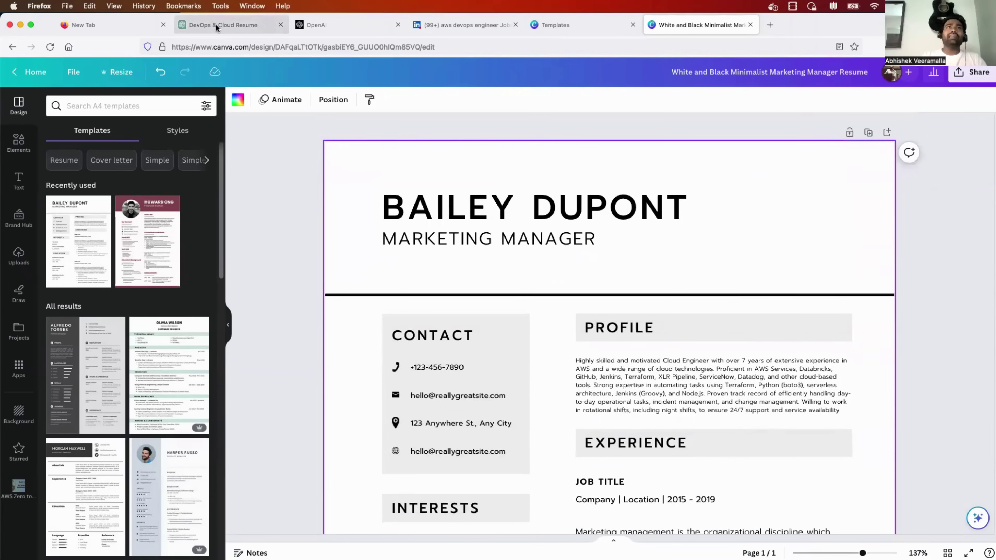
pyautogui.scroll(10, 405, 261)
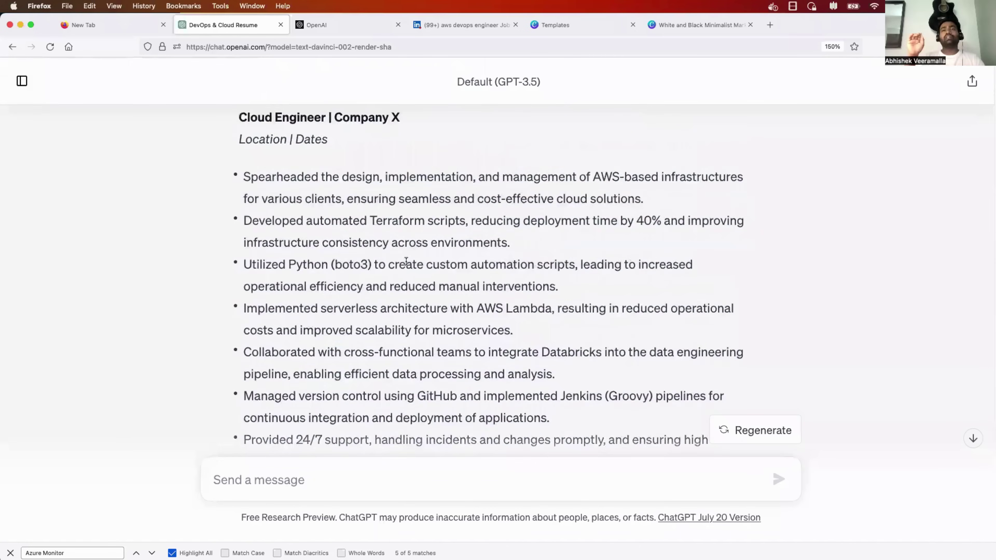
pyautogui.scroll(5, 406, 263)
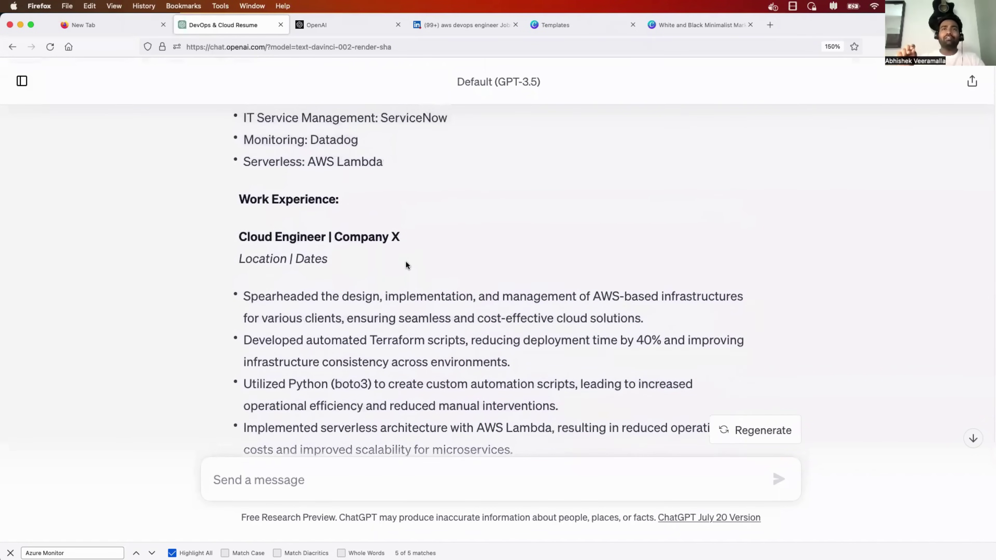
pyautogui.scroll(1, 406, 265)
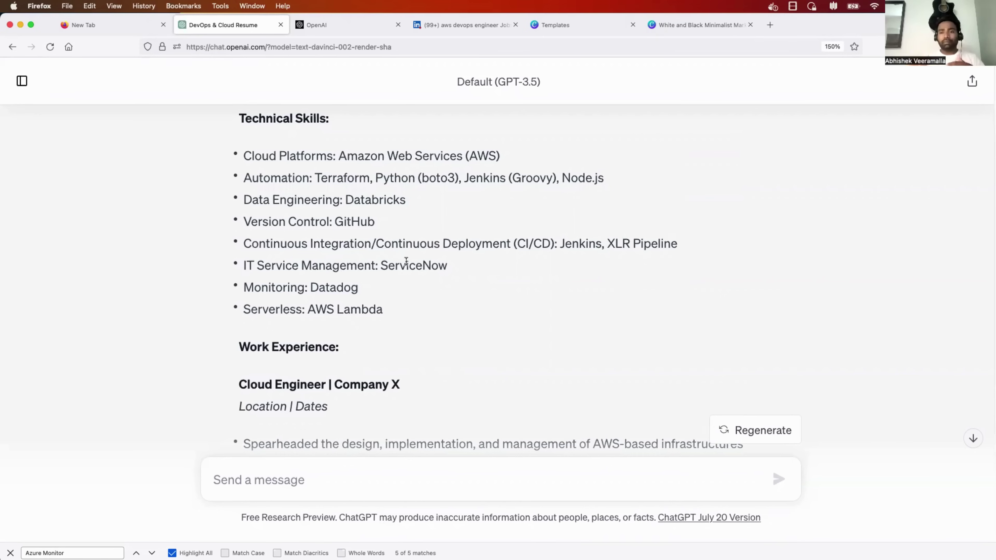
pyautogui.scroll(-10, 349, 346)
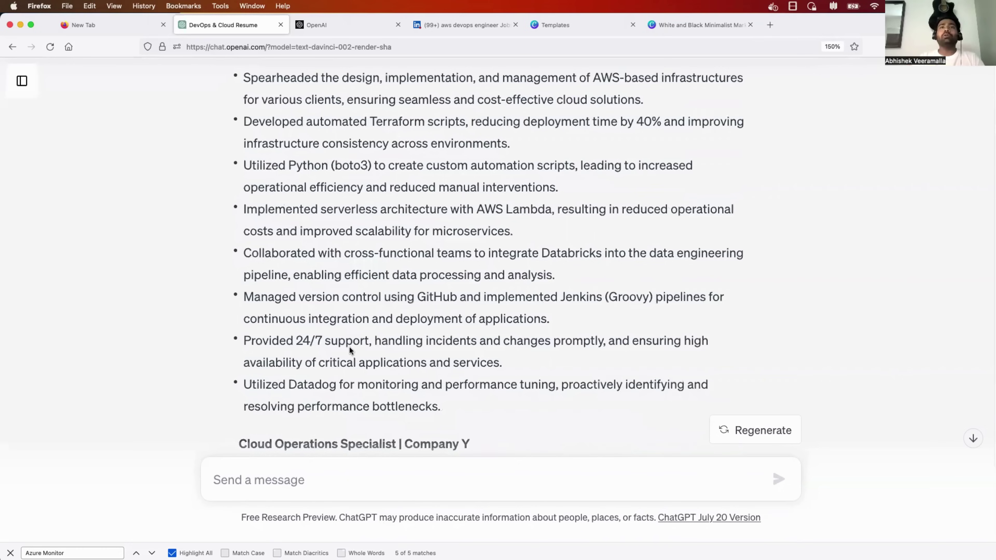
pyautogui.scroll(-15, 349, 347)
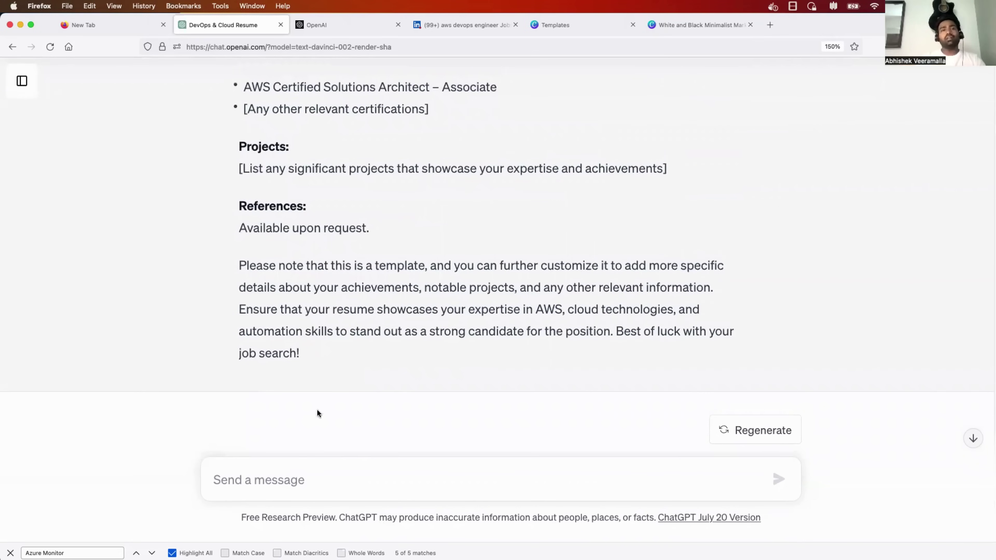
# - Copy the original resume builder prompt from the start of the ChatGPT conversation and paste it as a new message
pyautogui.click(279, 473)
pyautogui.scroll(20, 331, 219)
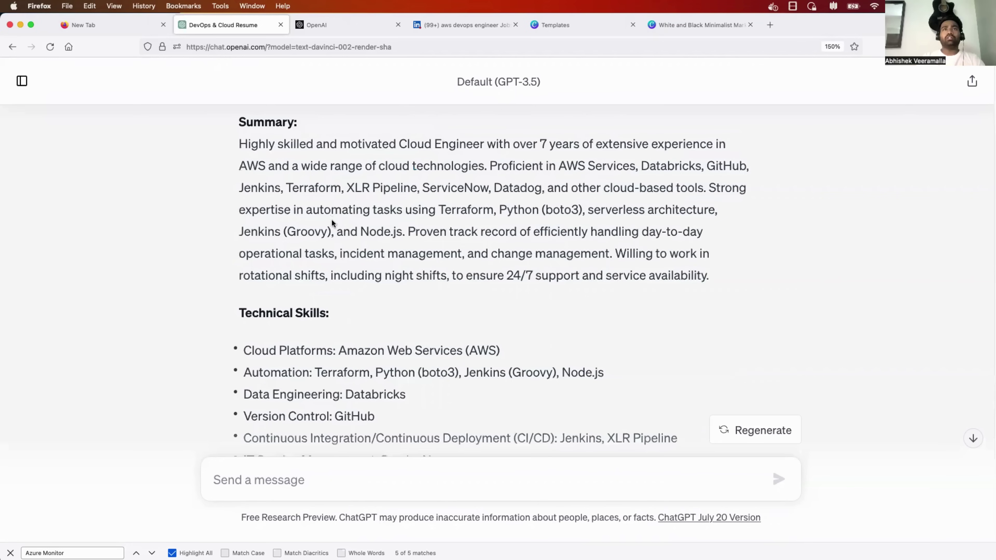
pyautogui.moveTo(238, 134); pyautogui.dragTo(504, 322)
pyautogui.press('super+c')
pyautogui.scroll(-20, 504, 323)
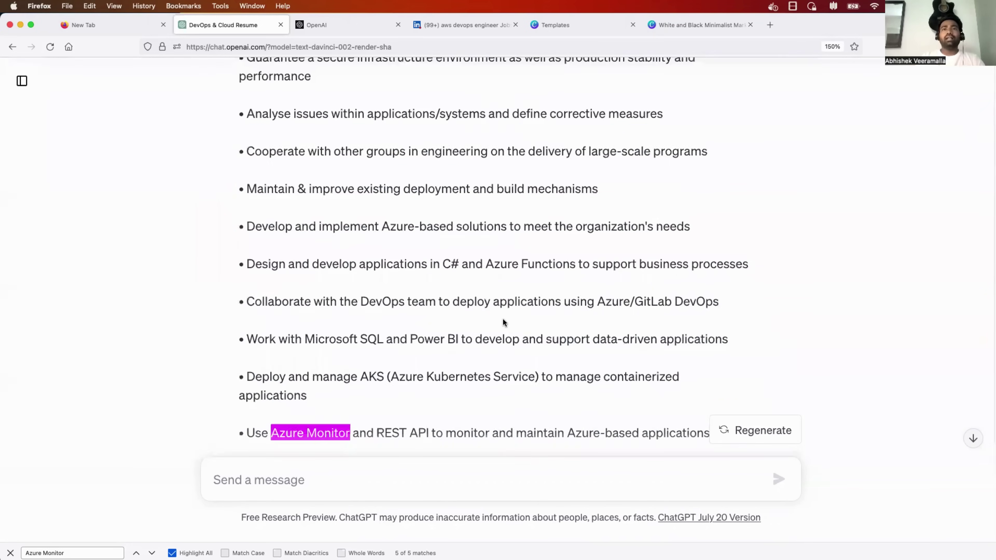
pyautogui.scroll(-10, 423, 446)
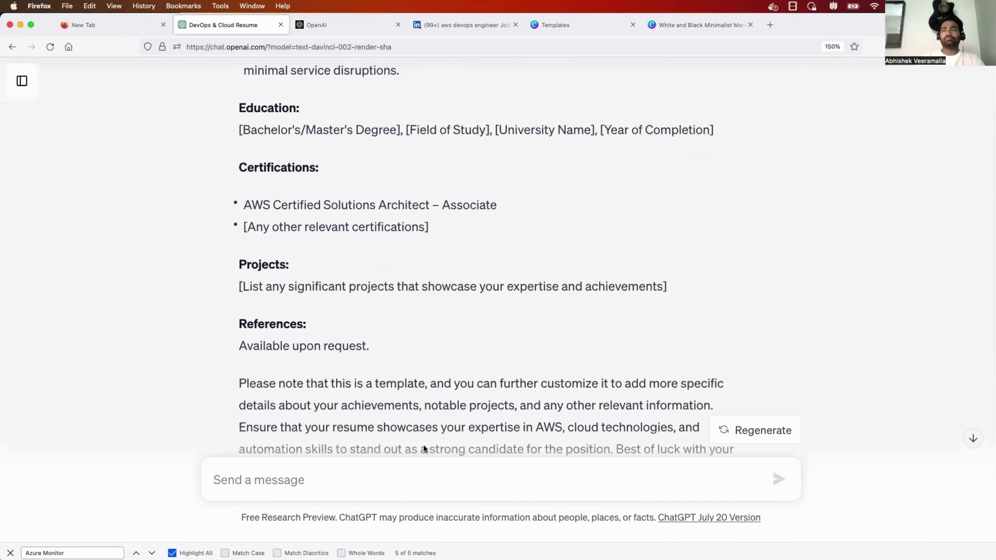
pyautogui.click(399, 479)
pyautogui.press('super+v')
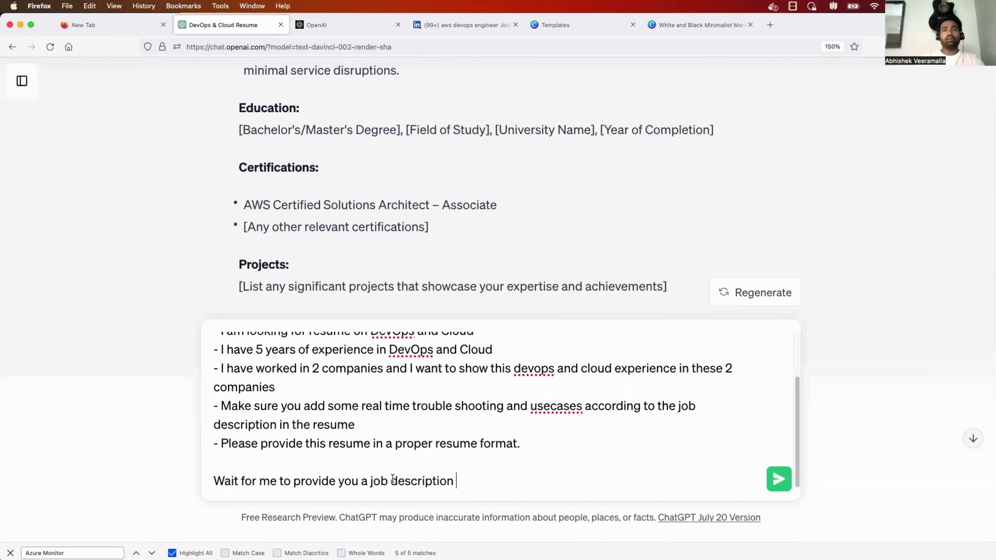
# - In the pasted prompt's opening line, replace "according to the Job description" with "on aws, kubernetes, terraform,"
pyautogui.scroll(3, 412, 388)
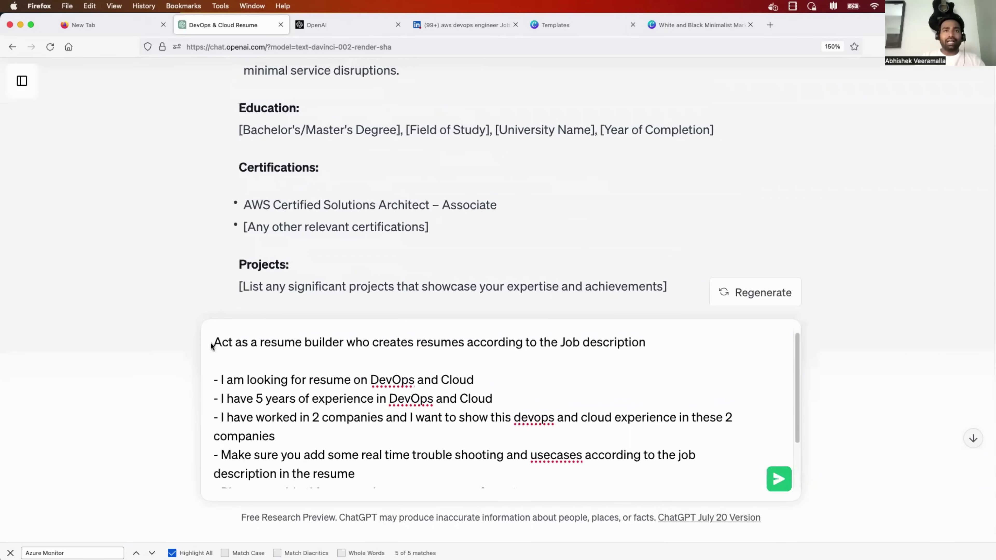
pyautogui.moveTo(361, 344); pyautogui.dragTo(697, 340)
pyautogui.press('BackSpace')
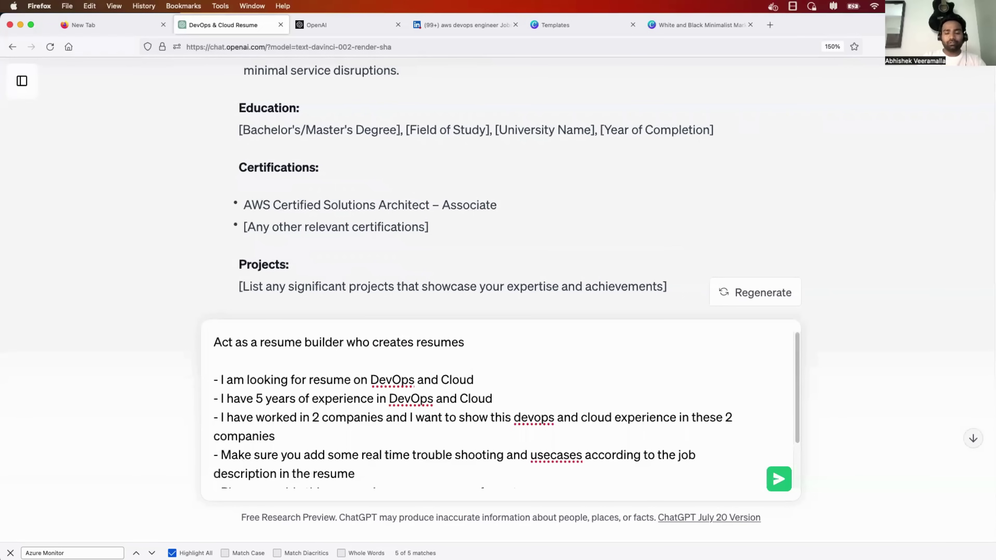
pyautogui.write('on aws')
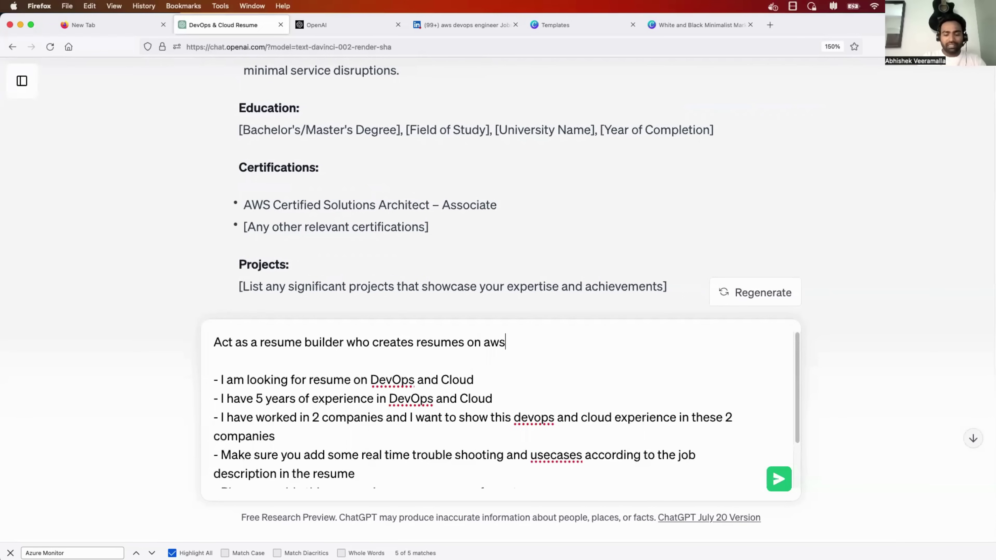
pyautogui.write(', kubernete')
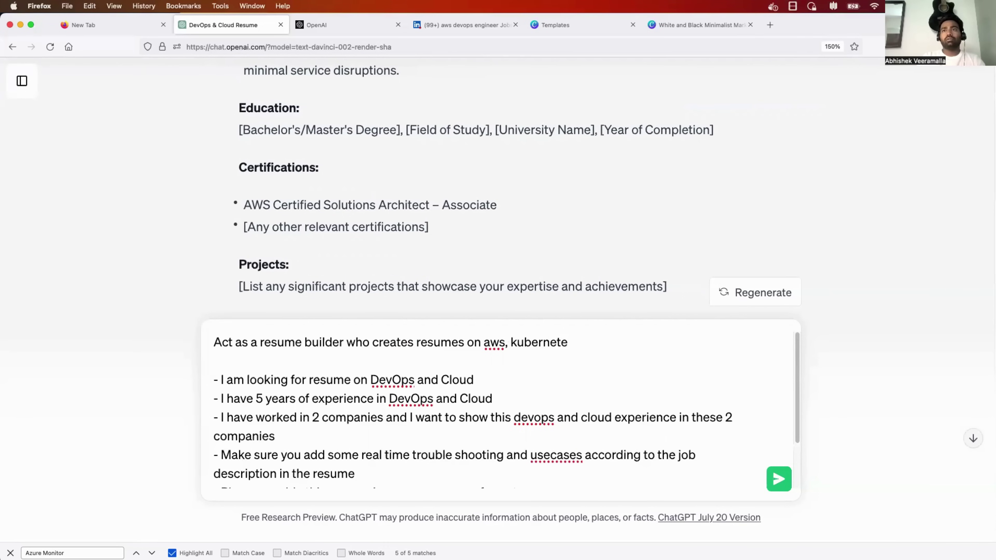
pyautogui.write('s, terrraform')
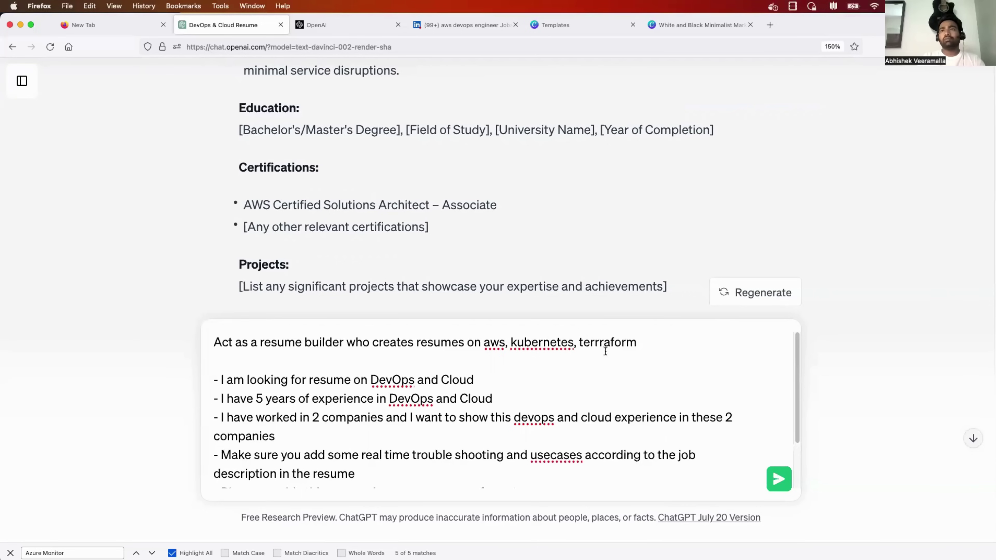
pyautogui.click(601, 343)
pyautogui.press('BackSpace')
pyautogui.click(640, 345)
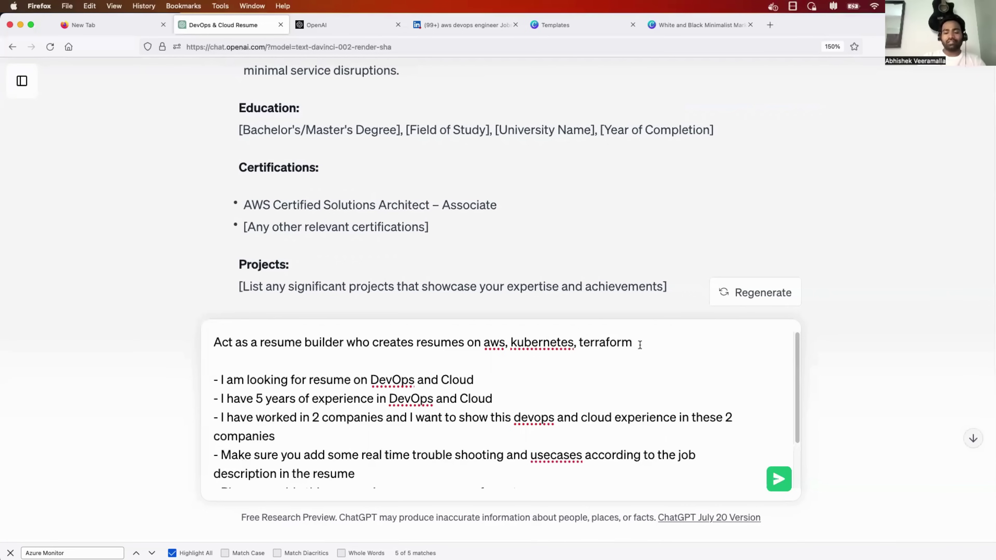
pyautogui.write(', ')
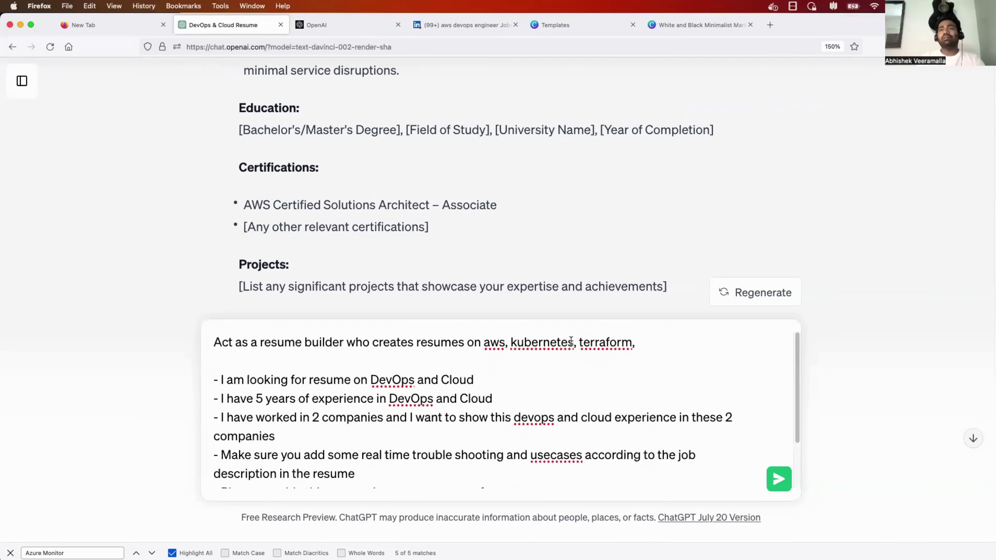
# - Extend the skills list in the prompt's opening line with "ansible, git, linux, shell scripting and docker."
pyautogui.write('amsi')
pyautogui.press('BackSpace')
pyautogui.press('BackSpace')
pyautogui.press('BackSpace')
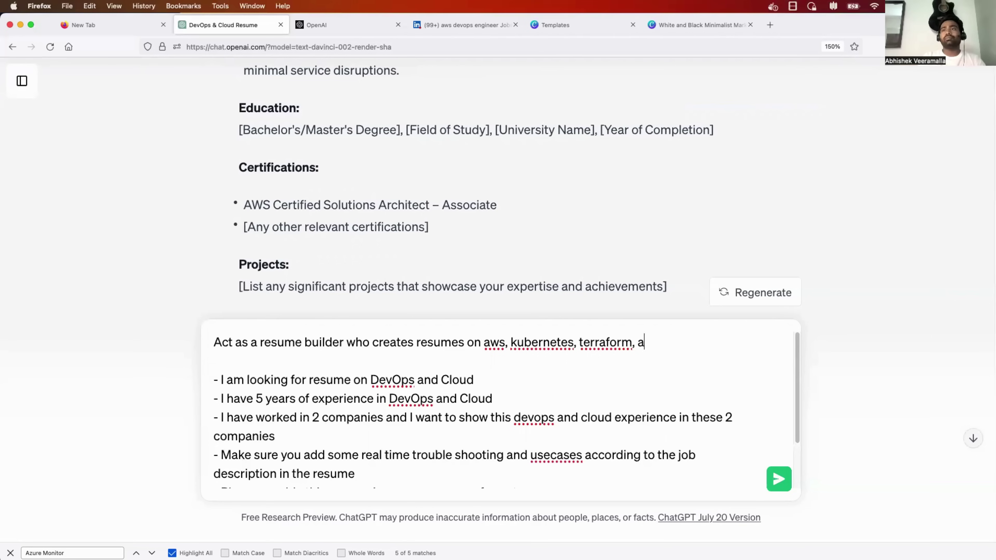
pyautogui.write('nsible, ')
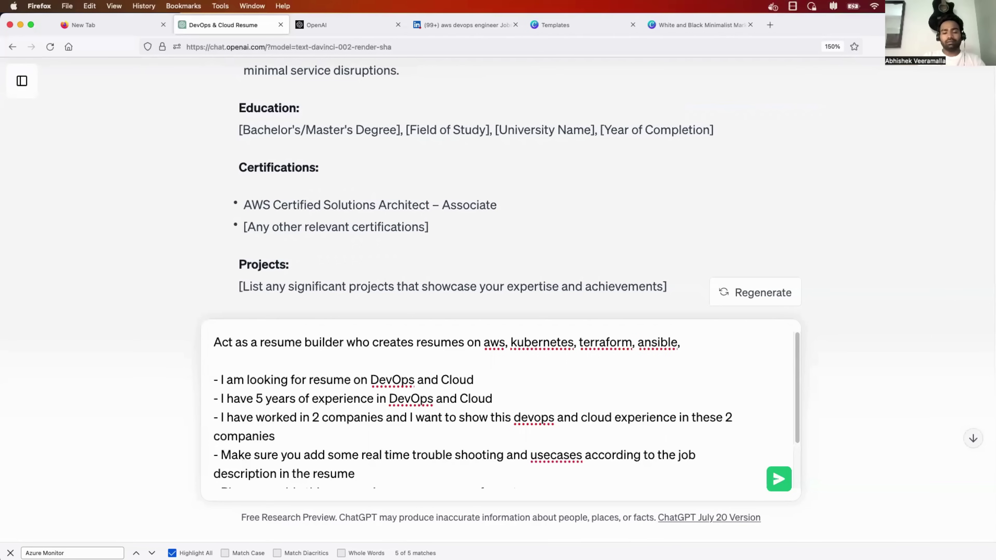
pyautogui.write('git, lin')
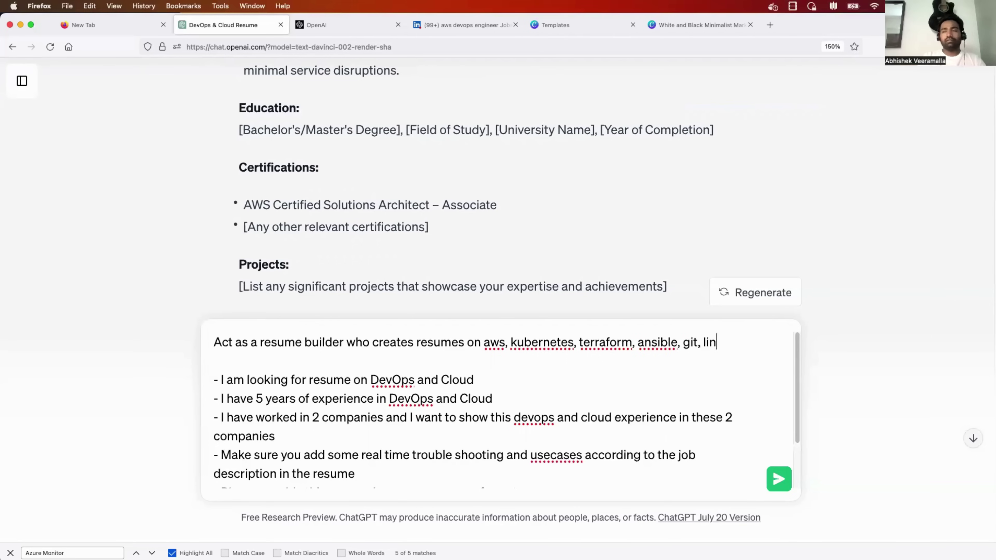
pyautogui.write('ux, shell scr')
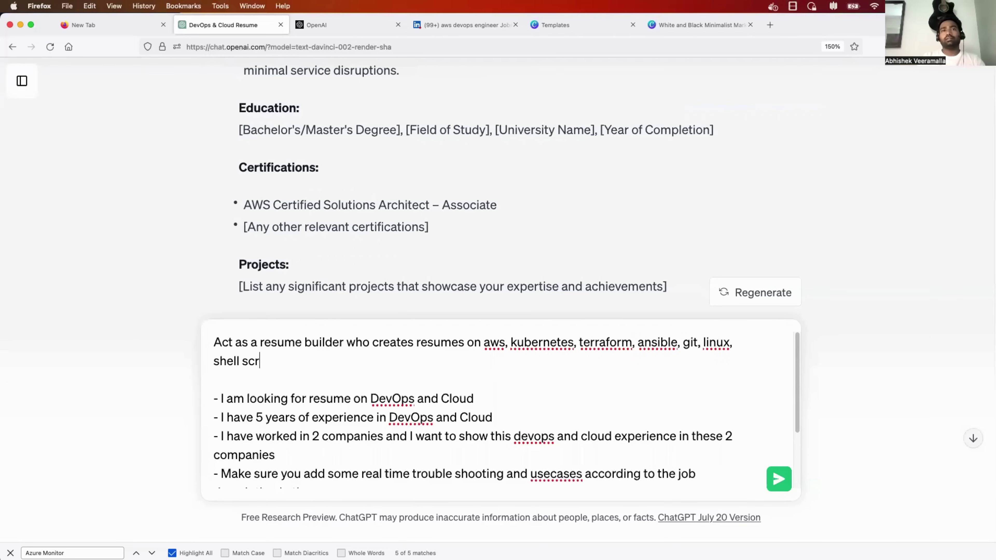
pyautogui.write('ipting and')
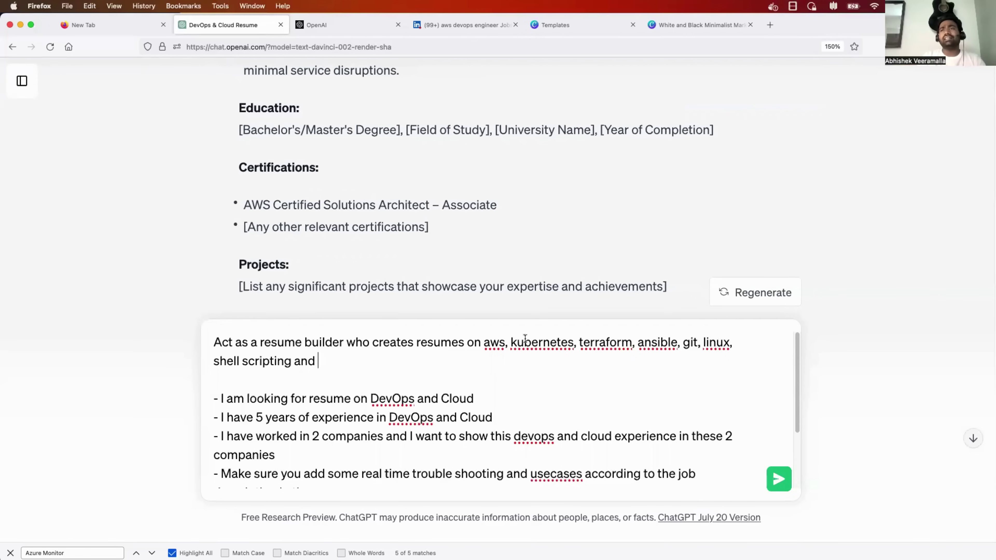
pyautogui.moveTo(511, 341); pyautogui.dragTo(638, 339)
pyautogui.click(334, 359)
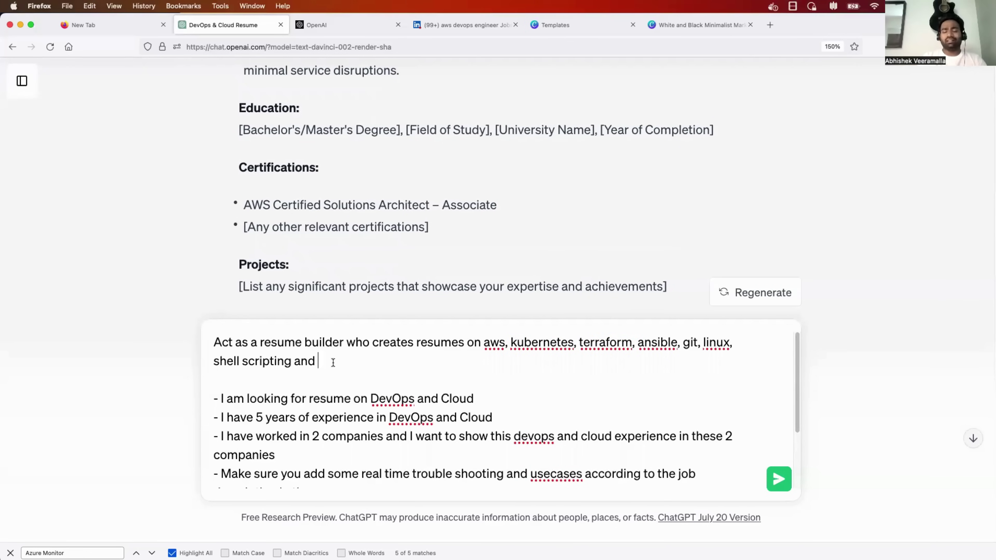
pyautogui.write('docker ')
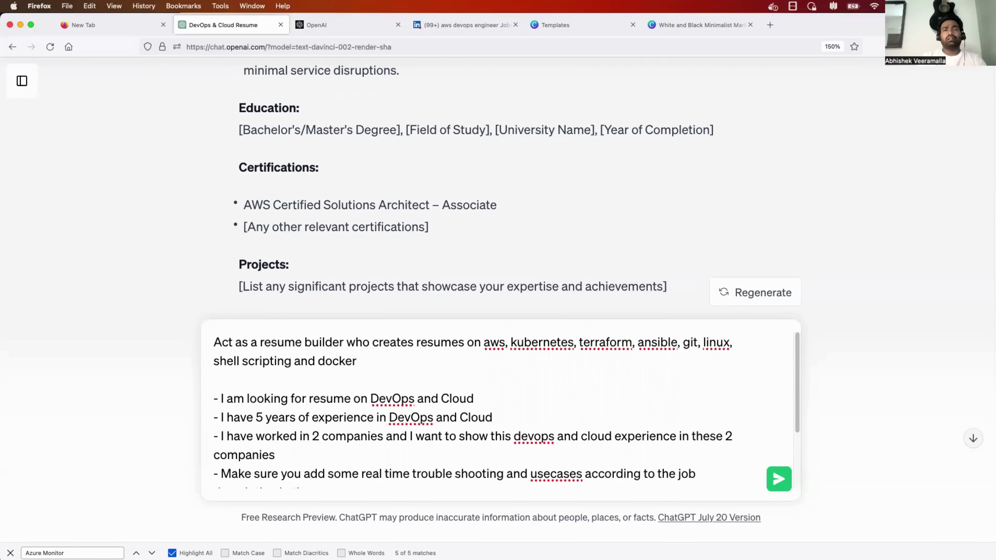
pyautogui.write('.')
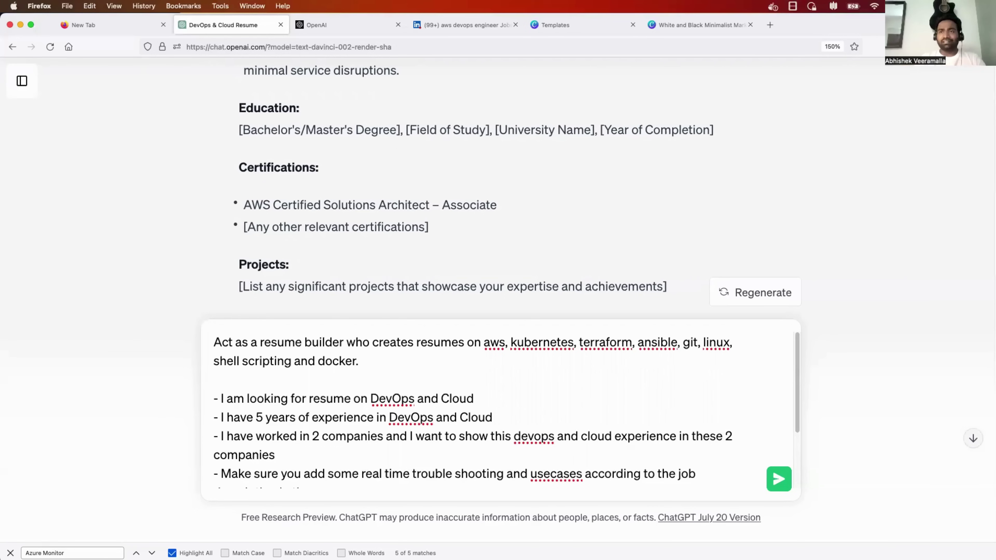
# - Remove the closing line "Wait for me to provide you a job description" from the prompt and send the message
pyautogui.scroll(-1, 380, 364)
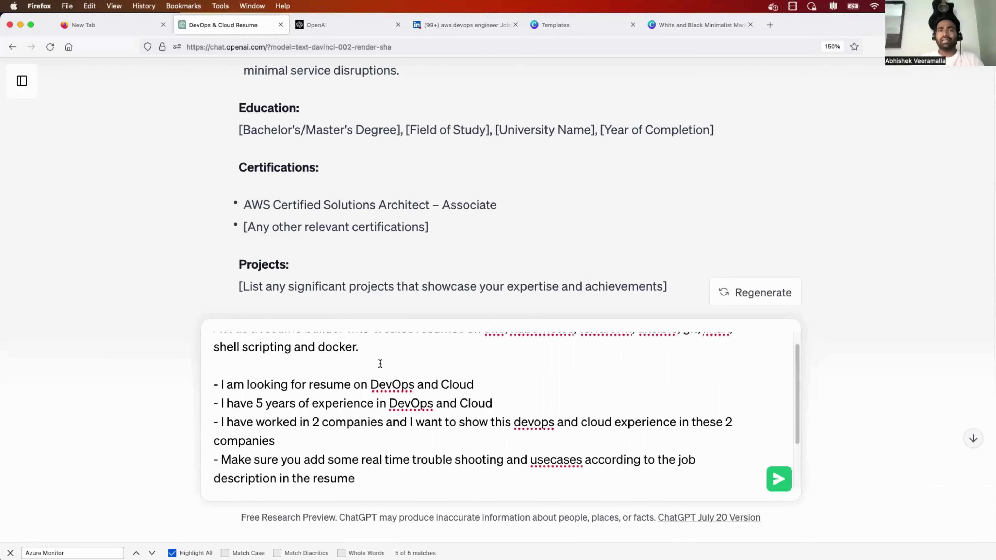
pyautogui.write('- Please provide this resume in a proper resume format.  Wait for me to provide you a job description')
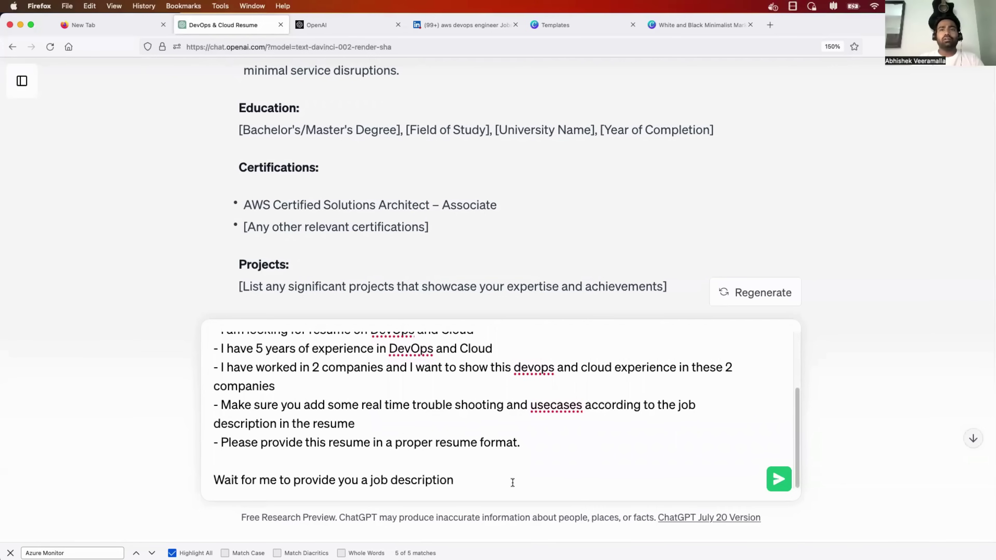
pyautogui.moveTo(456, 480); pyautogui.dragTo(210, 481)
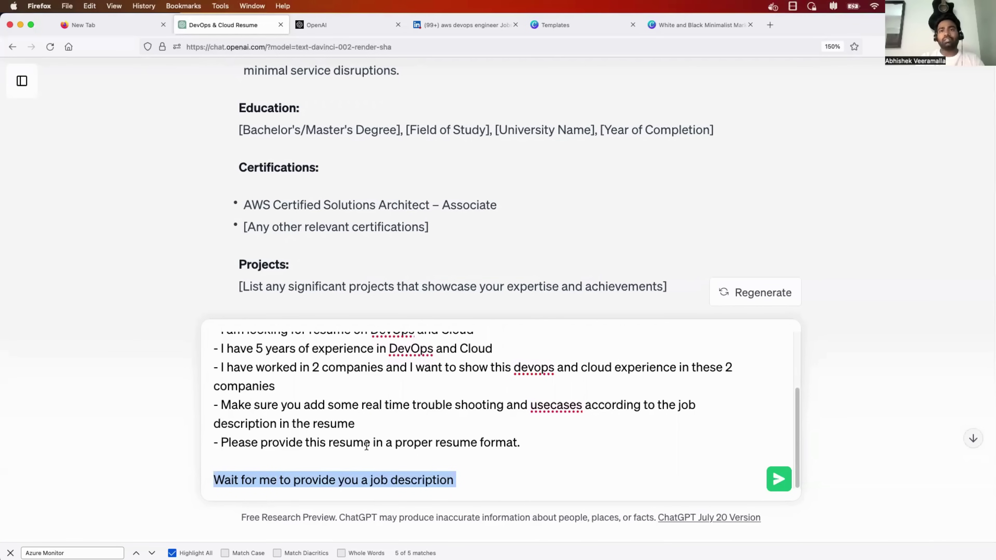
pyautogui.press('BackSpace')
pyautogui.press('BackSpace')
pyautogui.press('BackSpace')
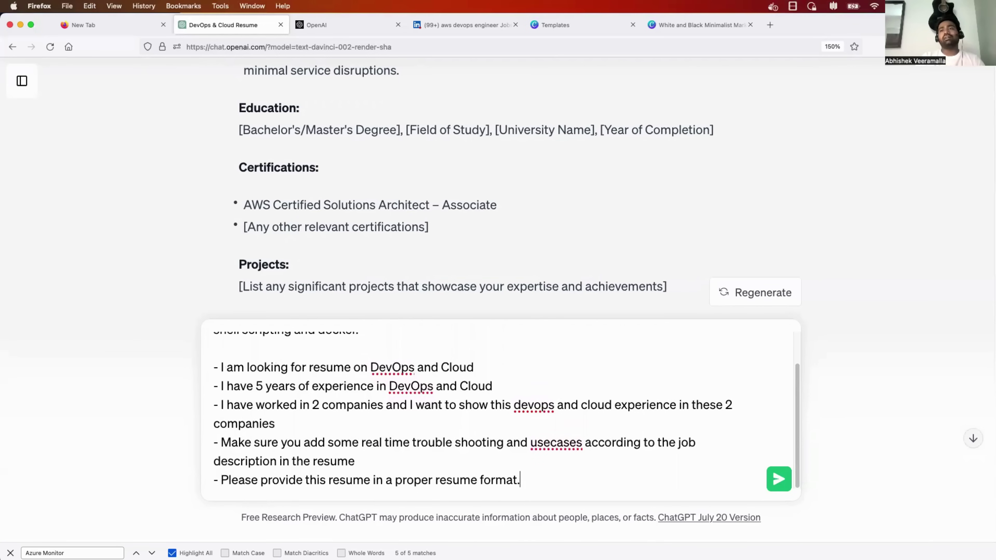
pyautogui.click(779, 479)
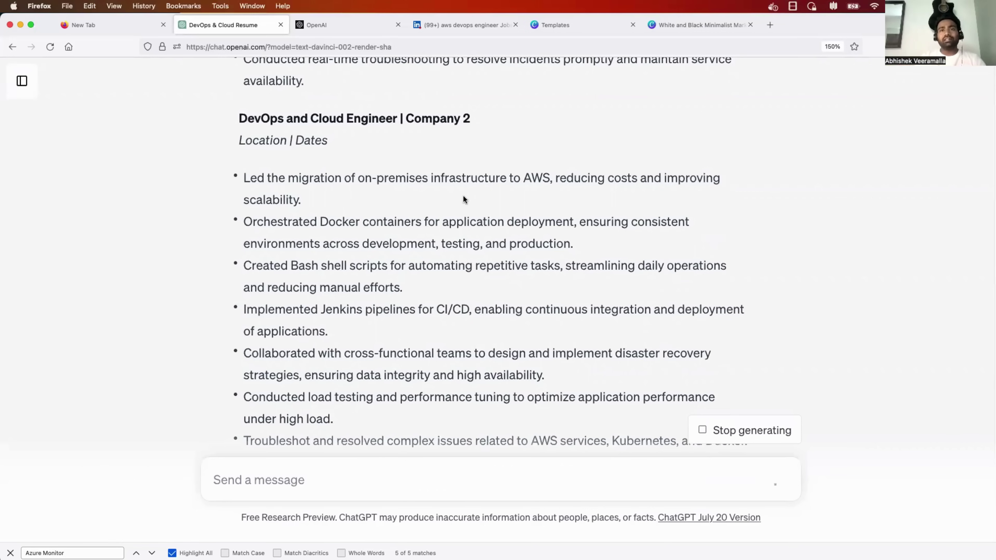
# - Review the generated skills-based resume from its header to the troubleshooting section, focusing on the Jenkins pipelines bullet under Company 2
pyautogui.scroll(3, 463, 195)
pyautogui.scroll(15, 463, 195)
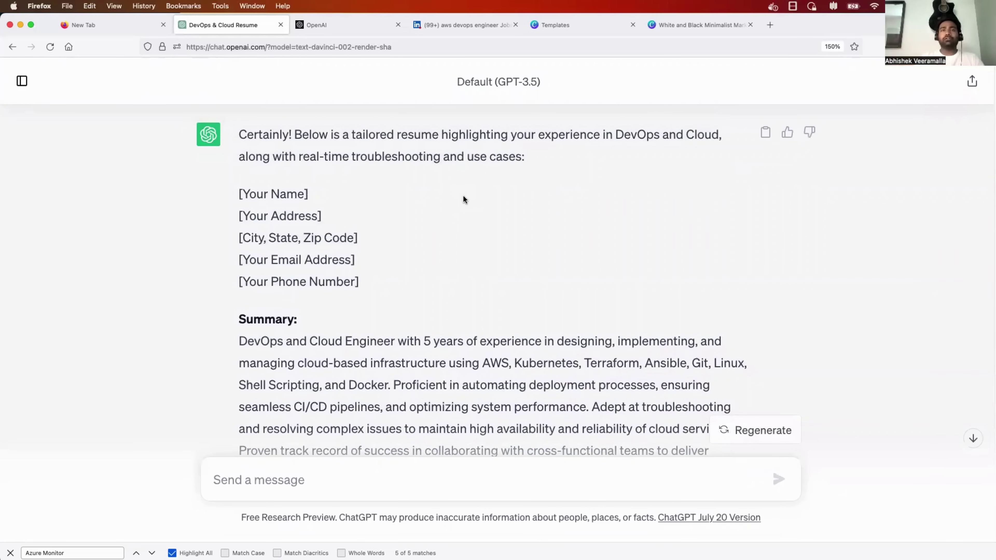
pyautogui.scroll(-15, 463, 197)
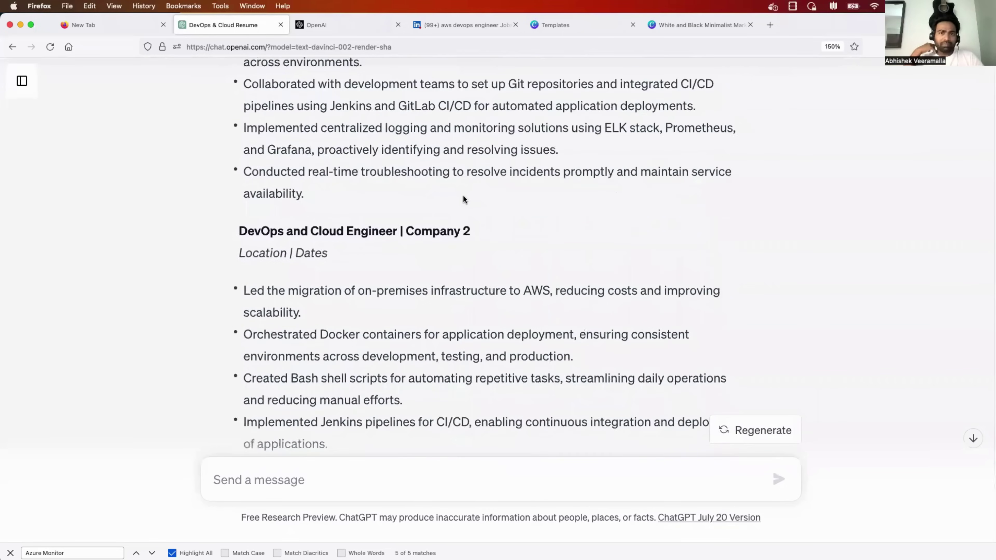
pyautogui.scroll(-10, 463, 196)
pyautogui.scroll(6, 463, 196)
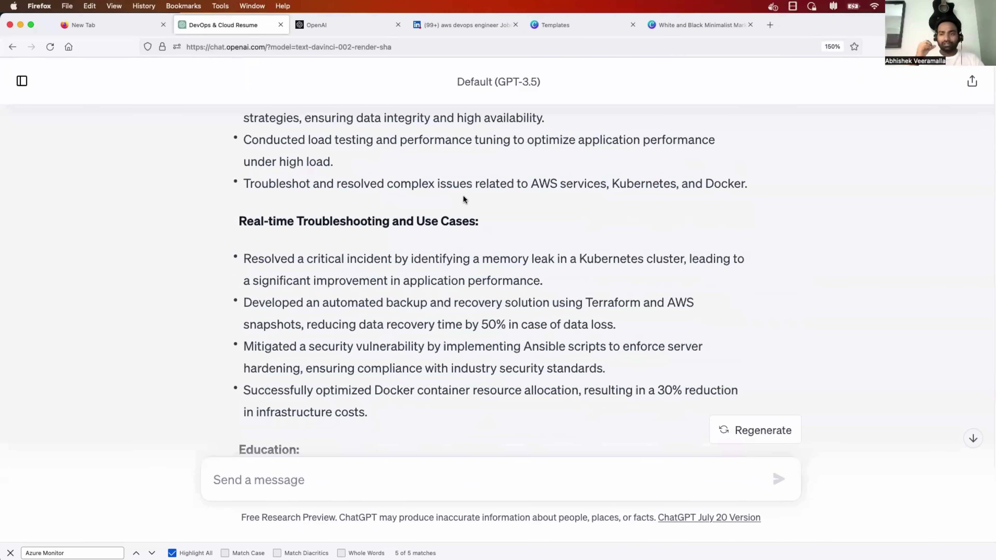
pyautogui.scroll(5, 462, 195)
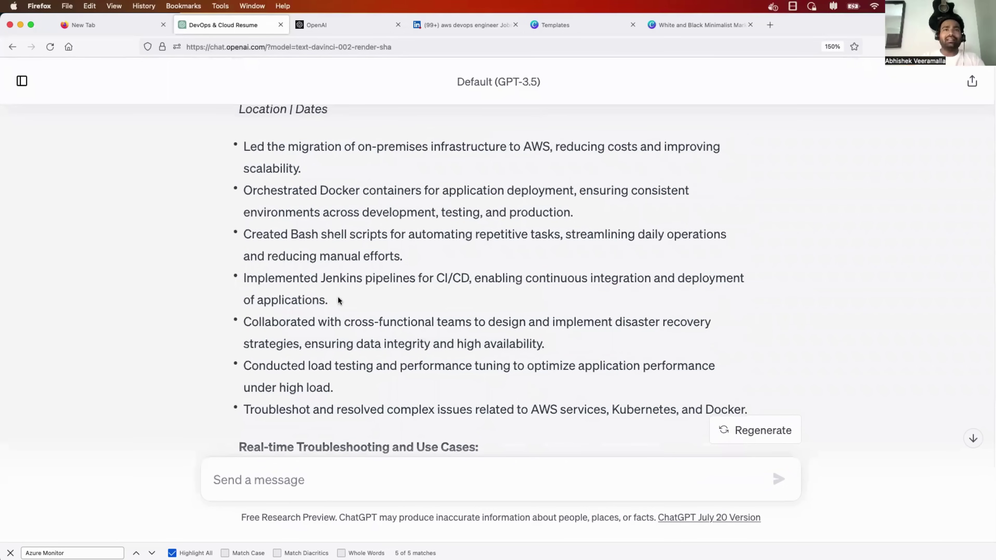
pyautogui.moveTo(337, 300); pyautogui.dragTo(237, 263)
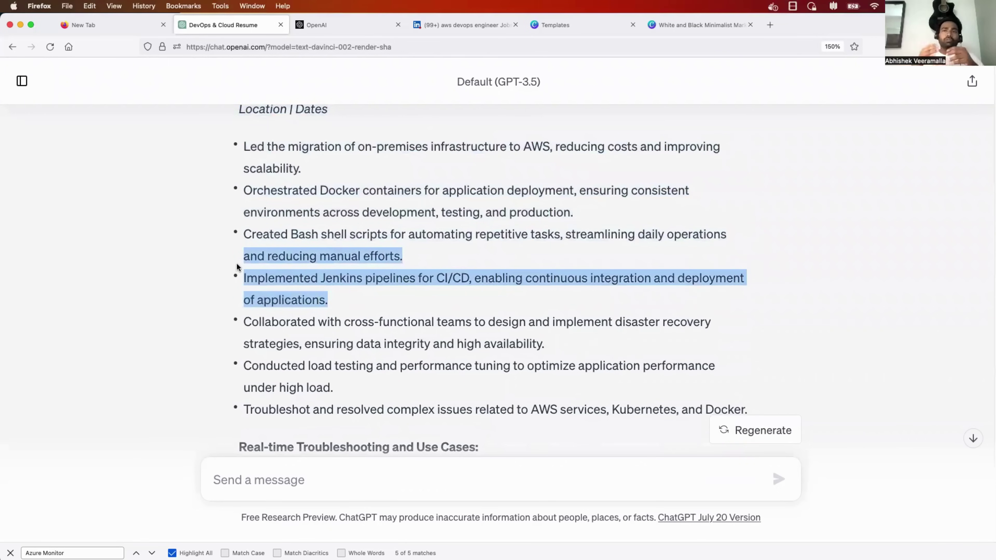
pyautogui.click(344, 300)
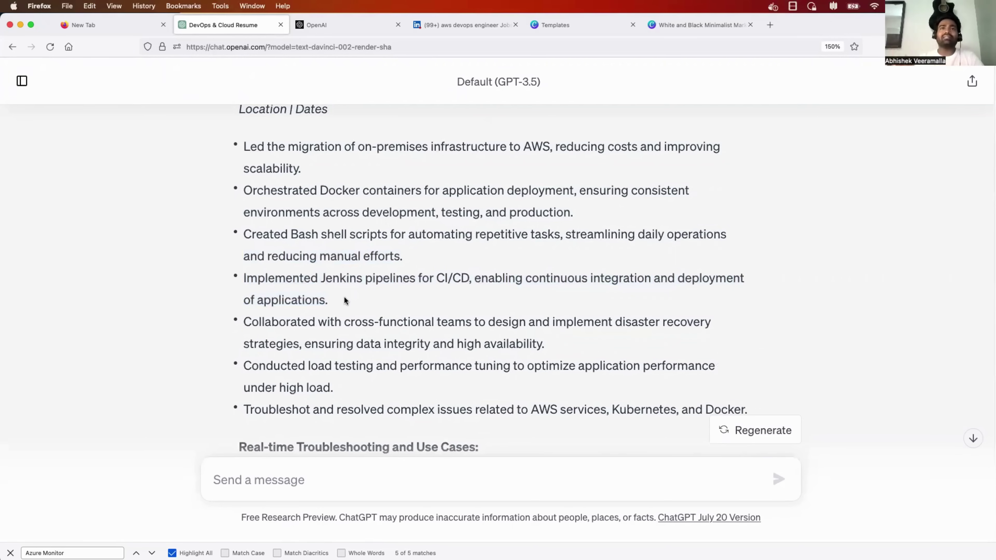
pyautogui.moveTo(557, 347); pyautogui.dragTo(384, 297)
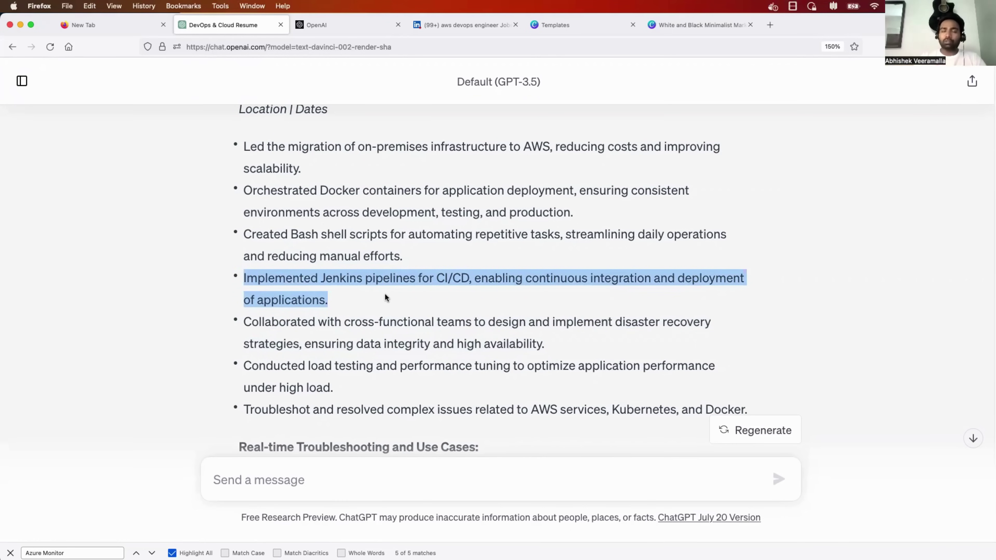
pyautogui.moveTo(336, 297); pyautogui.dragTo(235, 273)
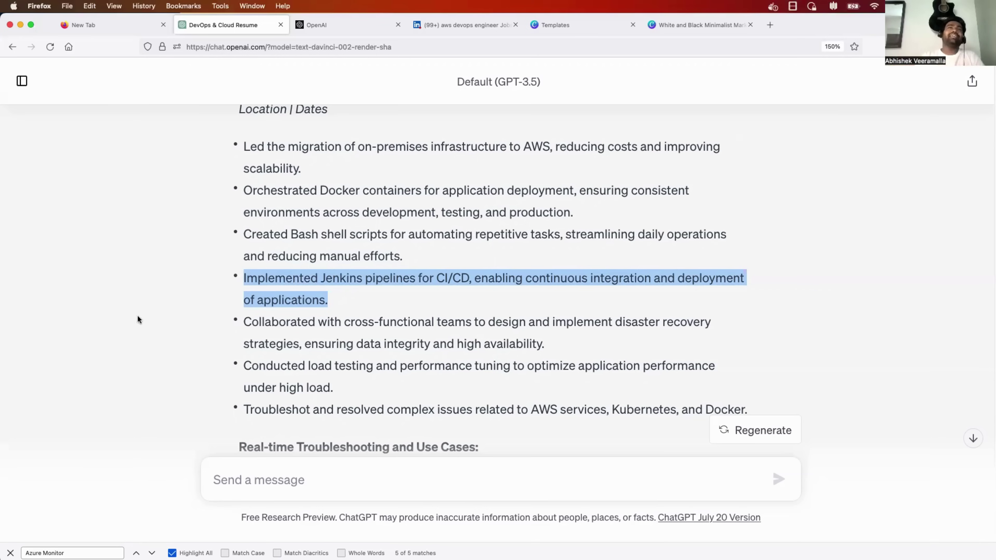
# - Return to the skills-based prompt above the generated resume and highlight its full text
pyautogui.scroll(20, 288, 212)
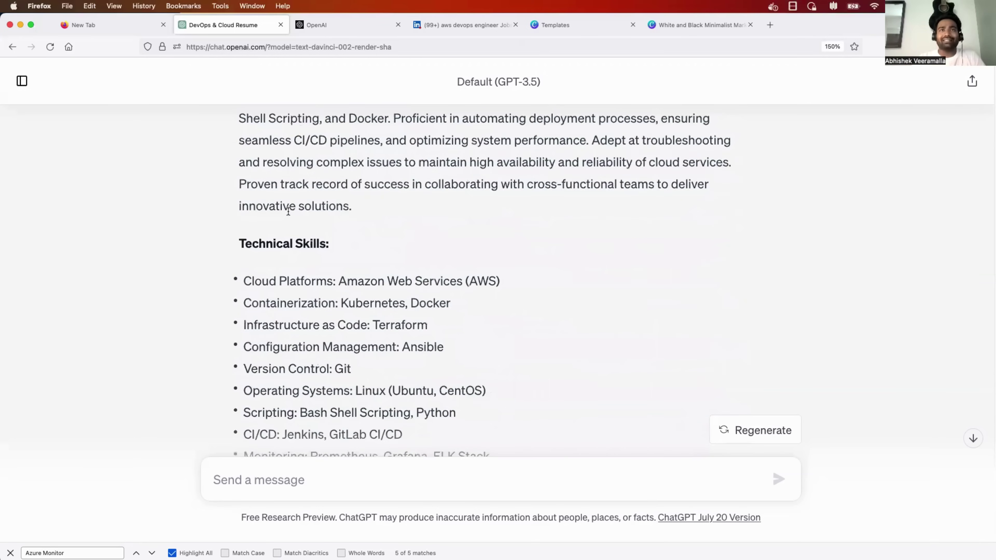
pyautogui.scroll(8, 325, 202)
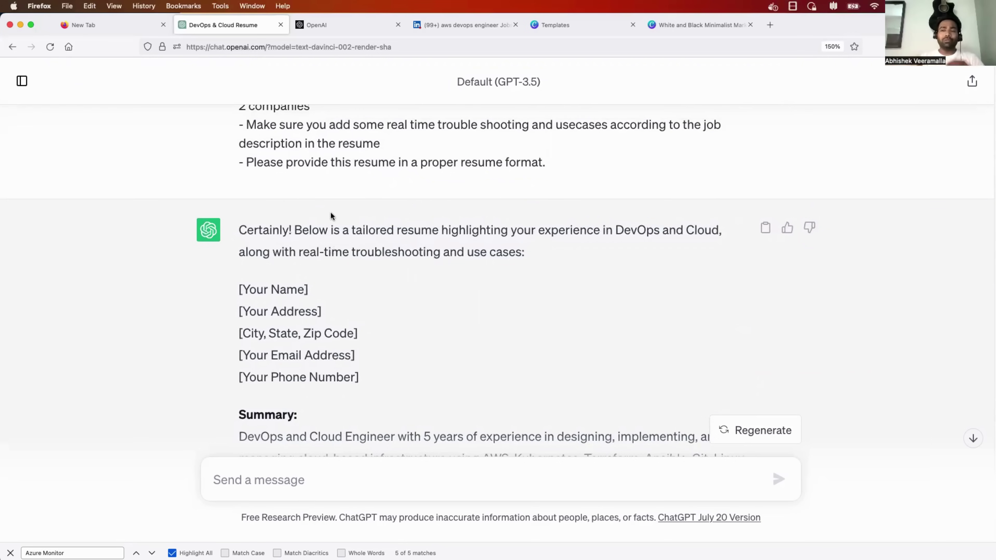
pyautogui.scroll(8, 330, 214)
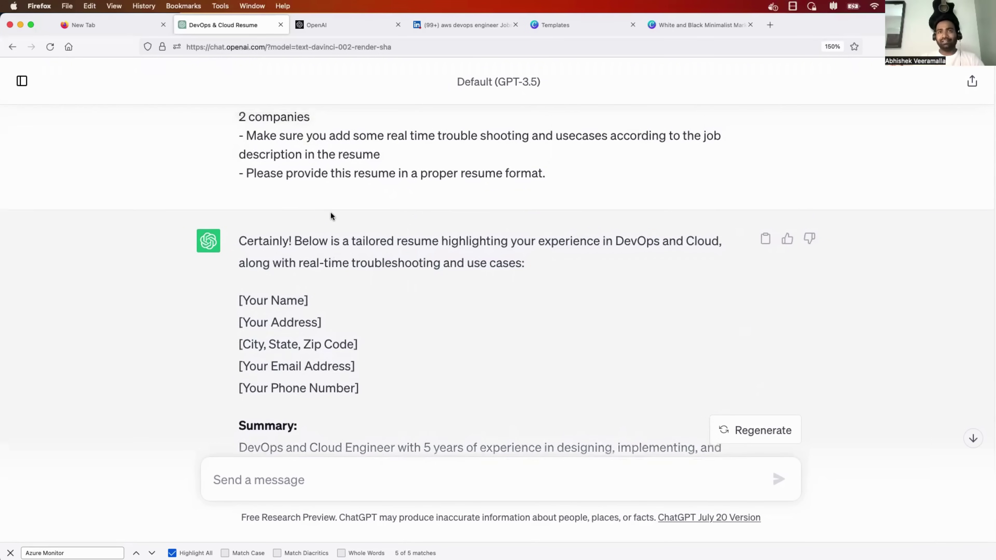
pyautogui.scroll(2, 329, 216)
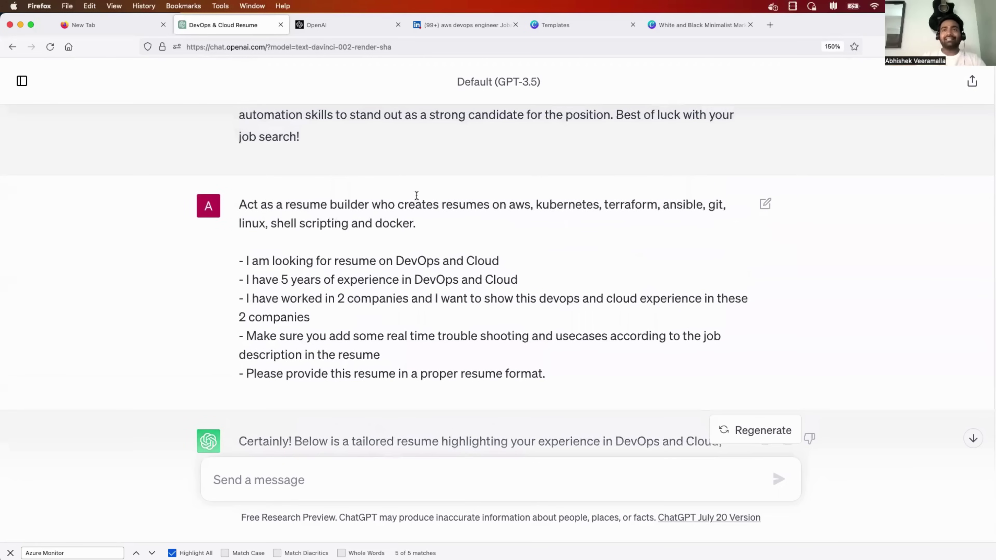
pyautogui.moveTo(548, 372); pyautogui.dragTo(208, 222)
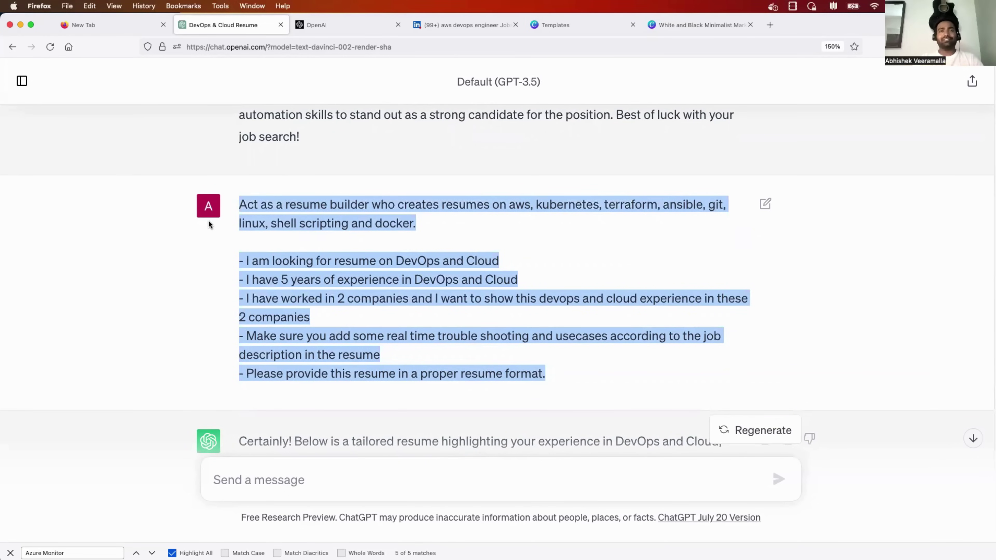
pyautogui.press('super+Tab')
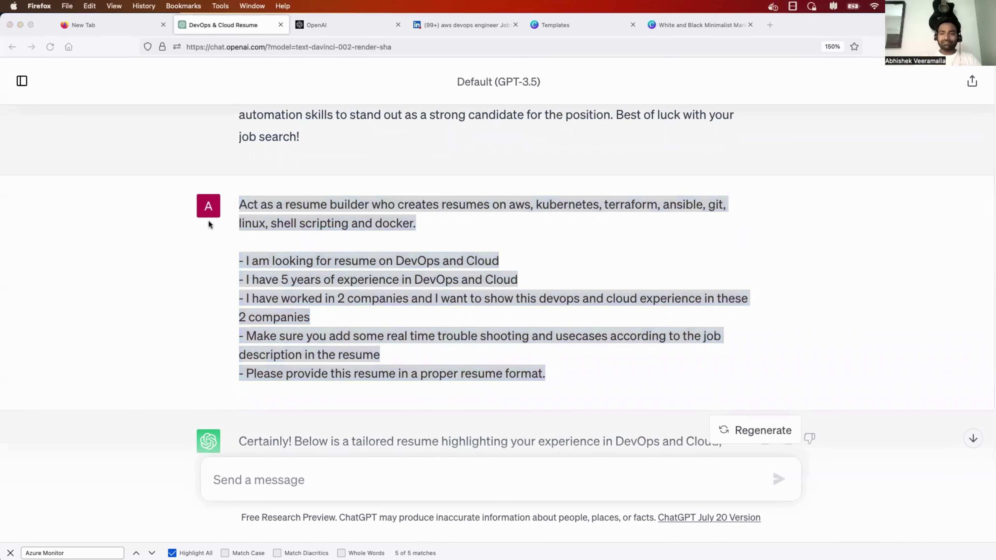